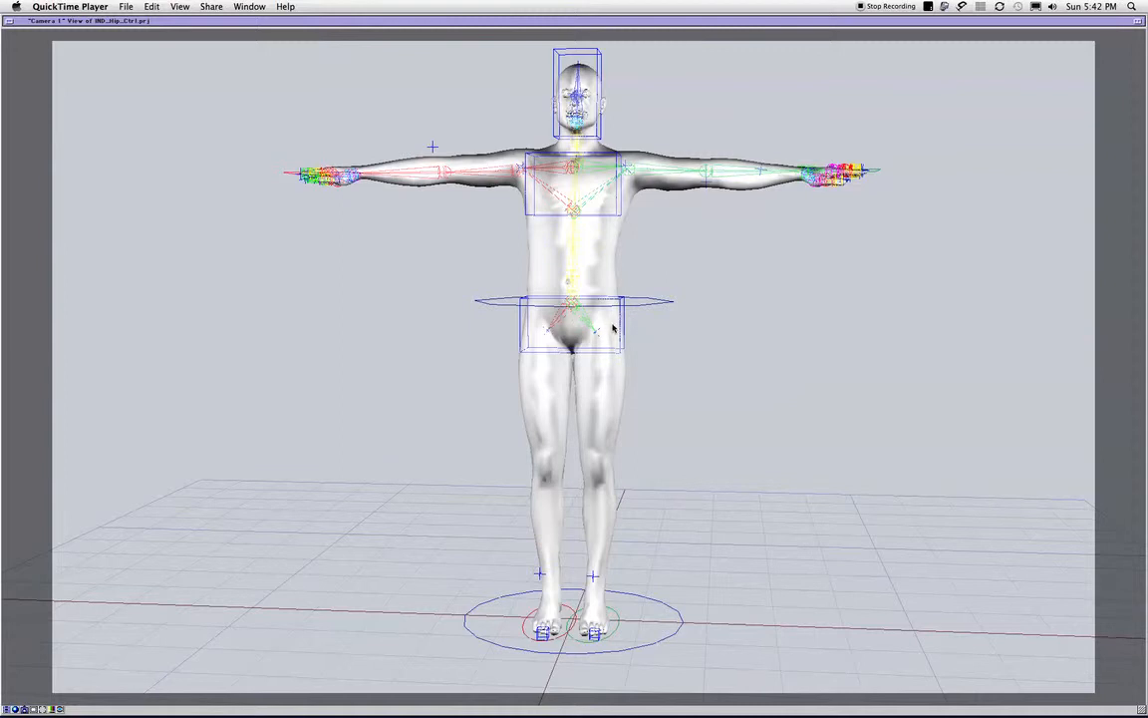
- Select the box-shaped hip control around the character's pelvis
left_click(676, 437)
key("z")
left_click_drag(666, 417, 675, 438)
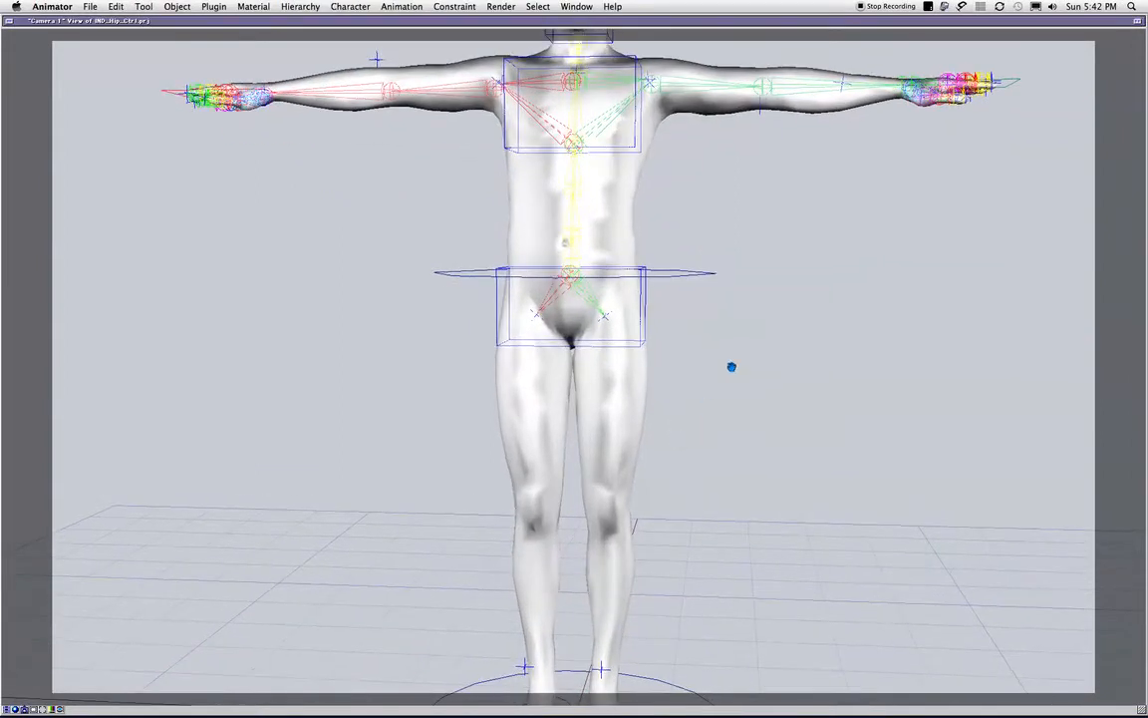
left_click_drag(731, 367, 695, 408)
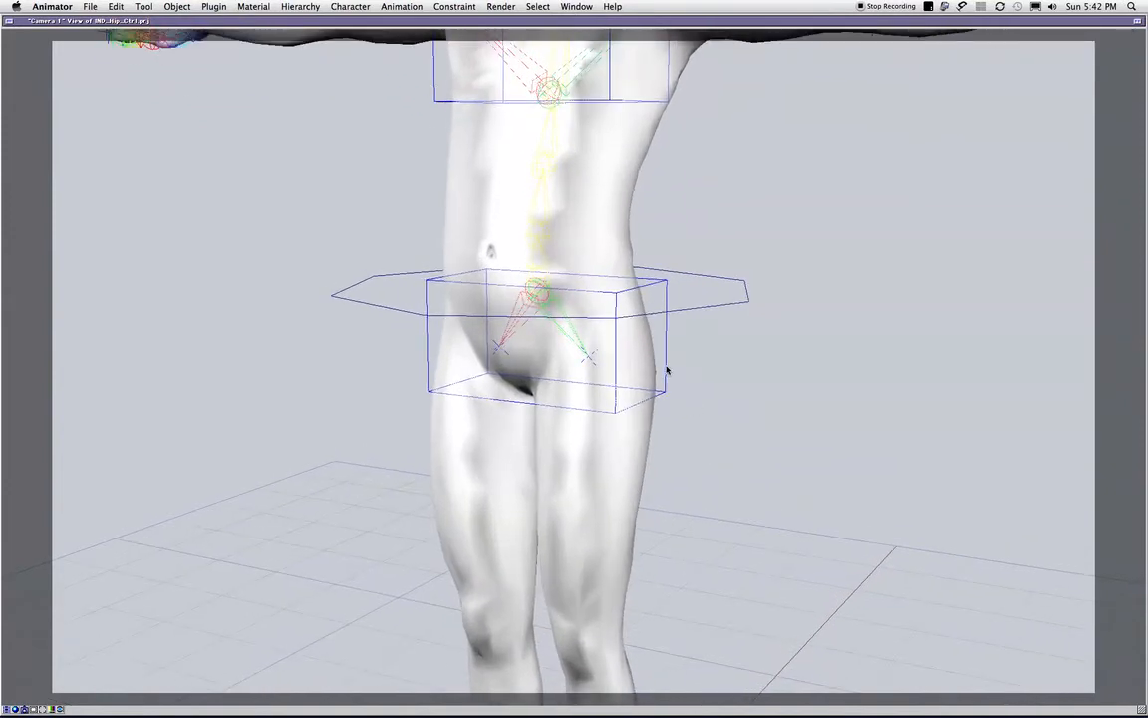
left_click(666, 371)
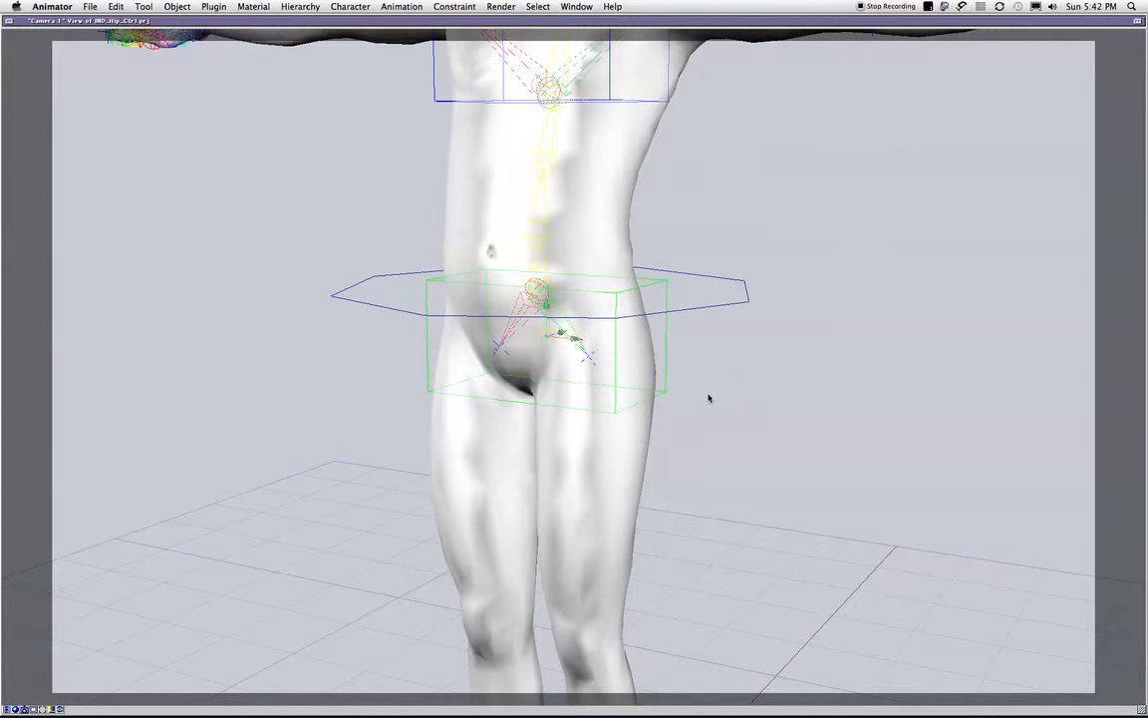
left_click_drag(703, 384, 726, 374)
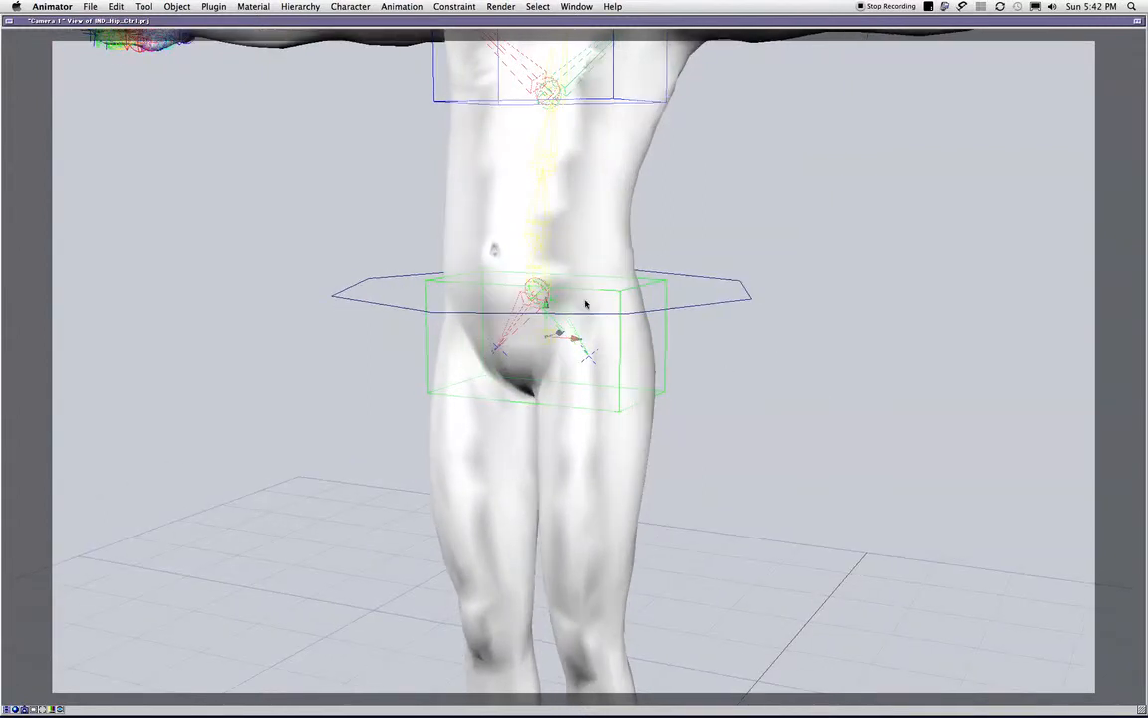
left_click_drag(661, 404, 684, 408)
key("t")
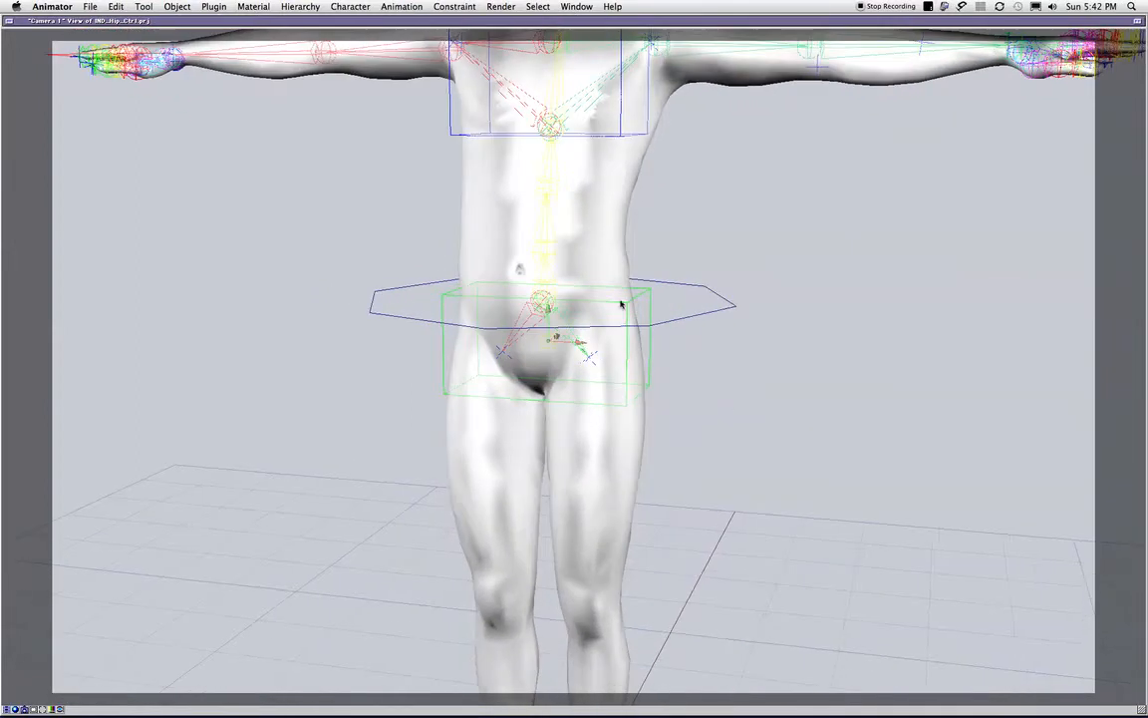
- Try moving the center-of-gravity control around the waist to test how the body and legs follow
left_click(673, 302)
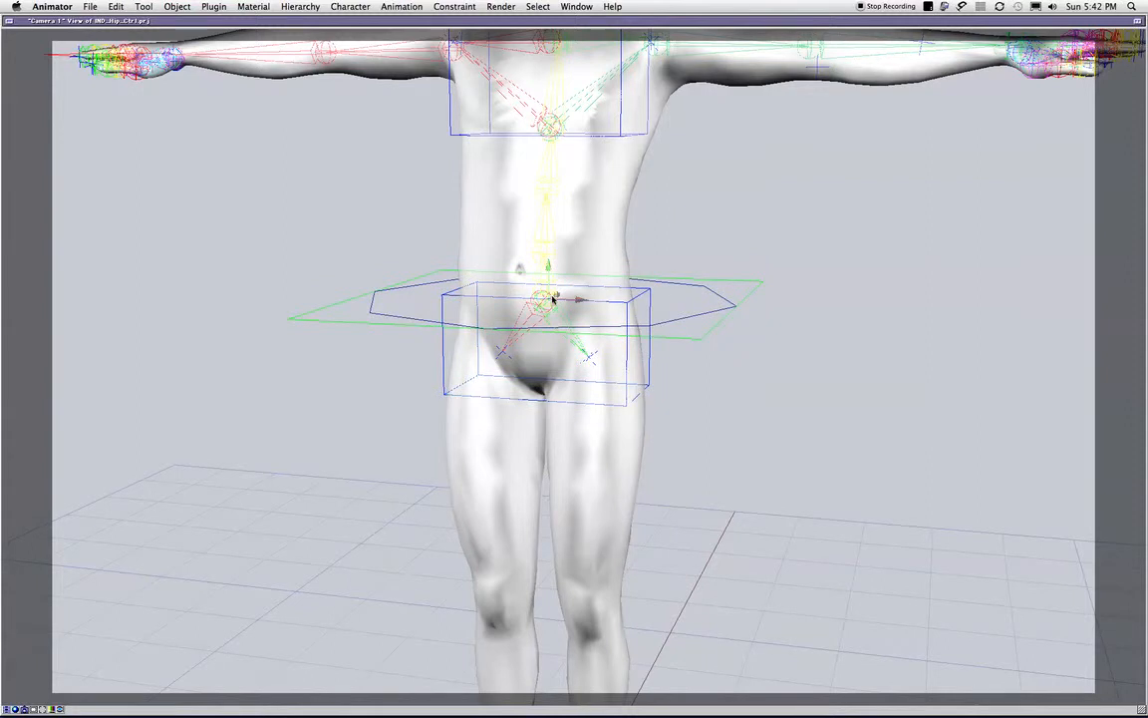
left_click_drag(544, 297, 535, 325)
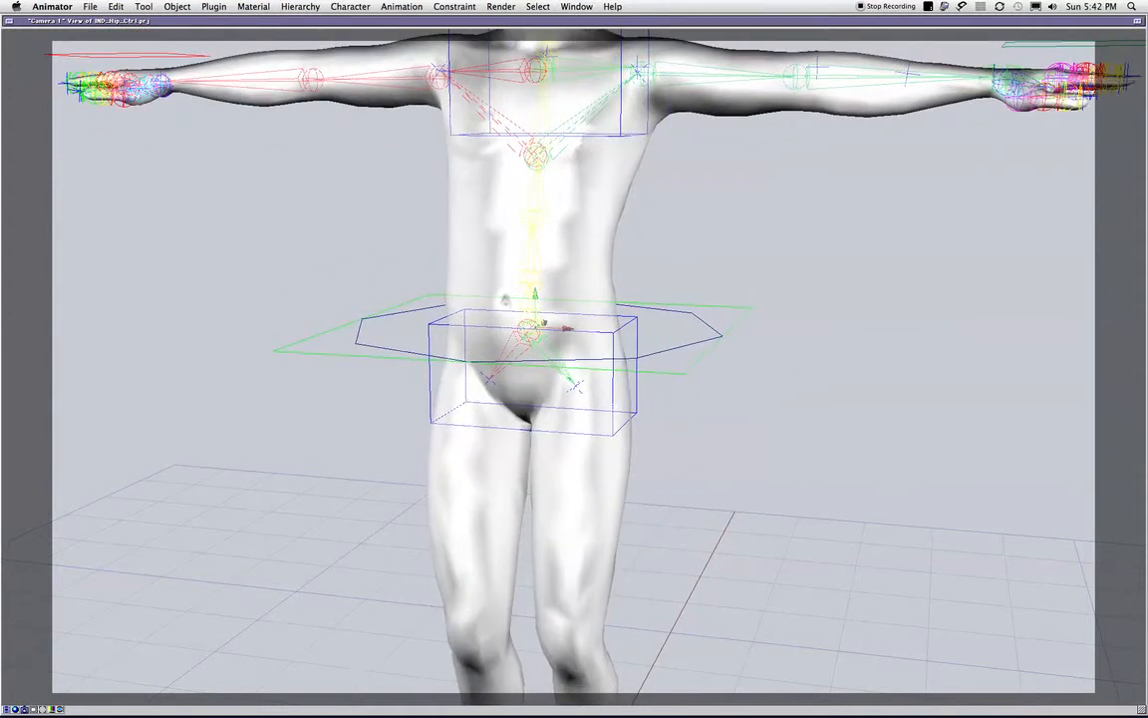
left_click(1145, 64)
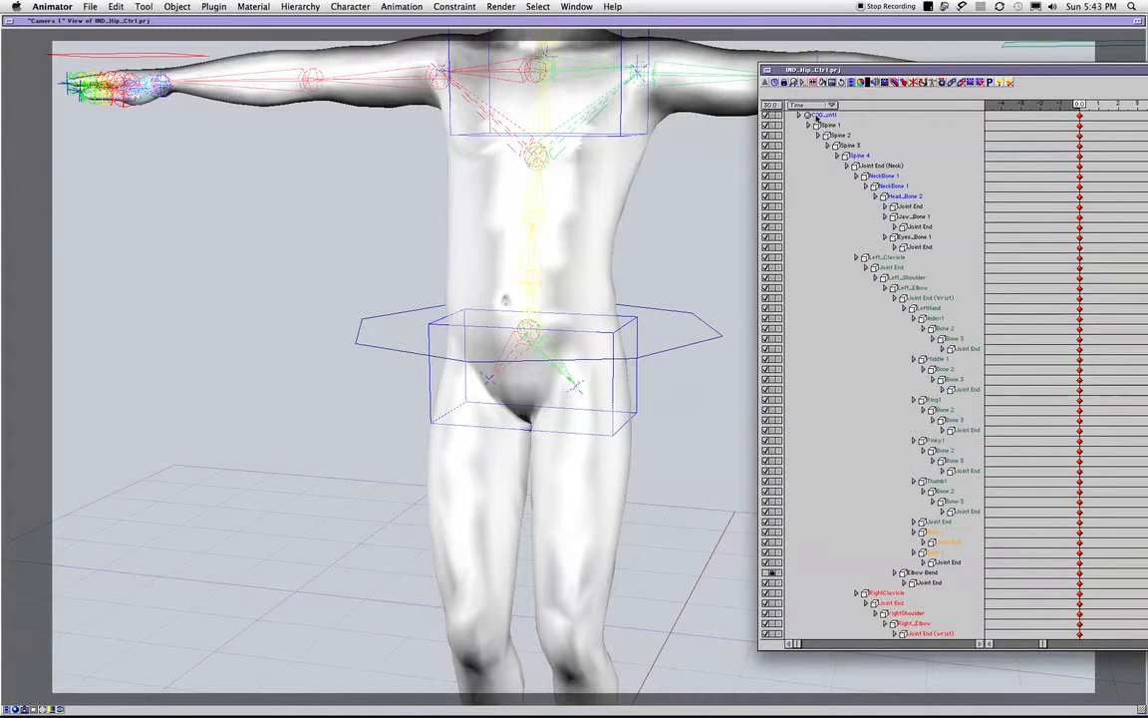
left_click(821, 115)
left_click_drag(544, 329, 615, 320)
left_click_drag(739, 279, 710, 288)
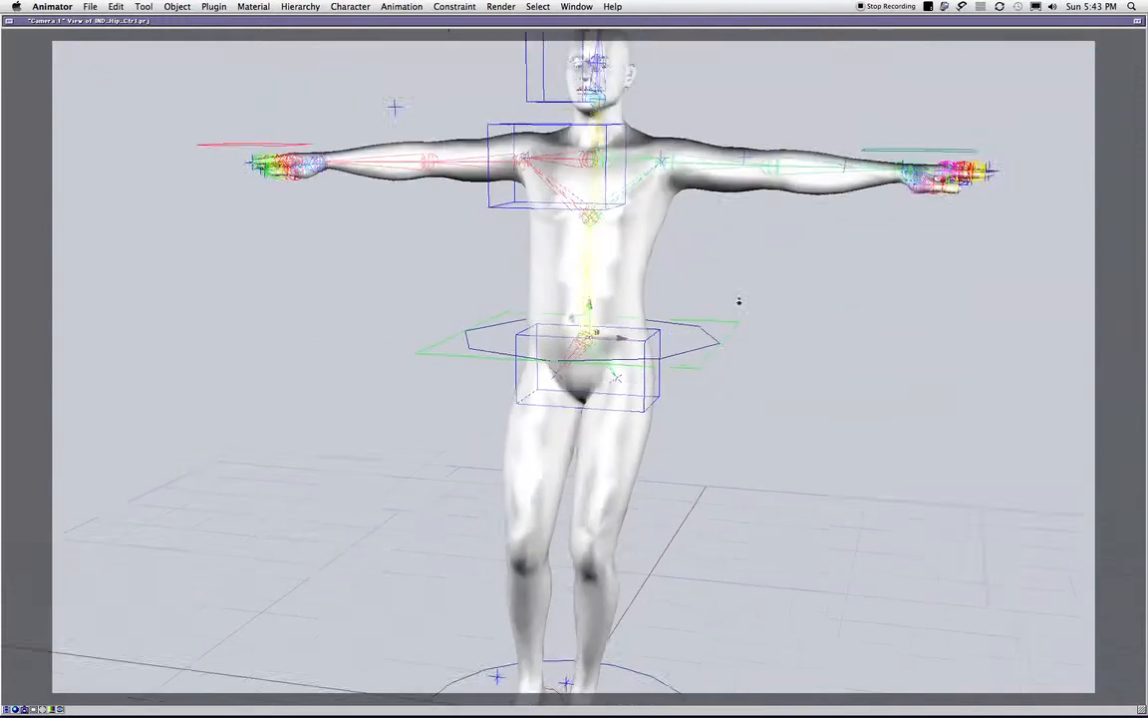
left_click_drag(588, 340, 618, 388)
- Undo the test moves of the center-of-gravity control
key("super+z")
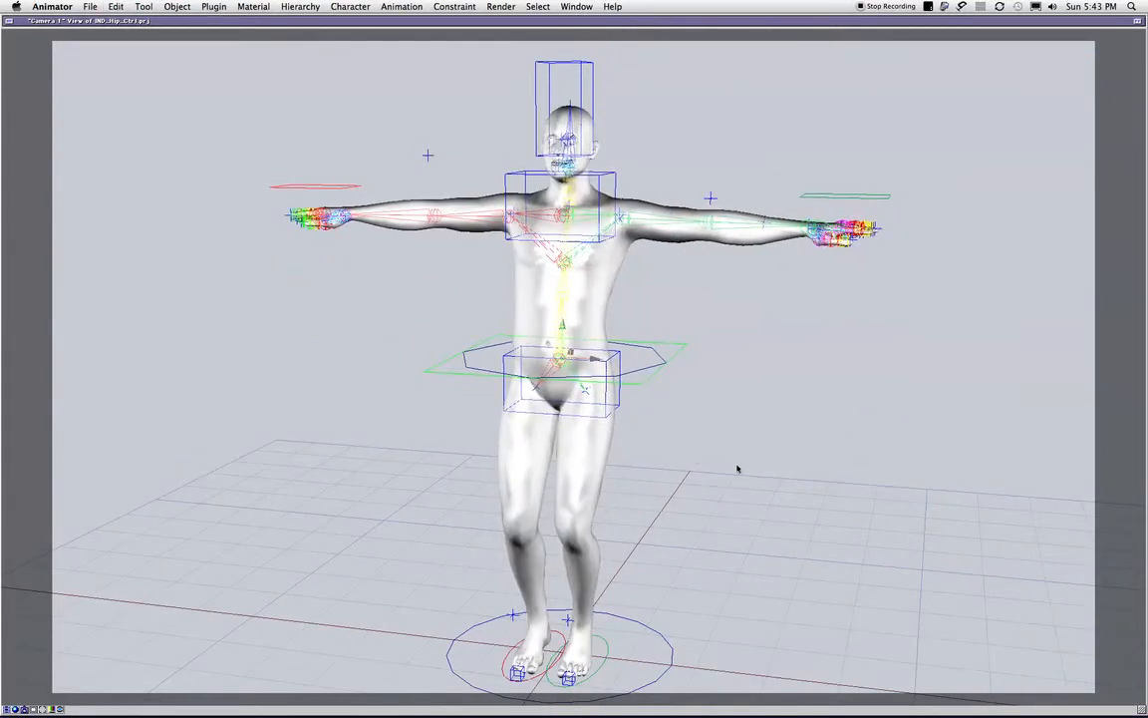
key("super+z")
- Try moving the hip control box down and rotating it to test its effect on the pelvis
key("super+z")
key("super+z")
left_click_drag(729, 456, 763, 462)
left_click(654, 351)
left_click_drag(551, 333, 536, 363)
key("super+z")
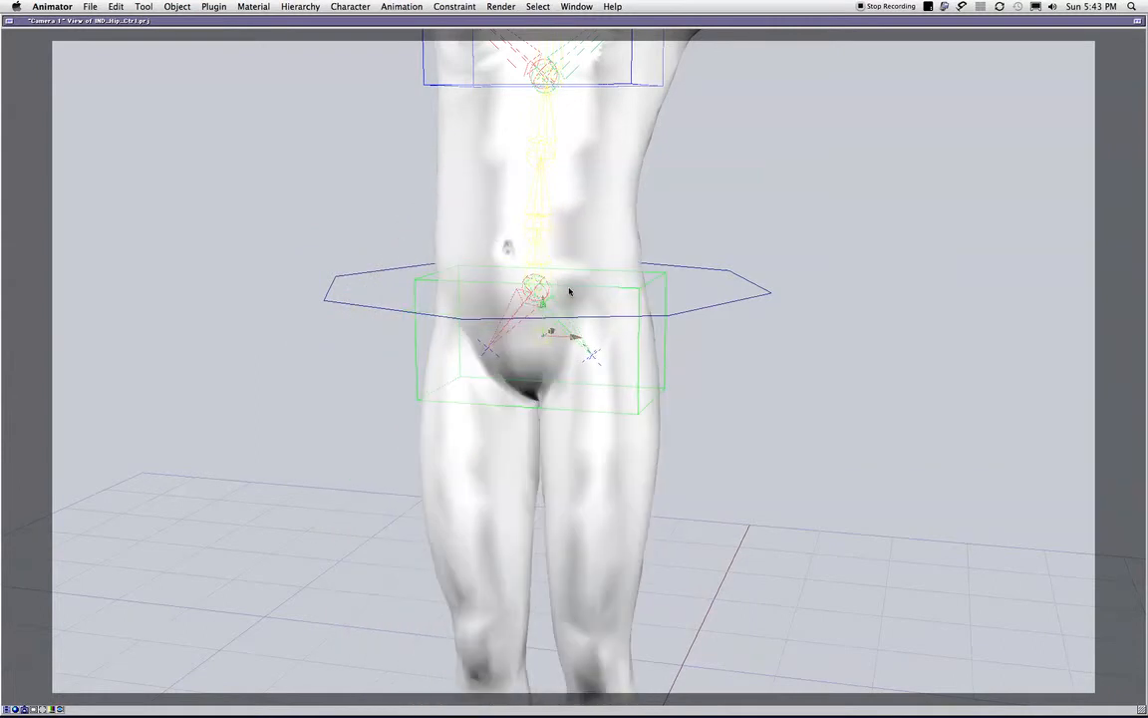
mouse_move(558, 320)
left_mouse_down()
mouse_move(554, 309)
mouse_move(543, 333)
mouse_move(546, 318)
mouse_move(558, 333)
mouse_move(545, 314)
mouse_move(588, 308)
mouse_move(546, 297)
mouse_move(546, 318)
mouse_move(574, 325)
mouse_move(567, 313)
mouse_move(539, 331)
mouse_move(568, 318)
mouse_move(547, 313)
mouse_move(556, 320)
left_mouse_up()
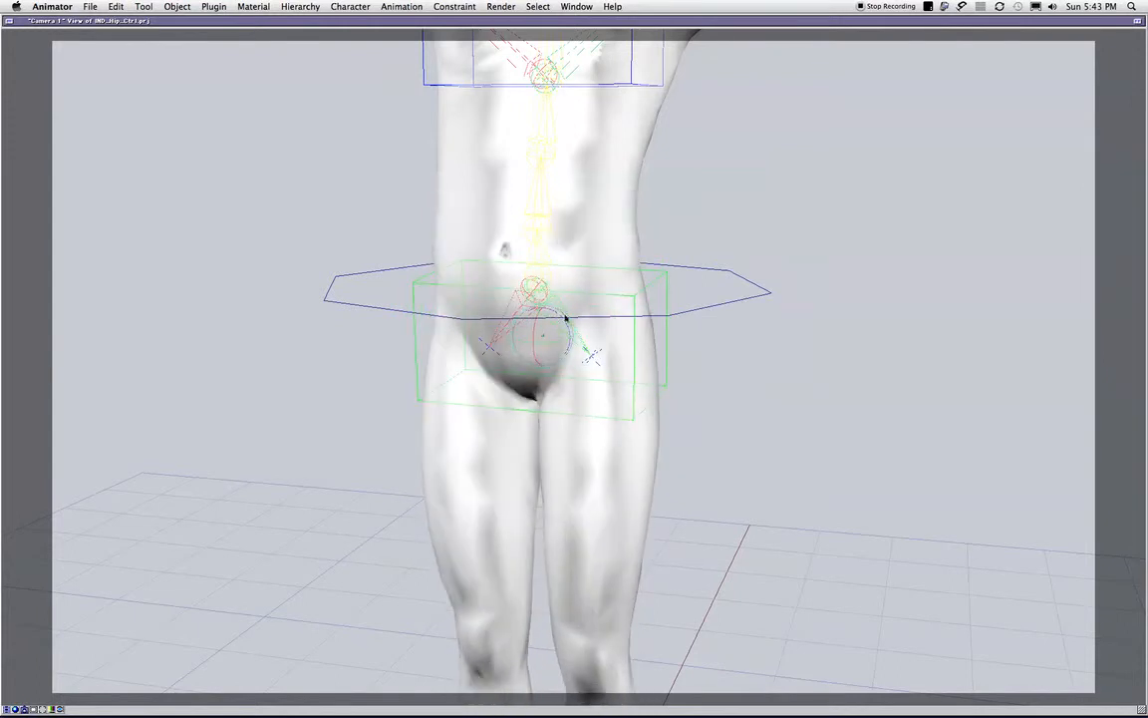
- Move the center-of-gravity control down and sideways so that the whole body shifts
left_click_drag(722, 320, 610, 285)
left_click(649, 310)
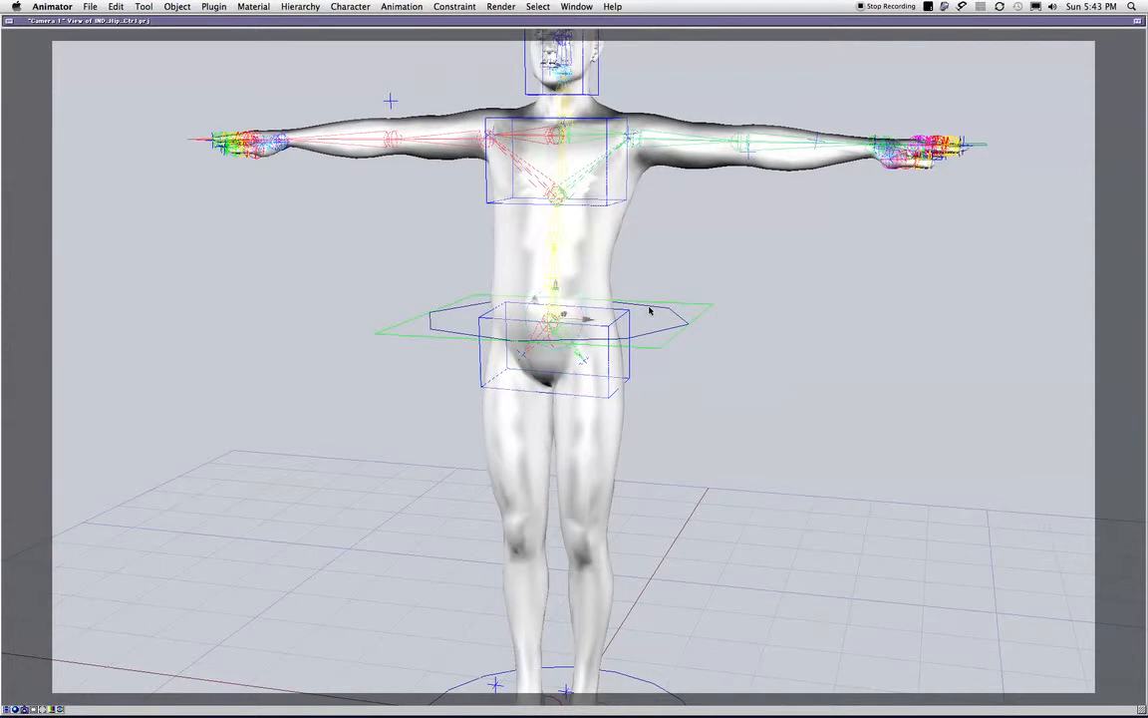
left_click_drag(553, 315, 512, 359)
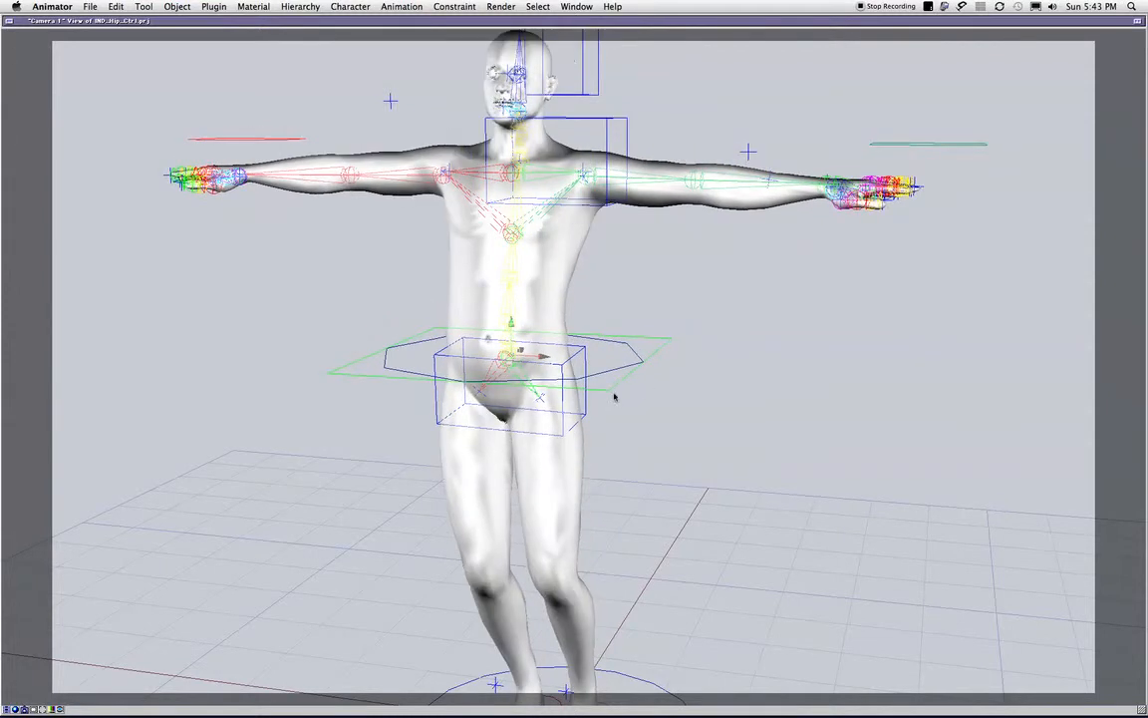
- Rotate the hip control box to tilt the pelvis in the shifted pose
left_click(576, 402)
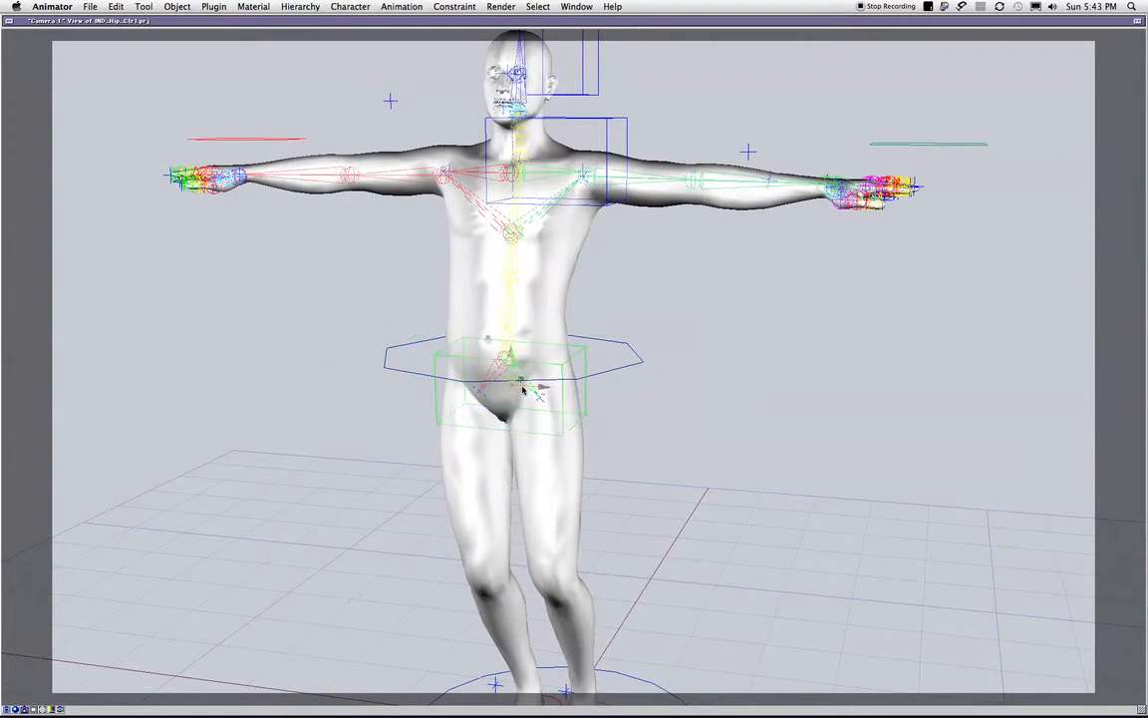
key("r")
left_click_drag(522, 391, 529, 380)
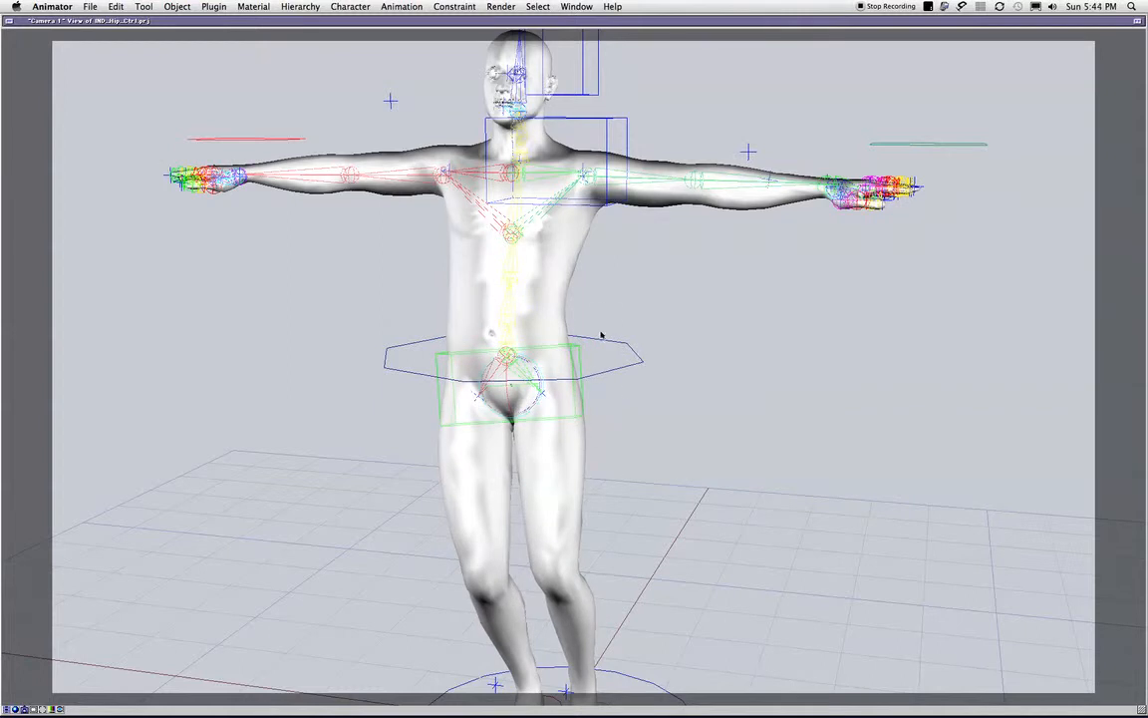
- Reselect the center-of-gravity control and undo the test transforms of the body and hips
left_click(602, 354)
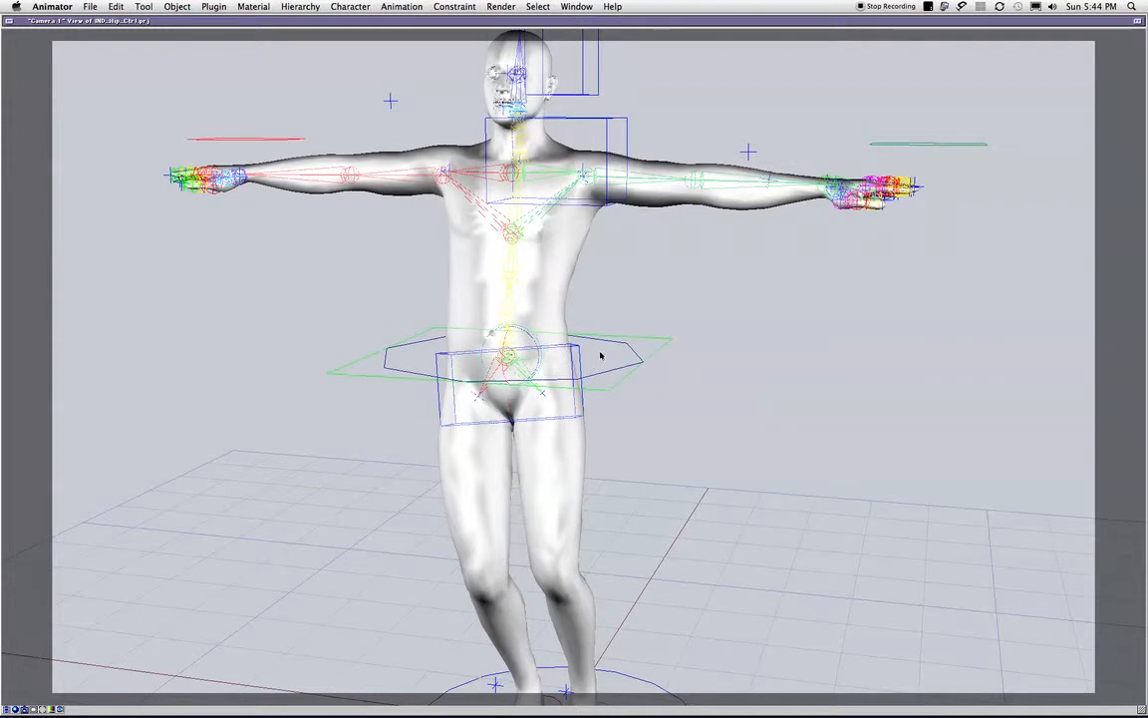
key("w")
mouse_move(509, 349)
left_mouse_down()
mouse_move(510, 360)
mouse_move(510, 350)
left_mouse_up()
key("super+z")
key("super+z")
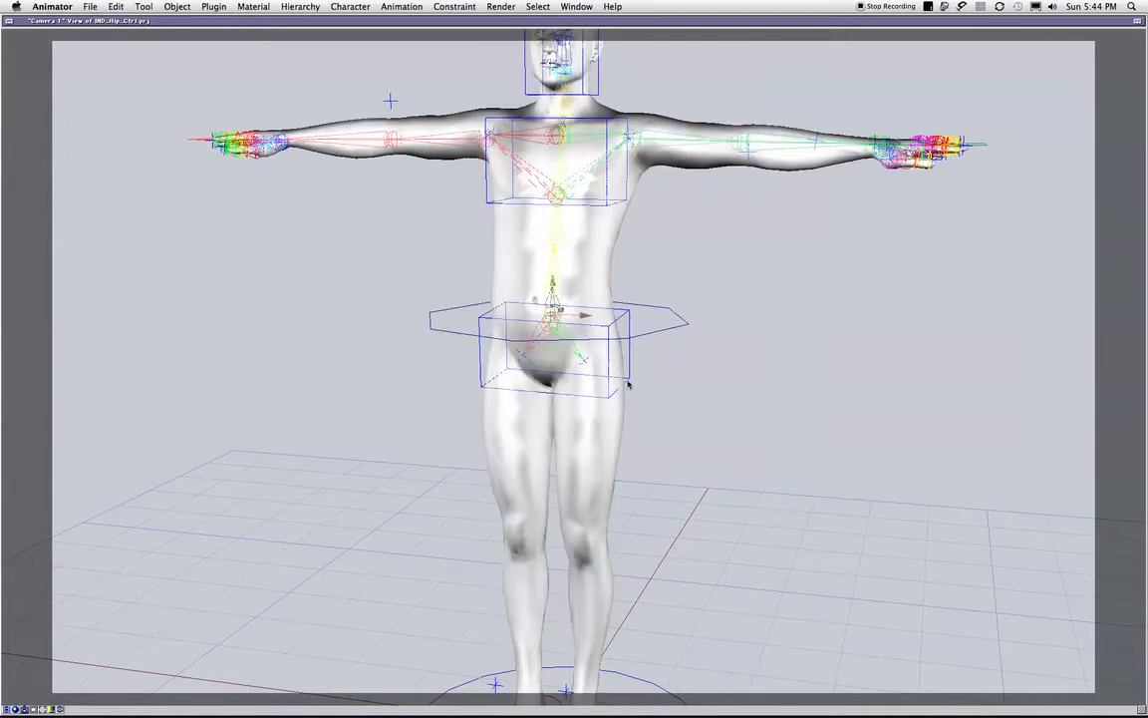
- Try moving the hip control box downward, and undo the move
middle_click_drag(688, 375, 672, 356)
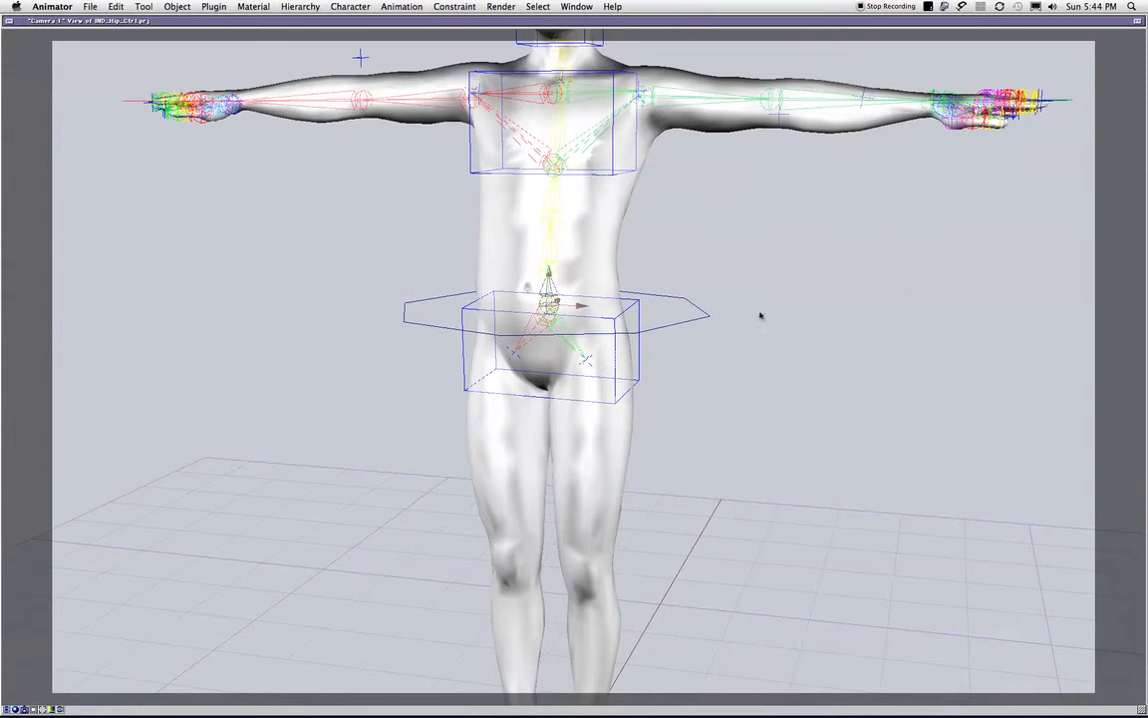
left_click(1146, 204)
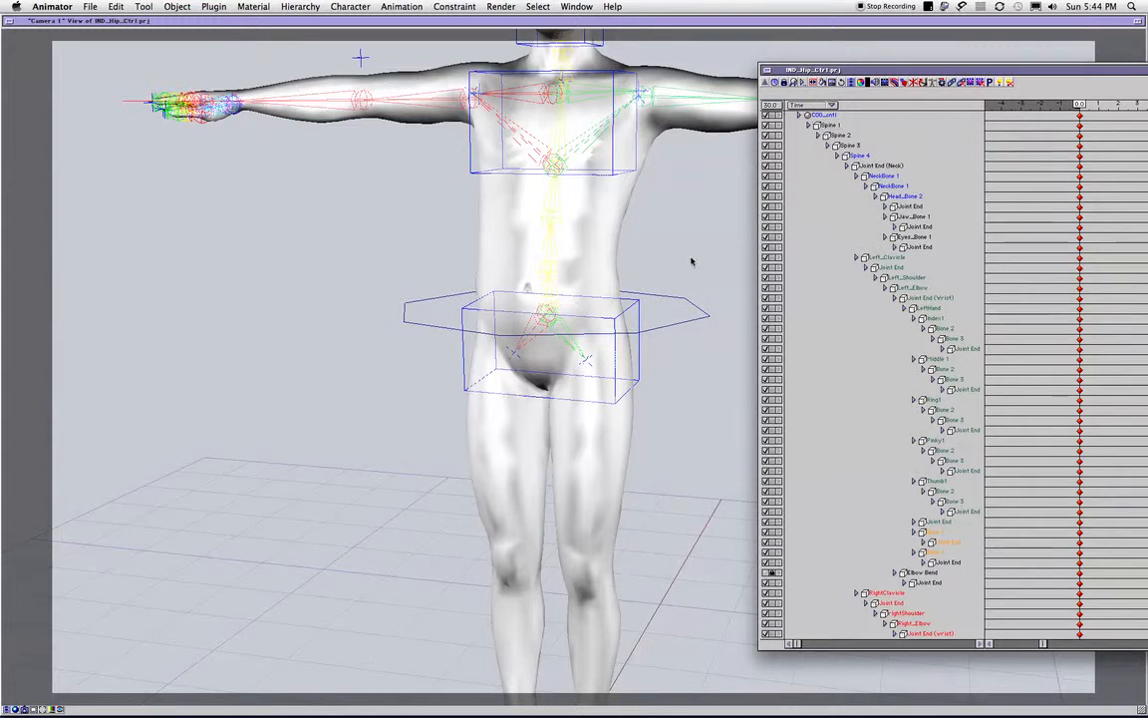
left_click(670, 291)
left_click(610, 321)
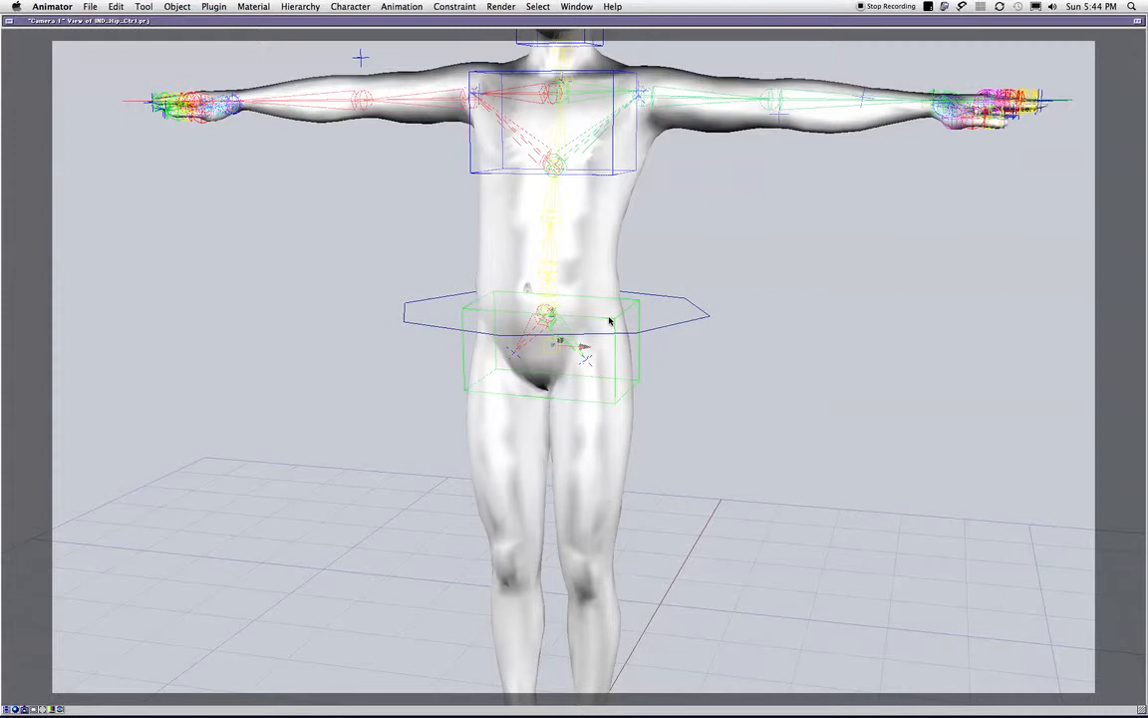
scroll(610, 321, "up", 5)
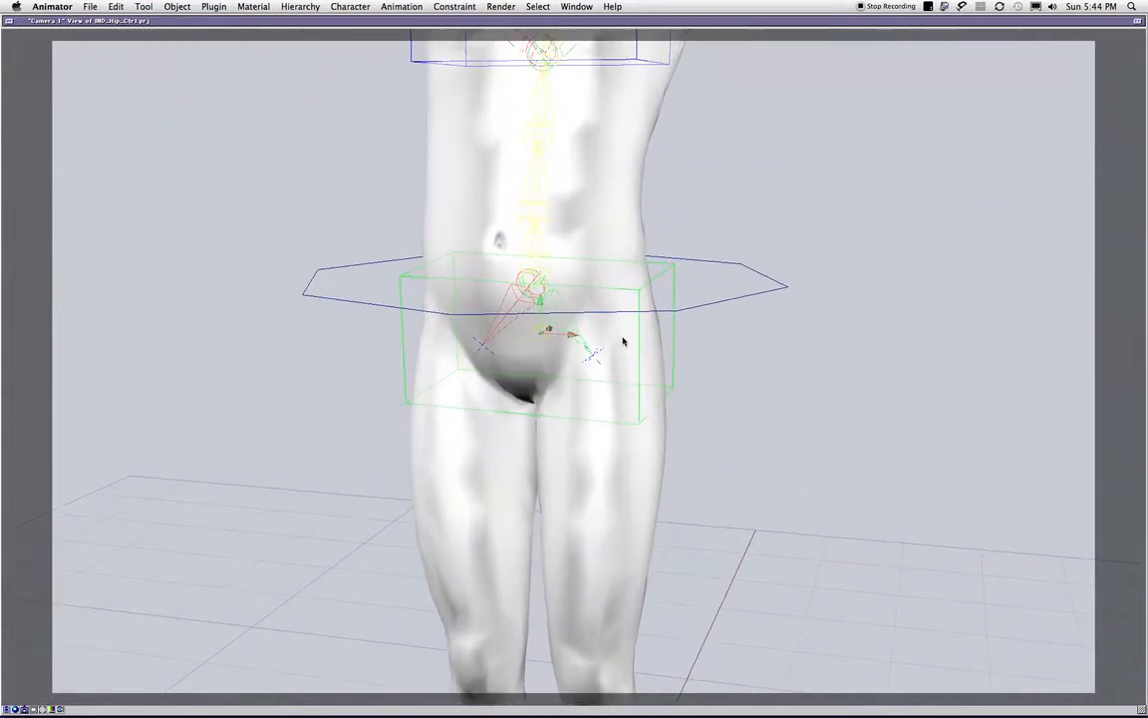
left_click_drag(538, 324, 535, 365)
key("super+z")
scroll(533, 362, "down", 5)
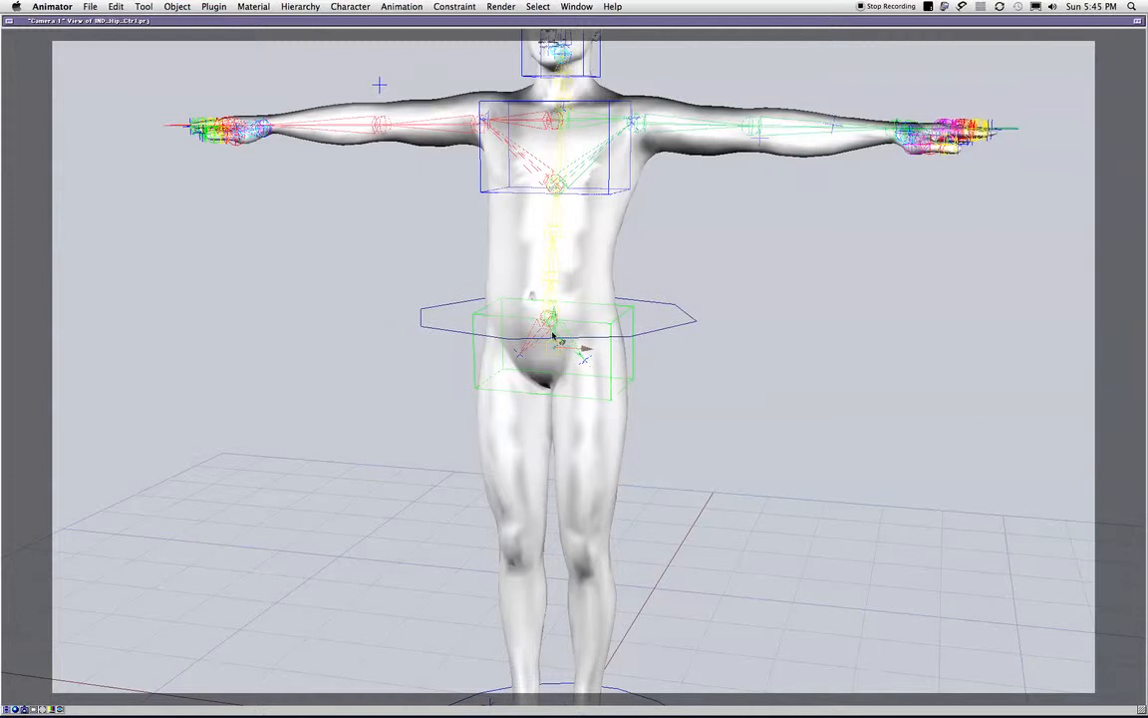
- Select the bone at the hip joint and the hip control box to compare their pivot points
left_click(739, 318)
scroll(636, 377, "up", 4)
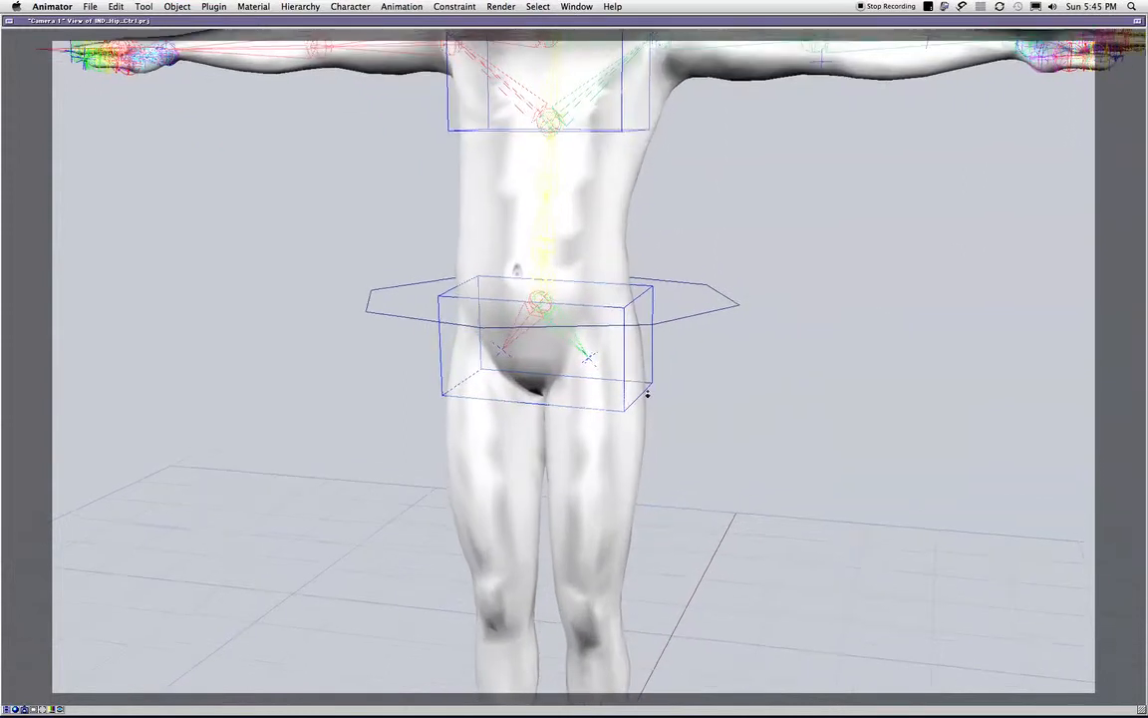
left_click(539, 311)
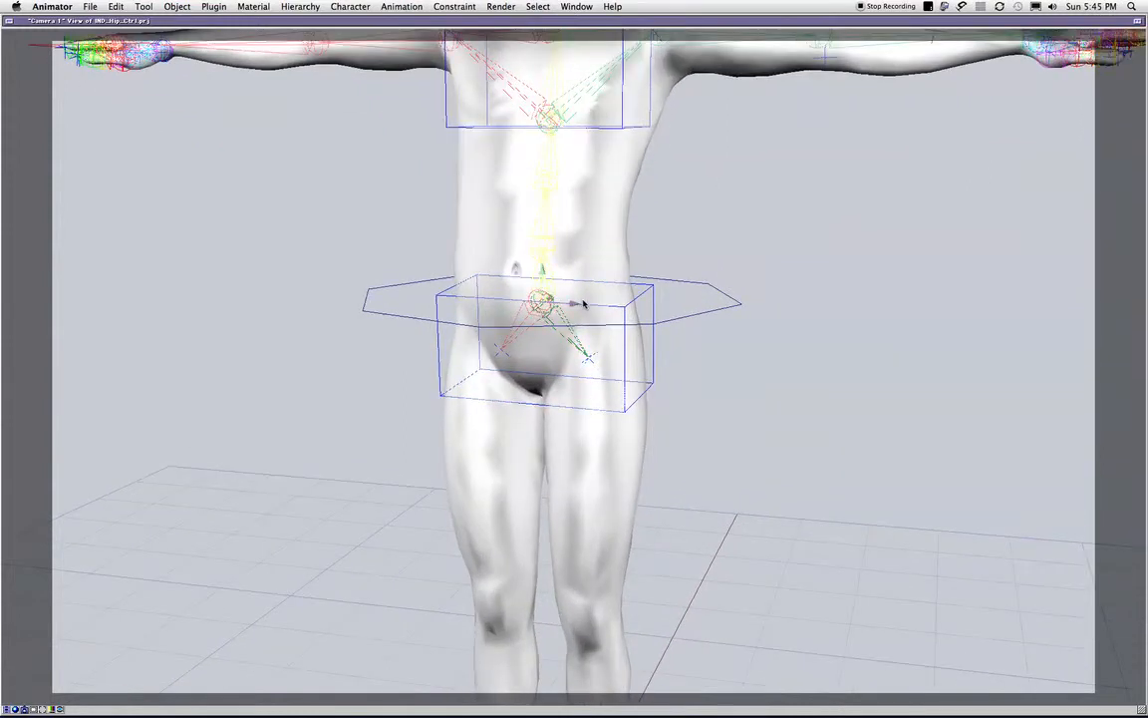
left_click(590, 311)
mouse_move(548, 342)
left_mouse_down()
mouse_move(566, 387)
mouse_move(585, 326)
mouse_move(543, 334)
left_mouse_up()
left_click(856, 250)
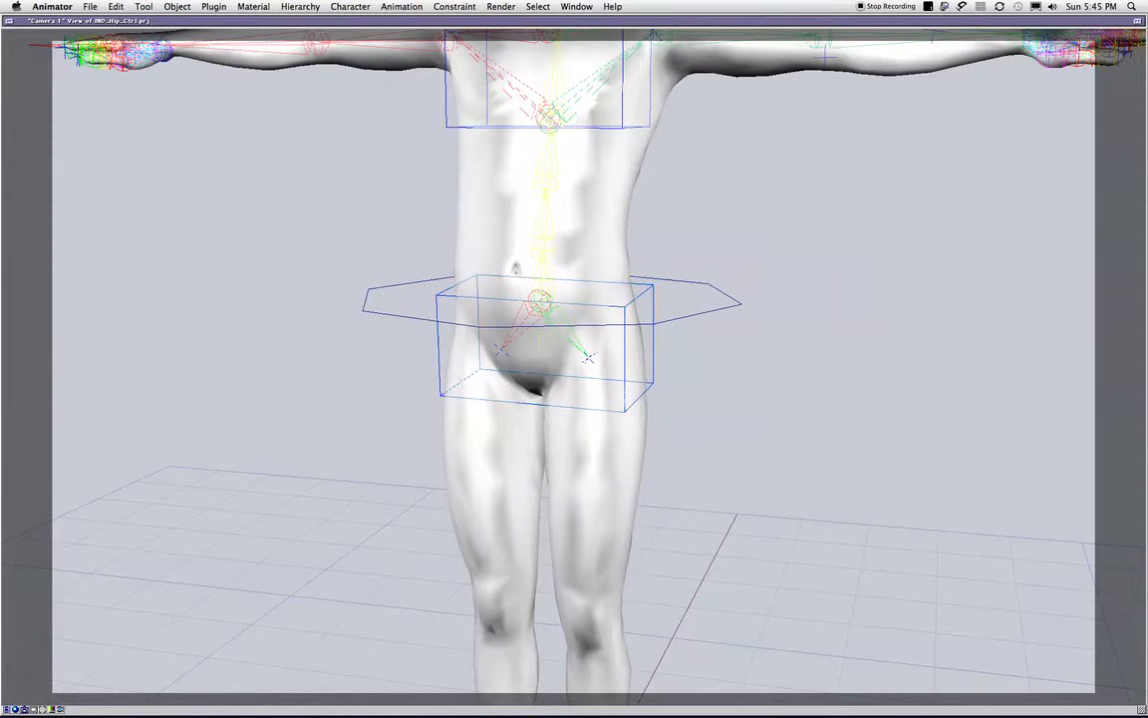
- Try rotating the hip control box about its pivot, checking the pelvis from the front and the side
left_click(653, 366)
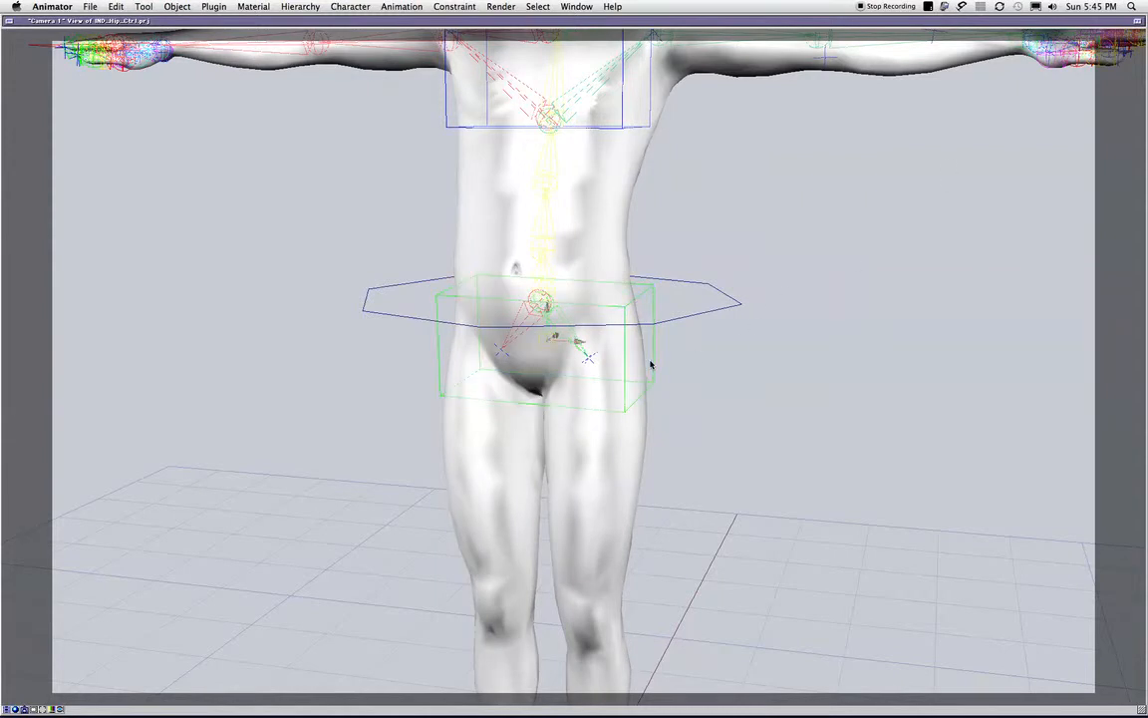
key("r")
key("z")
left_click_drag(507, 344, 522, 370)
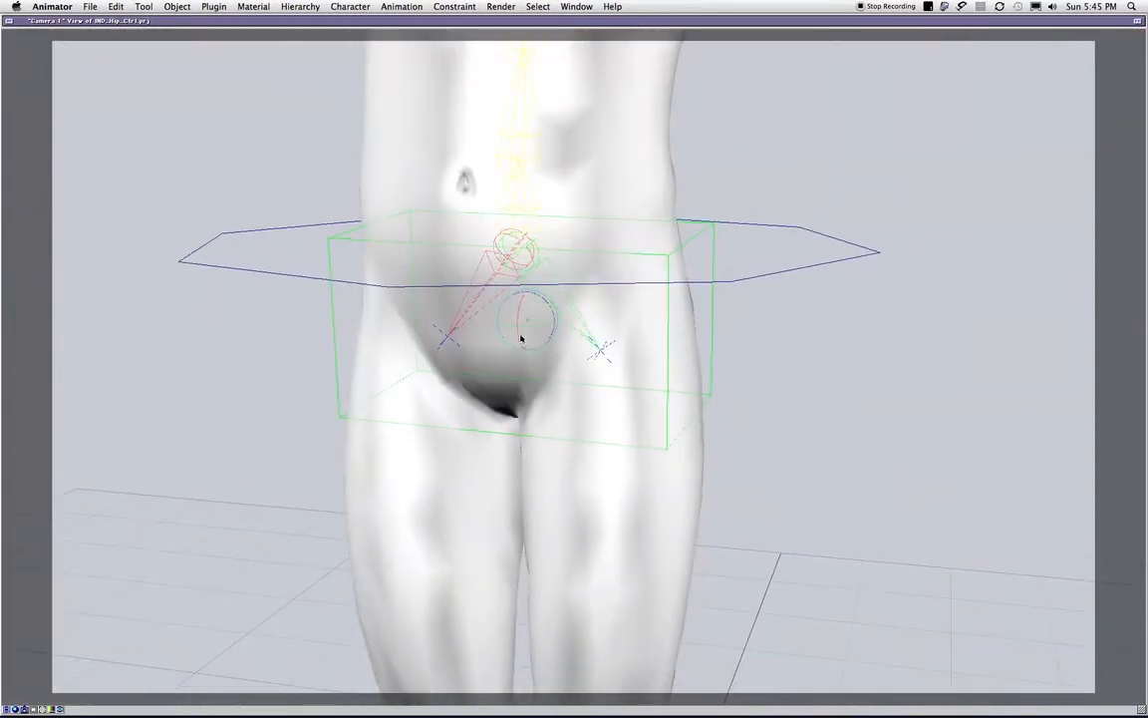
left_click_drag(522, 324, 588, 334)
key("super+z")
left_click_drag(826, 344, 426, 351)
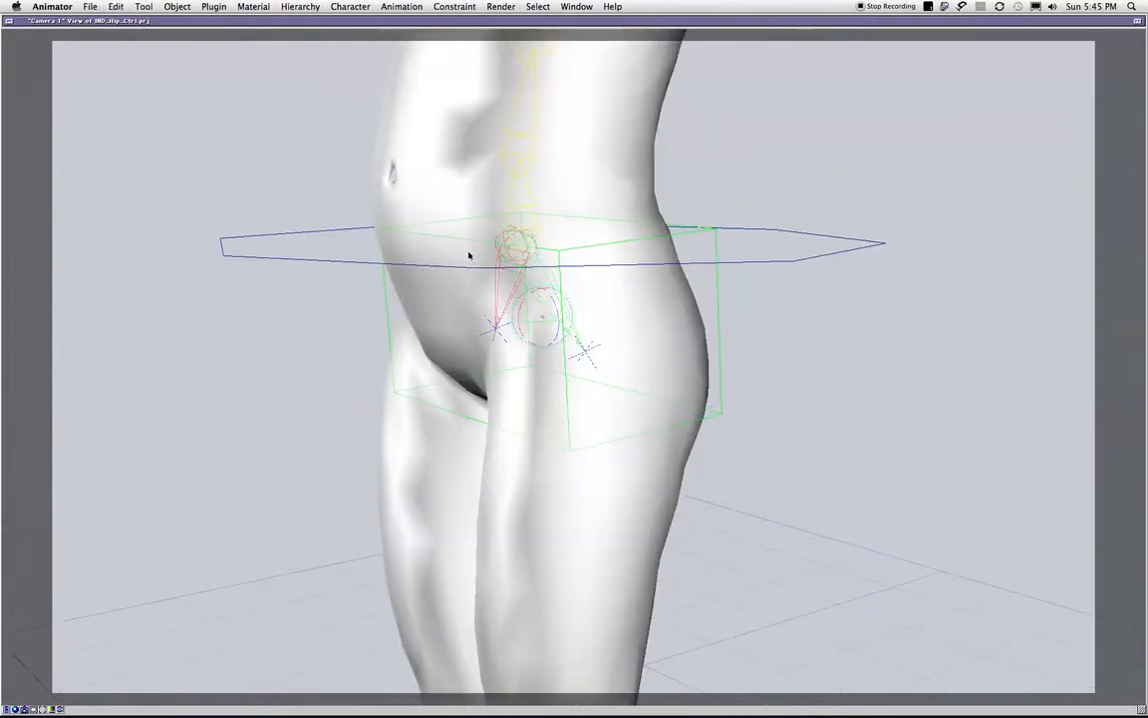
left_click_drag(531, 300, 750, 187)
left_click(852, 161)
- Open the Link Editor for the Root bone under IND_HIPS in the project hierarchy
key("super+0")
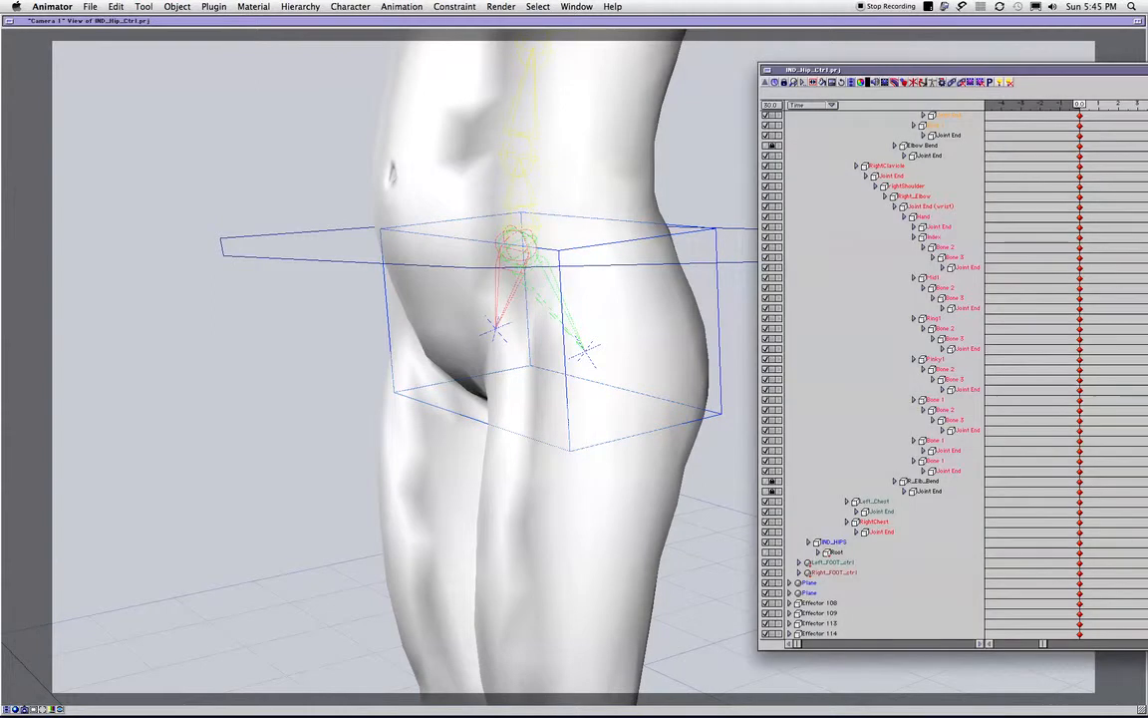
left_click_drag(629, 280, 642, 262)
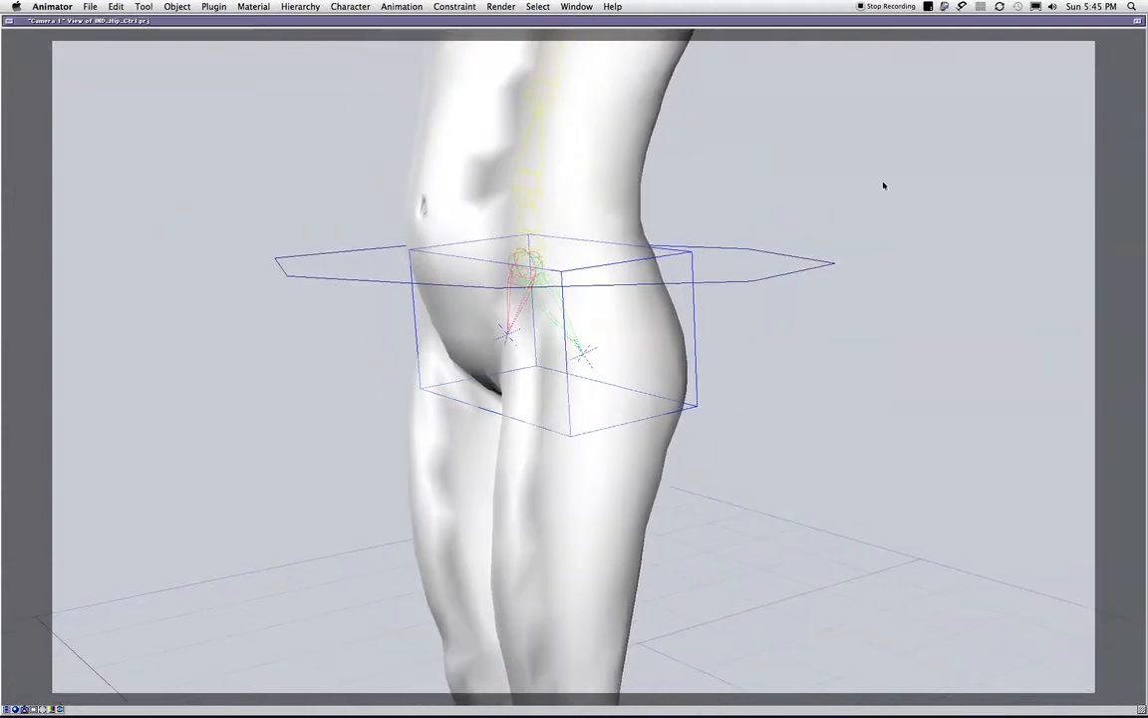
key("super+grave")
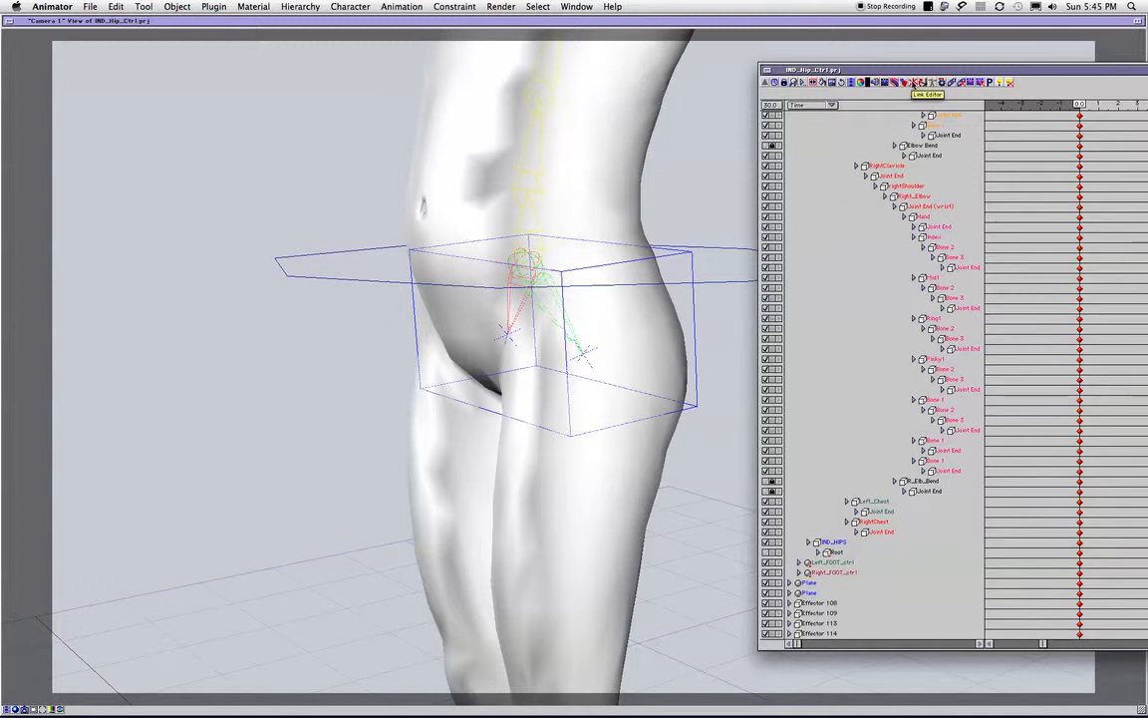
key("super+t")
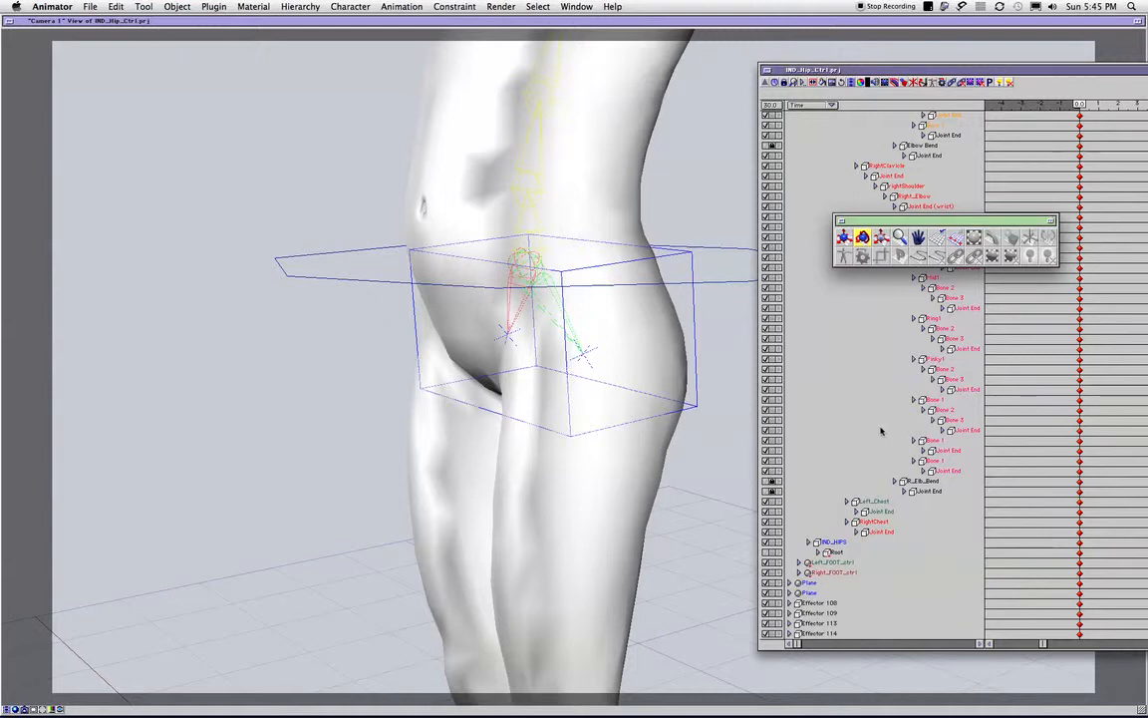
left_click(833, 551)
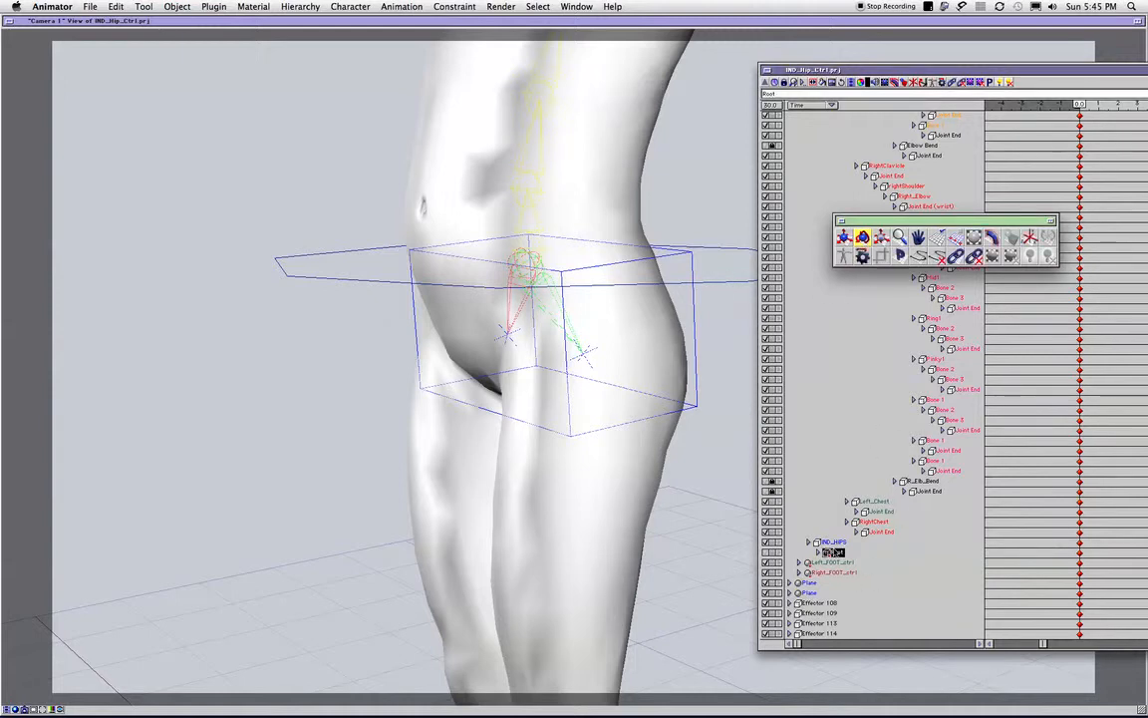
left_click(1023, 237)
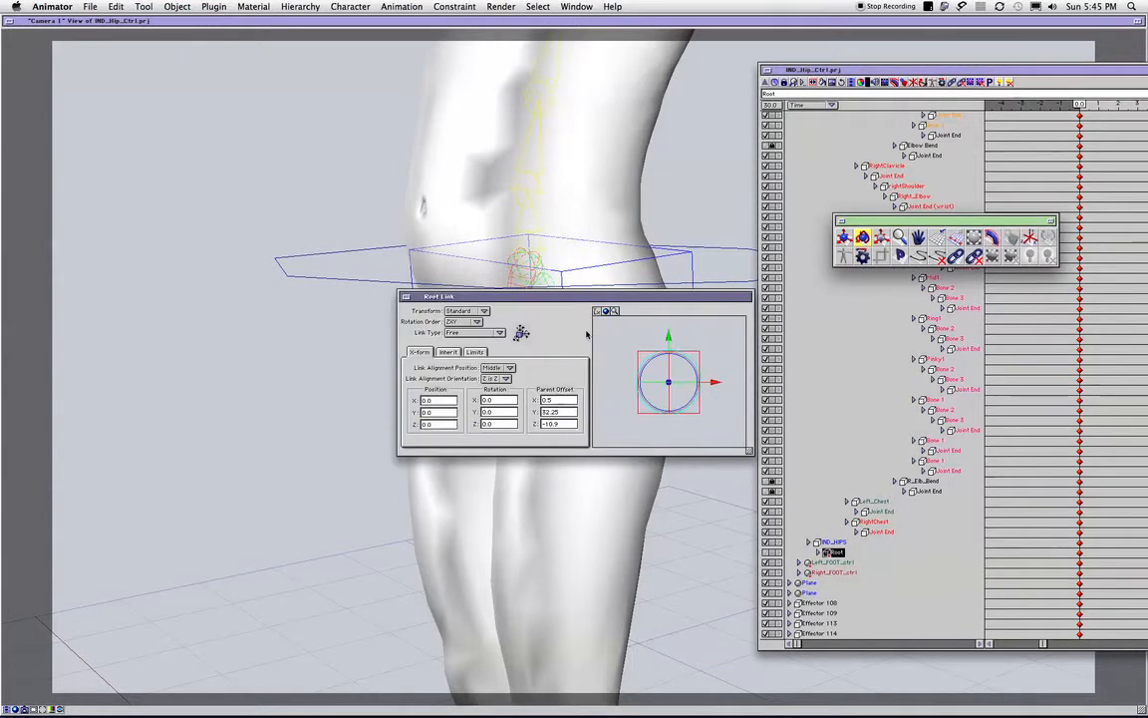
- Set the Root bone's link type to Socket
mouse_move(485, 339)
left_mouse_down()
mouse_move(488, 403)
mouse_move(476, 329)
left_mouse_up()
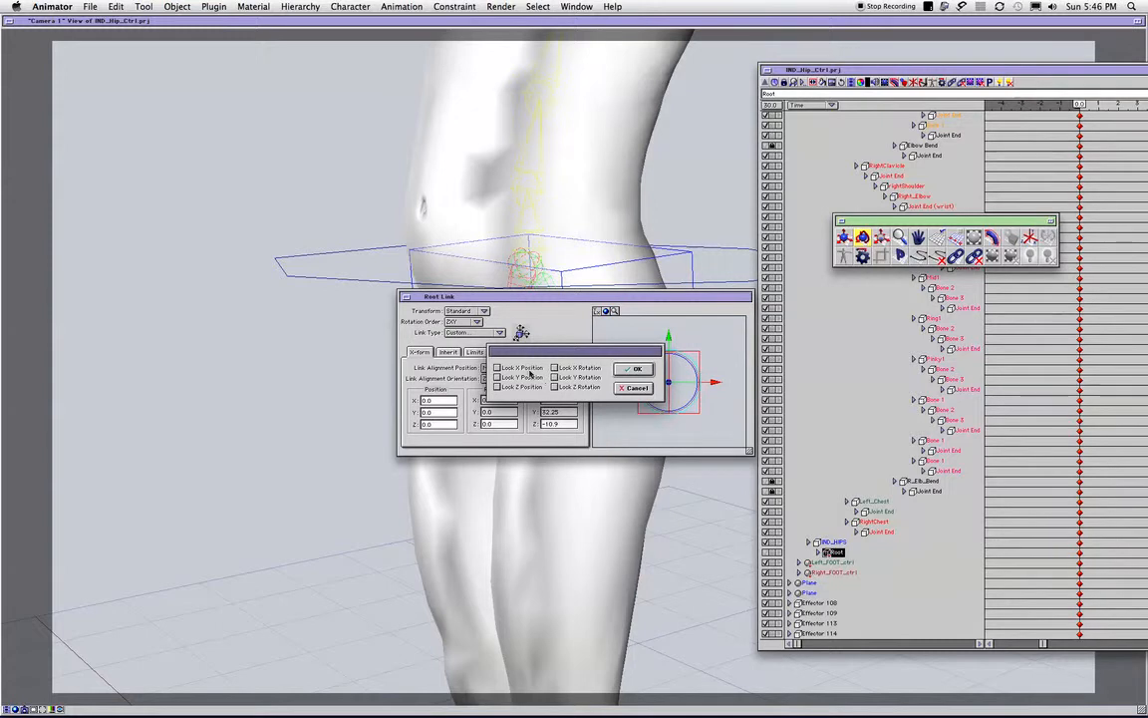
left_click(635, 387)
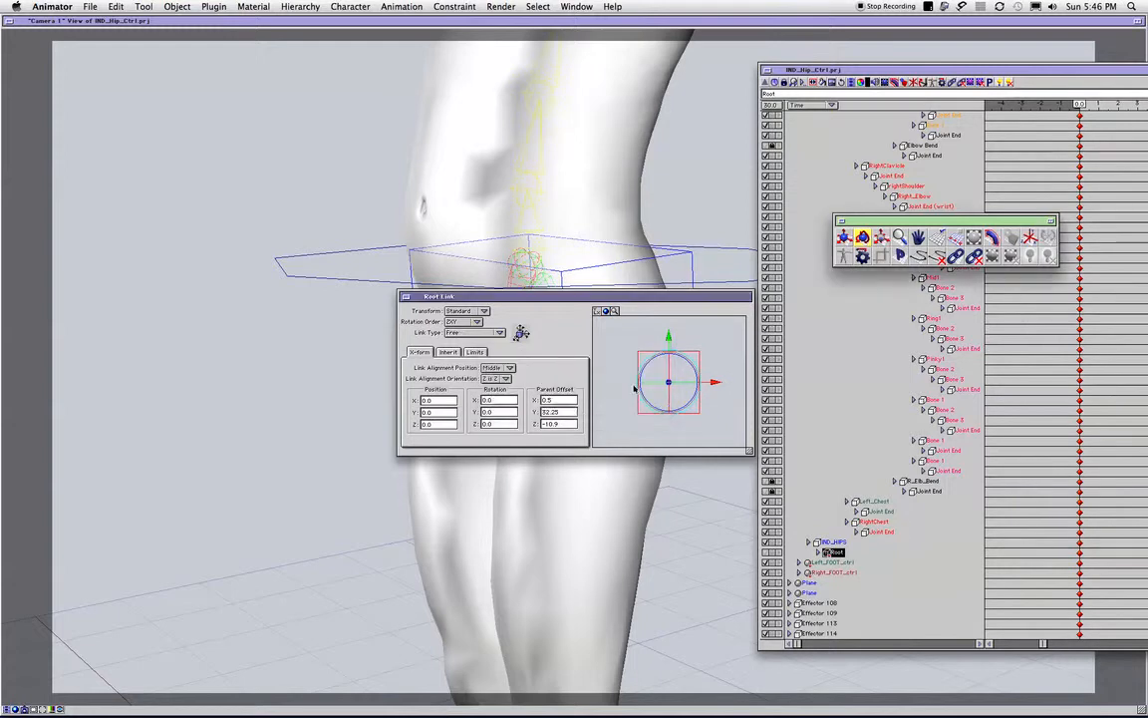
left_click(468, 335)
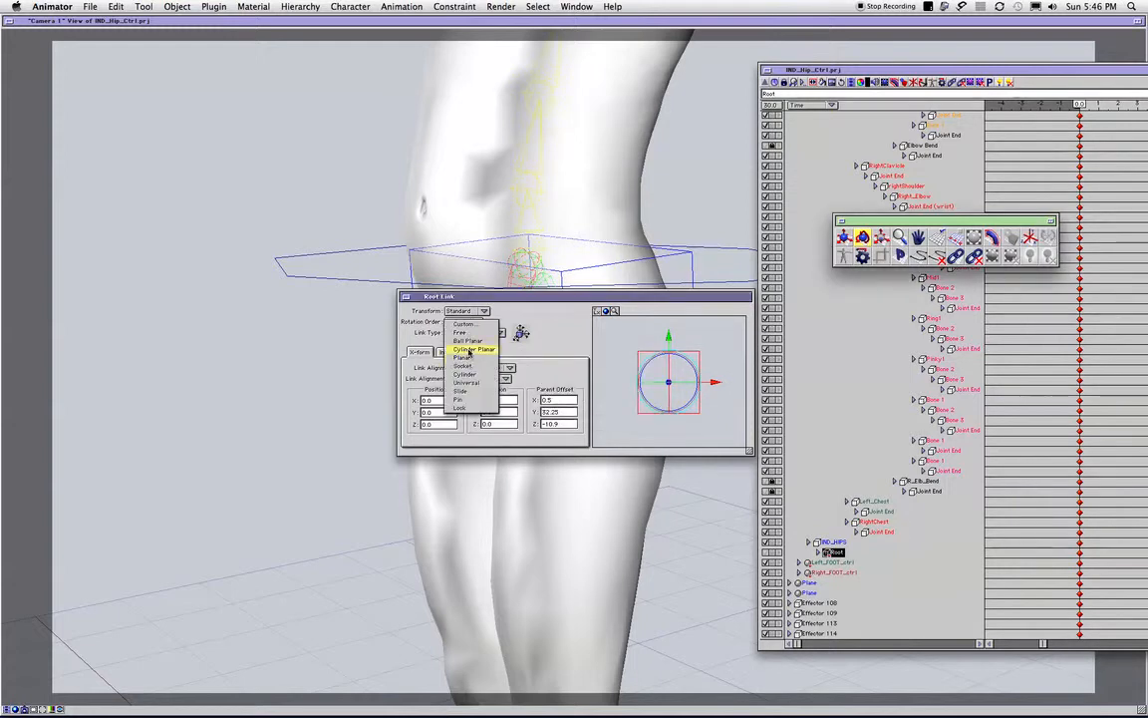
left_click(477, 367)
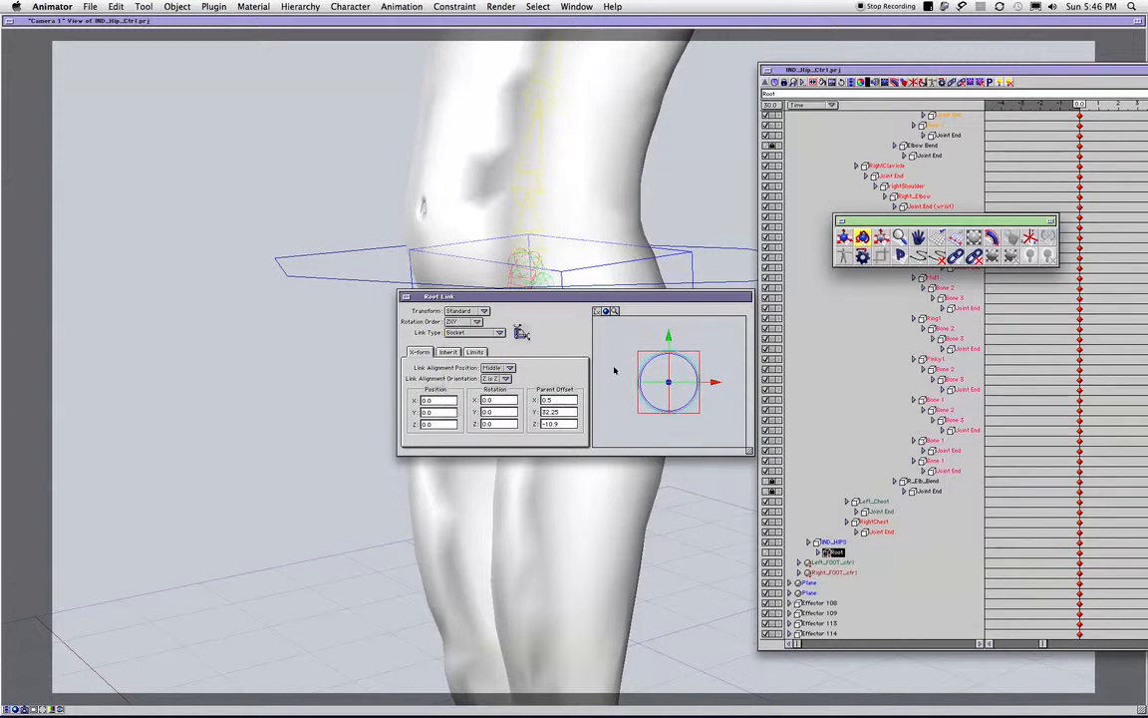
- Try the Cylinder and Slide link types on the Root bone
left_click(499, 332)
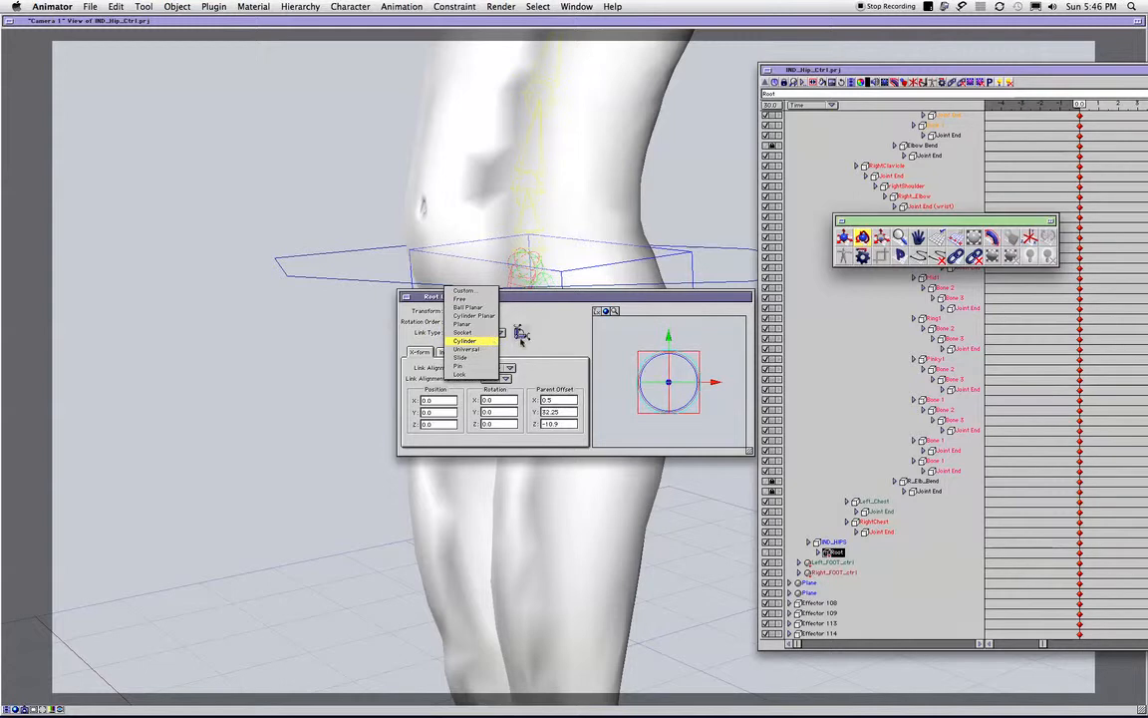
left_click(492, 341)
left_click(493, 337)
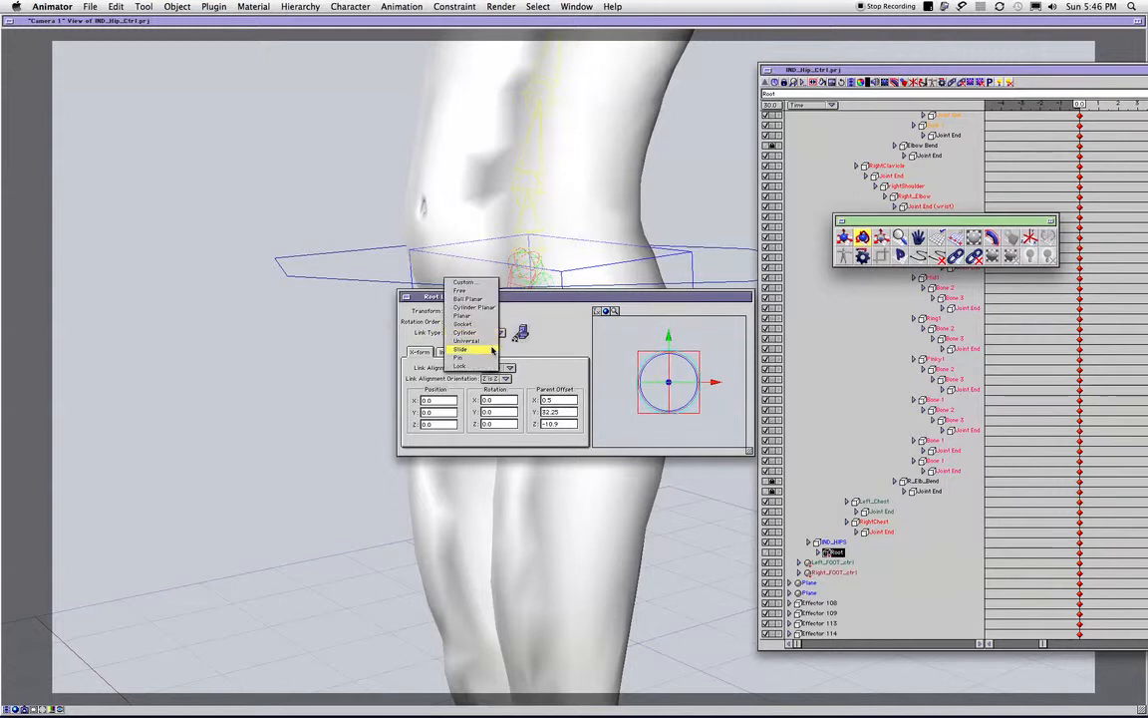
left_click(493, 348)
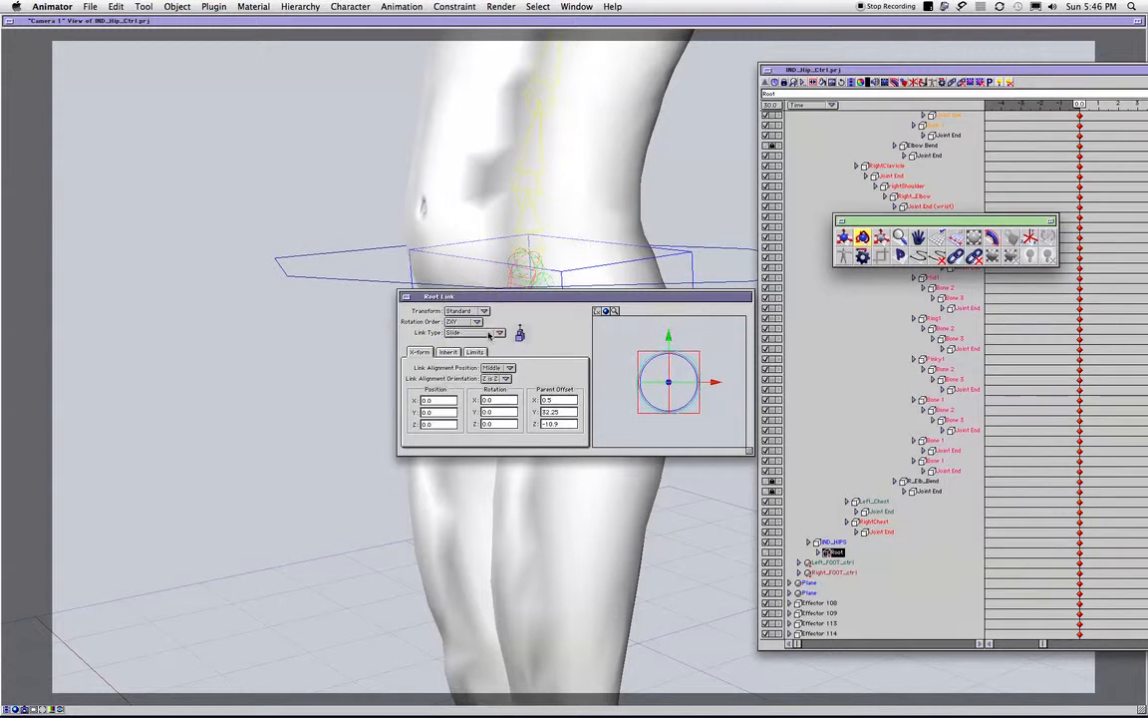
- Review the axis locks of the Slide link type in the Root bone's custom link settings
left_click(486, 333)
left_click(540, 343)
left_click(475, 331)
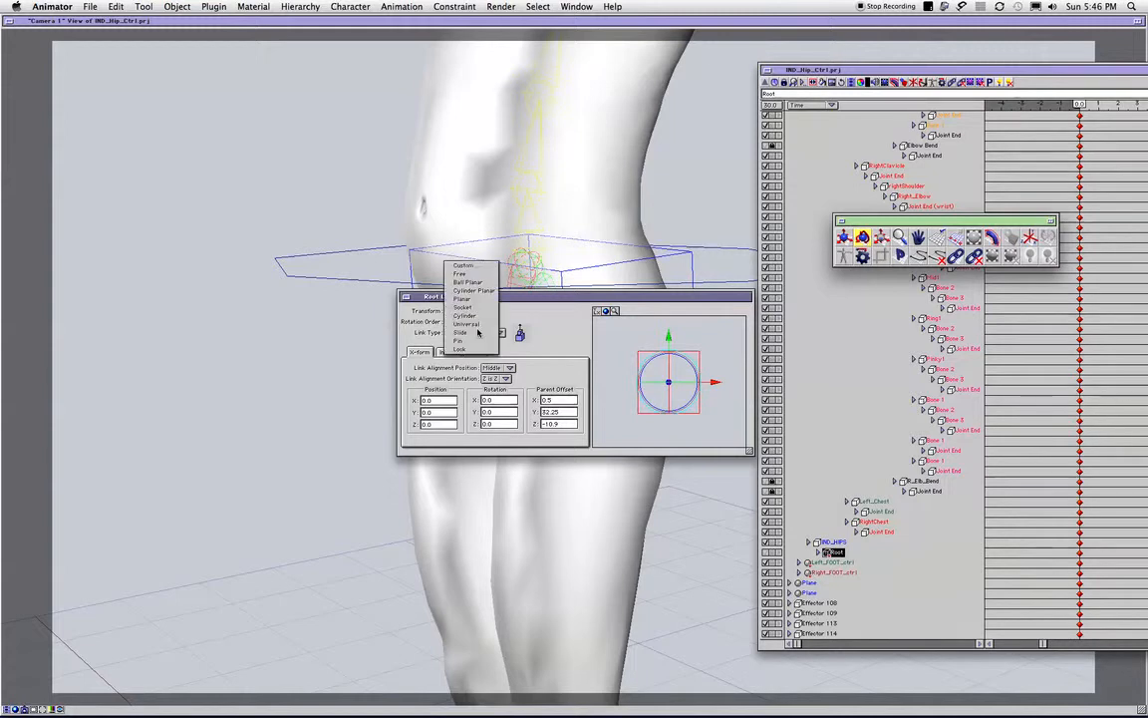
left_click(467, 265)
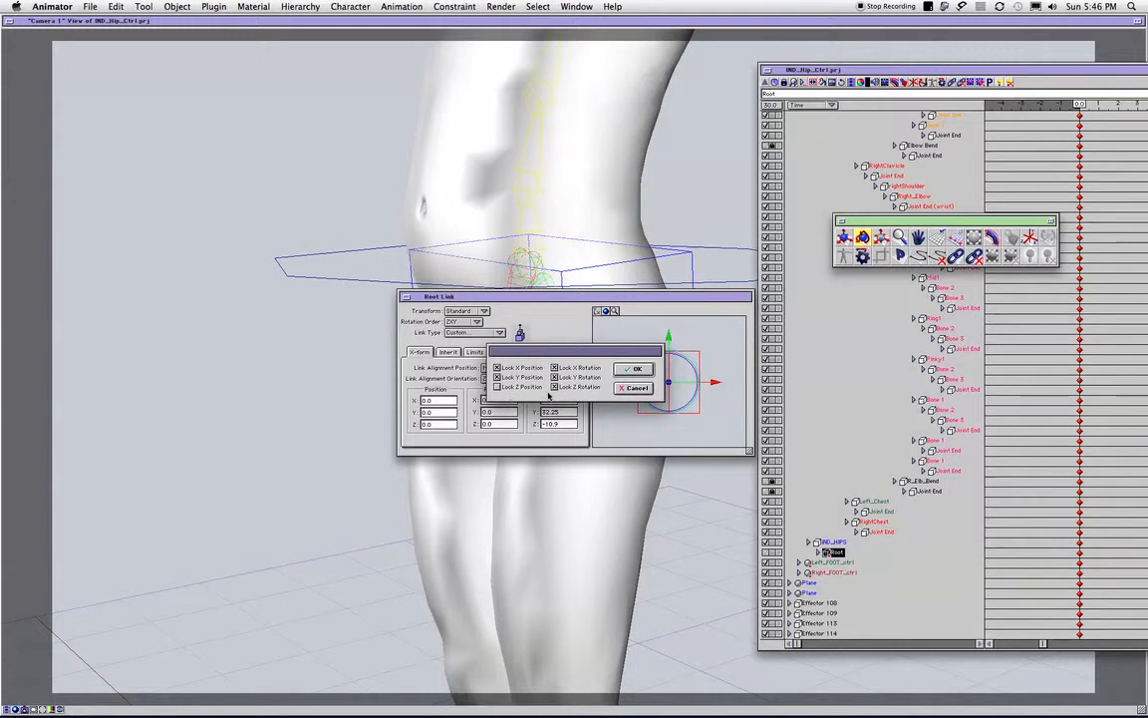
left_click(636, 369)
- Try the Pin link type on the Root bone and try unlocking Y and X rotation in its custom settings, cancelling the lock changes
left_click(491, 334)
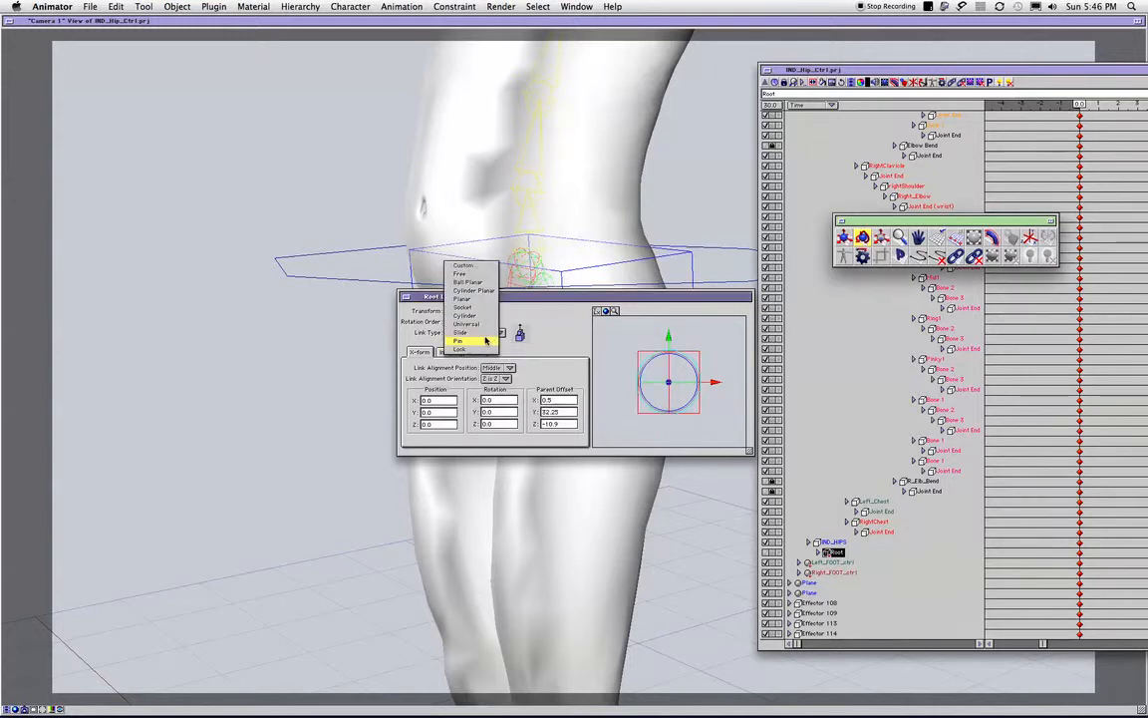
left_click(486, 341)
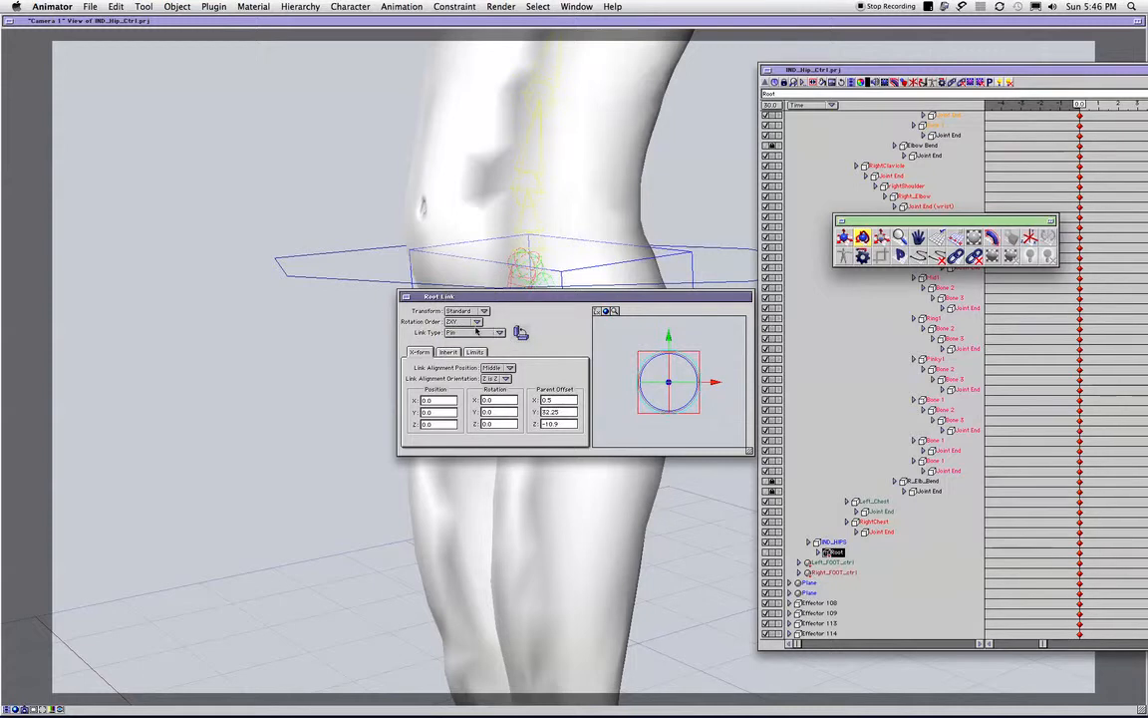
left_click(476, 336)
left_click(476, 259)
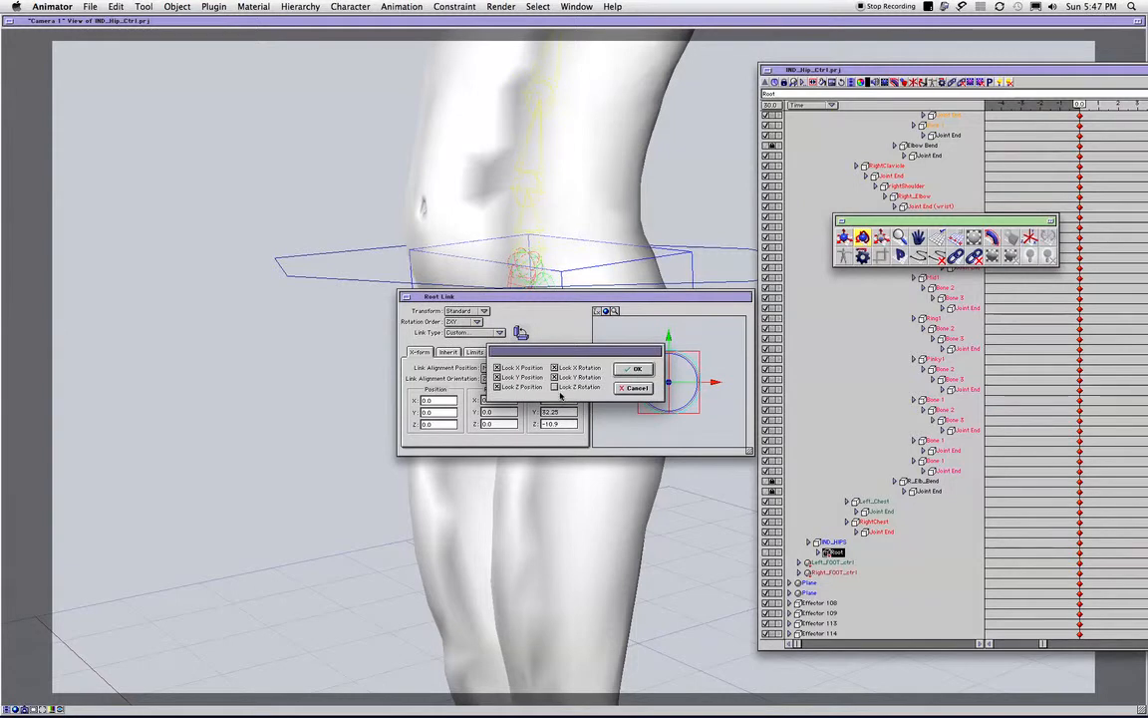
left_click(555, 378)
left_click(555, 368)
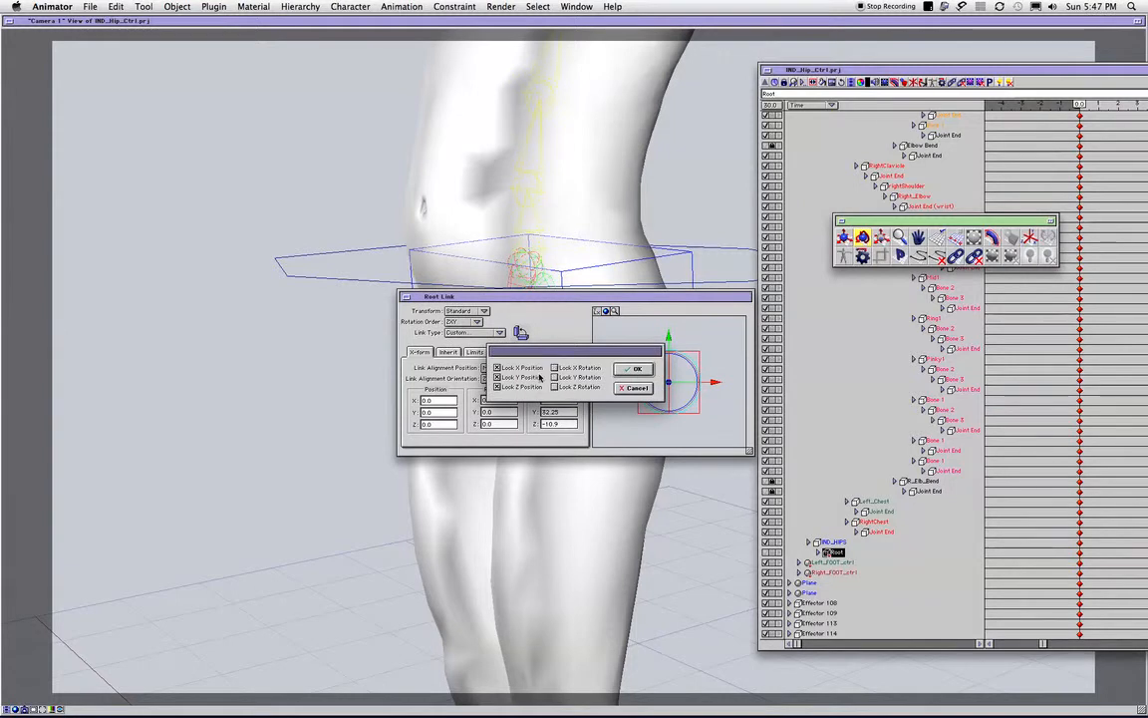
left_click(632, 388)
- Return the Root bone's link type to Socket, checking its axis locks in the custom link settings
left_click(490, 332)
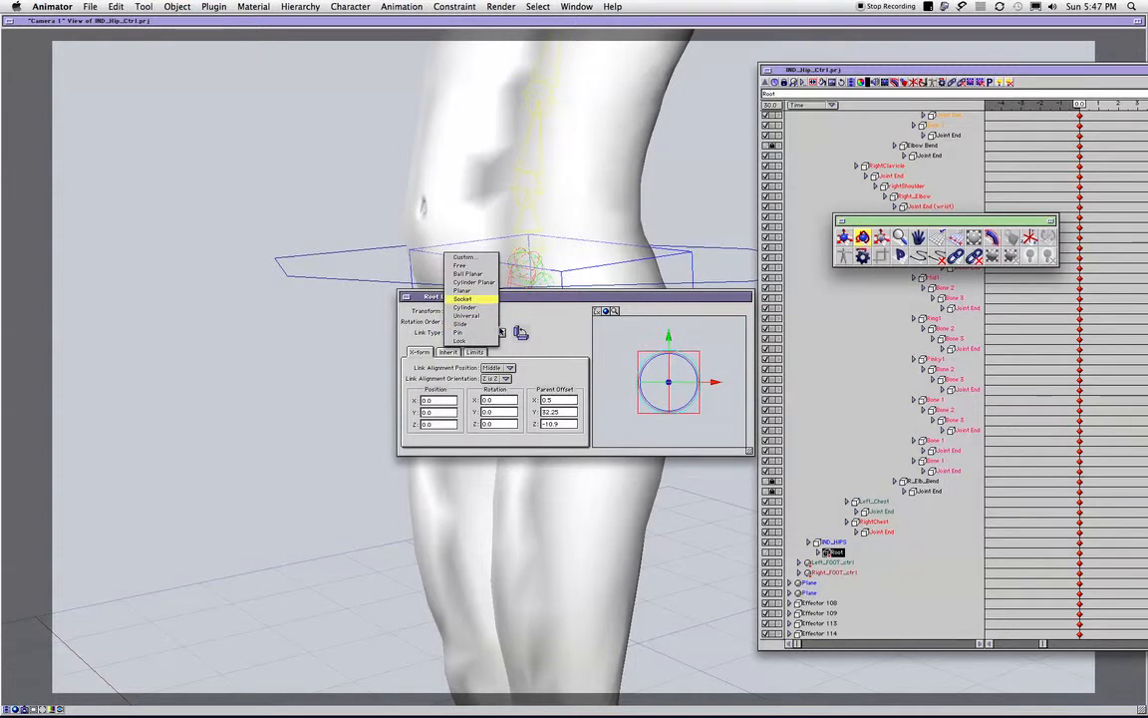
left_click(462, 332)
left_click(480, 332)
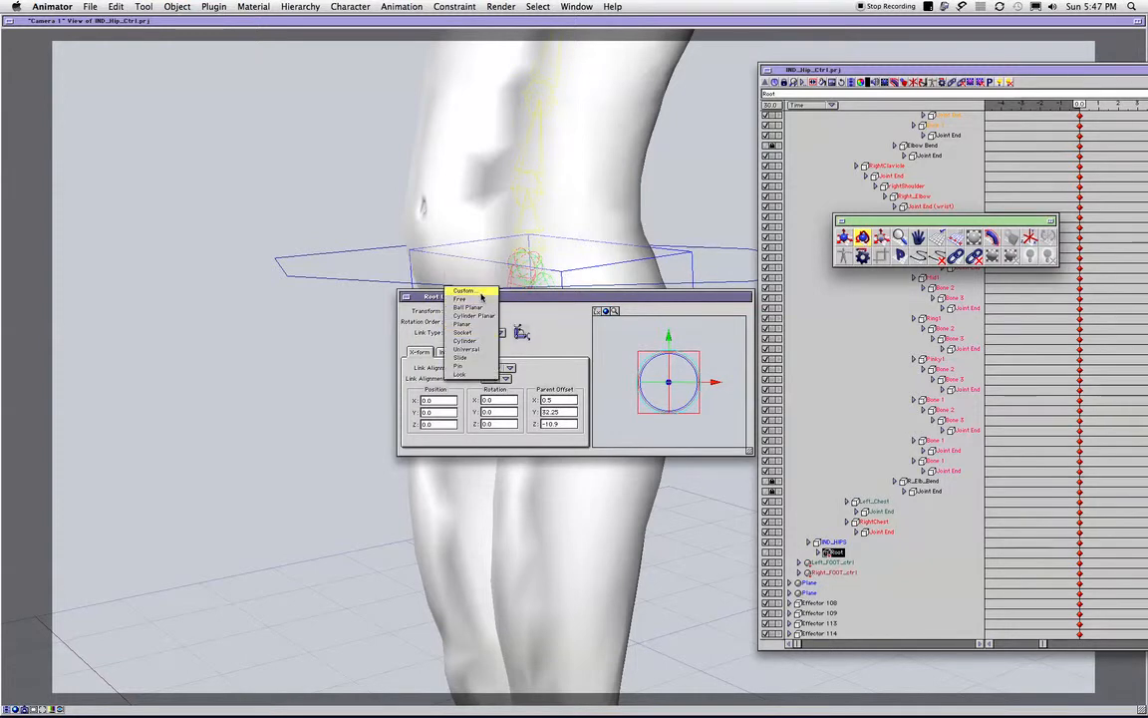
left_click(482, 291)
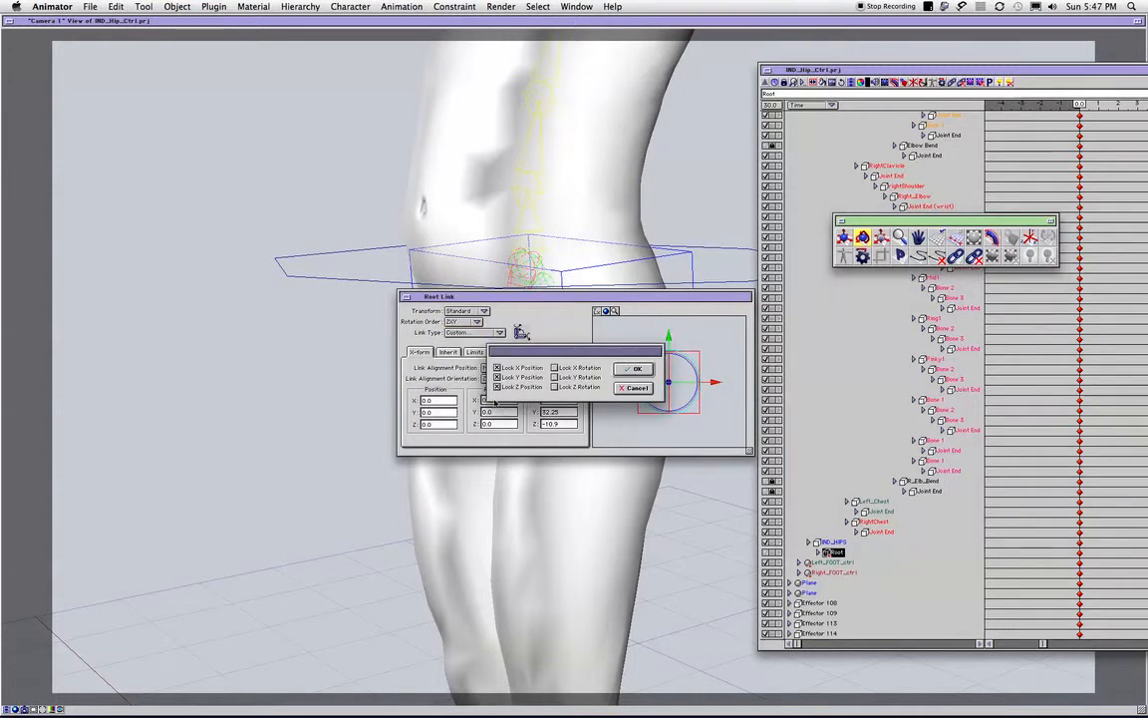
left_click(630, 370)
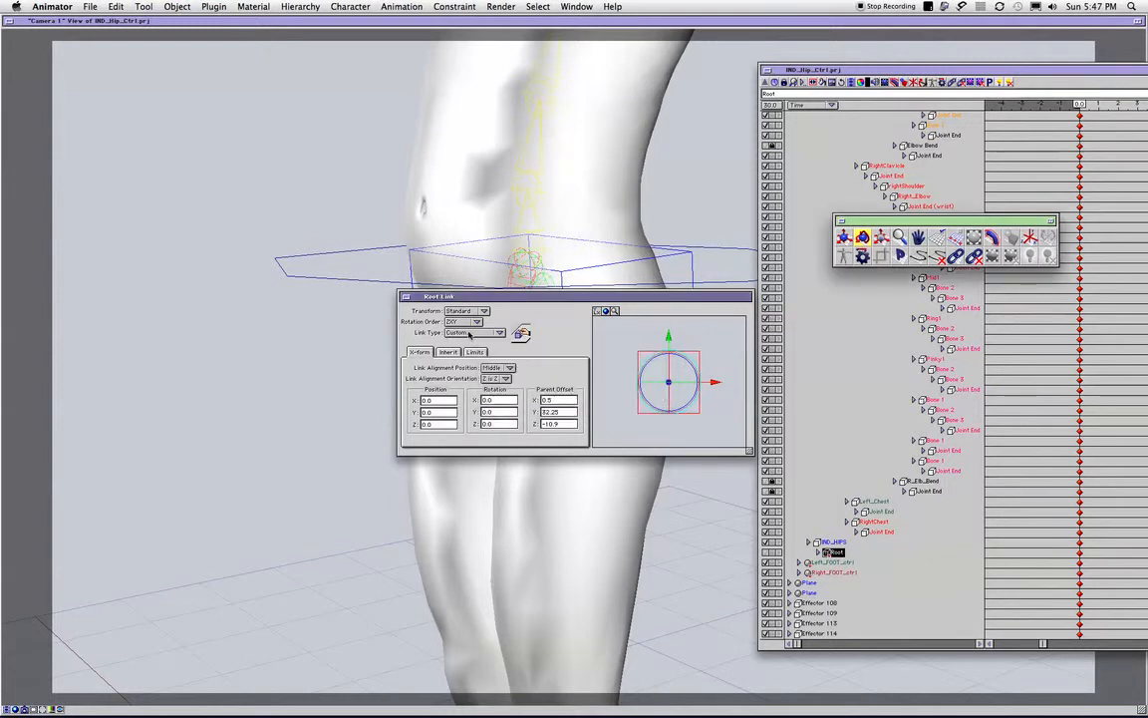
left_click(478, 332)
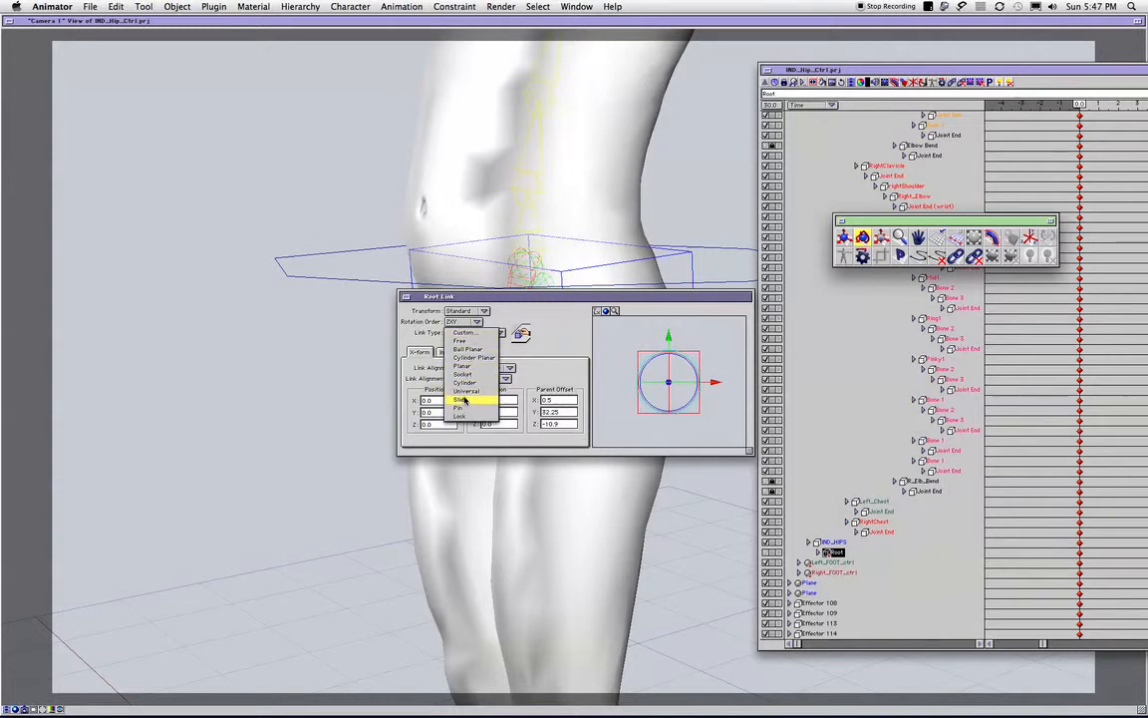
left_click(629, 386)
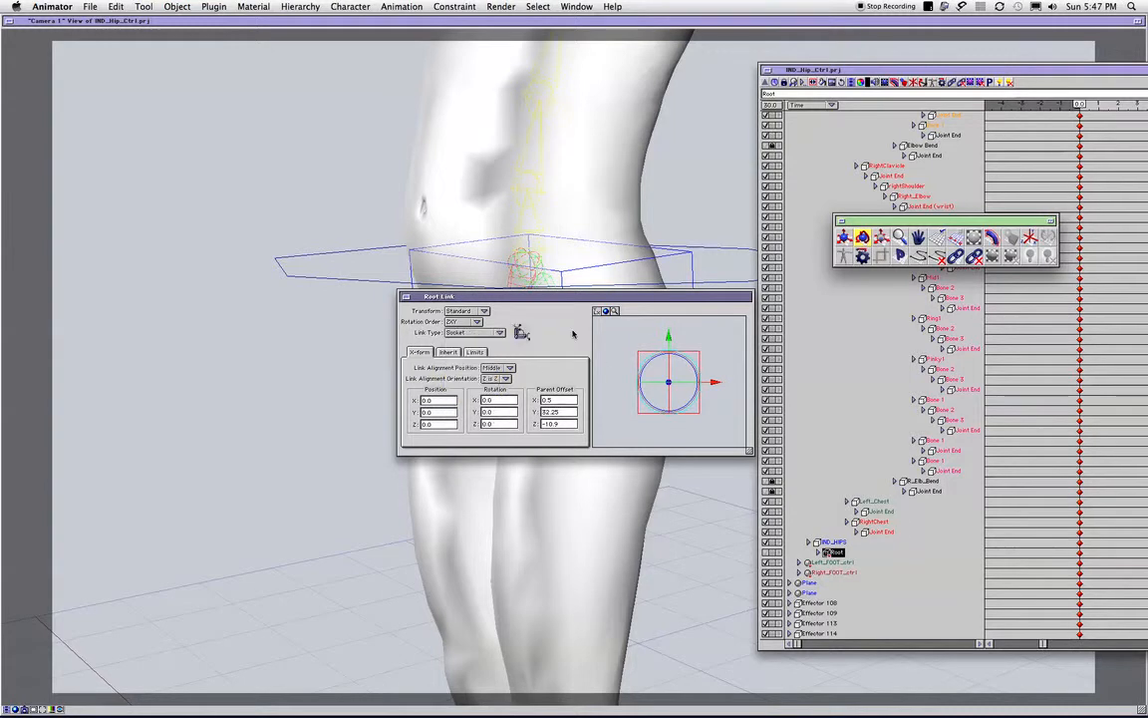
- Try rotating the Root bone about its pivot and undo the rotation
left_click_drag(421, 302, 638, 335)
left_click(808, 321)
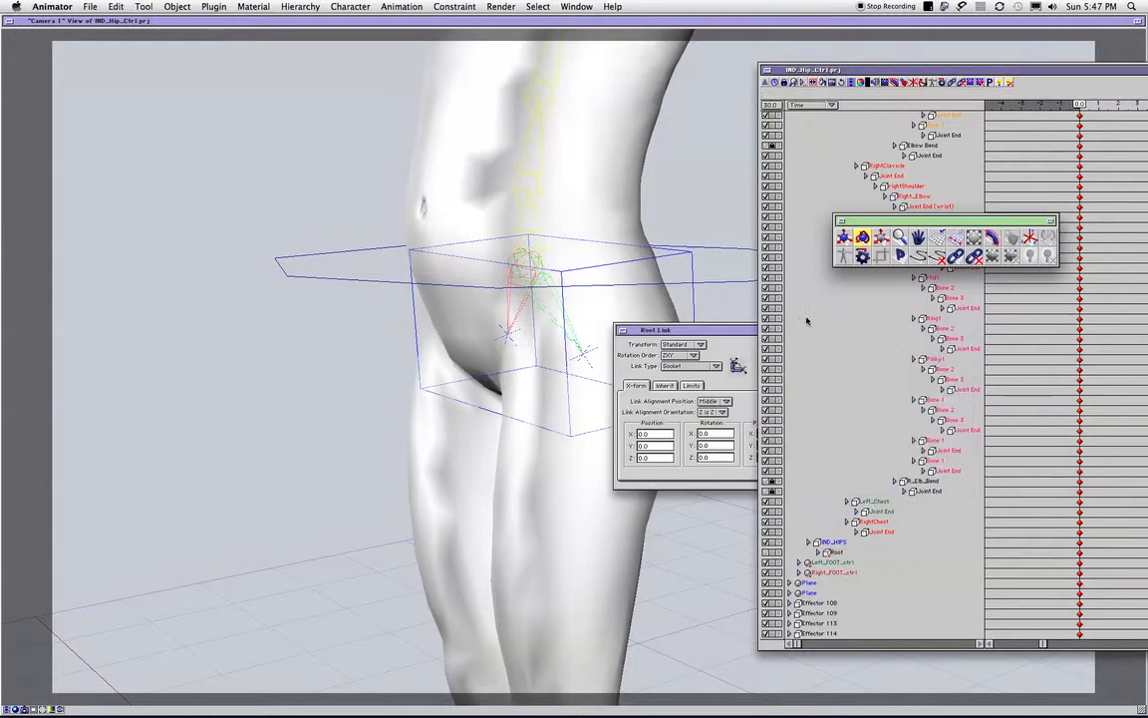
left_click(835, 551)
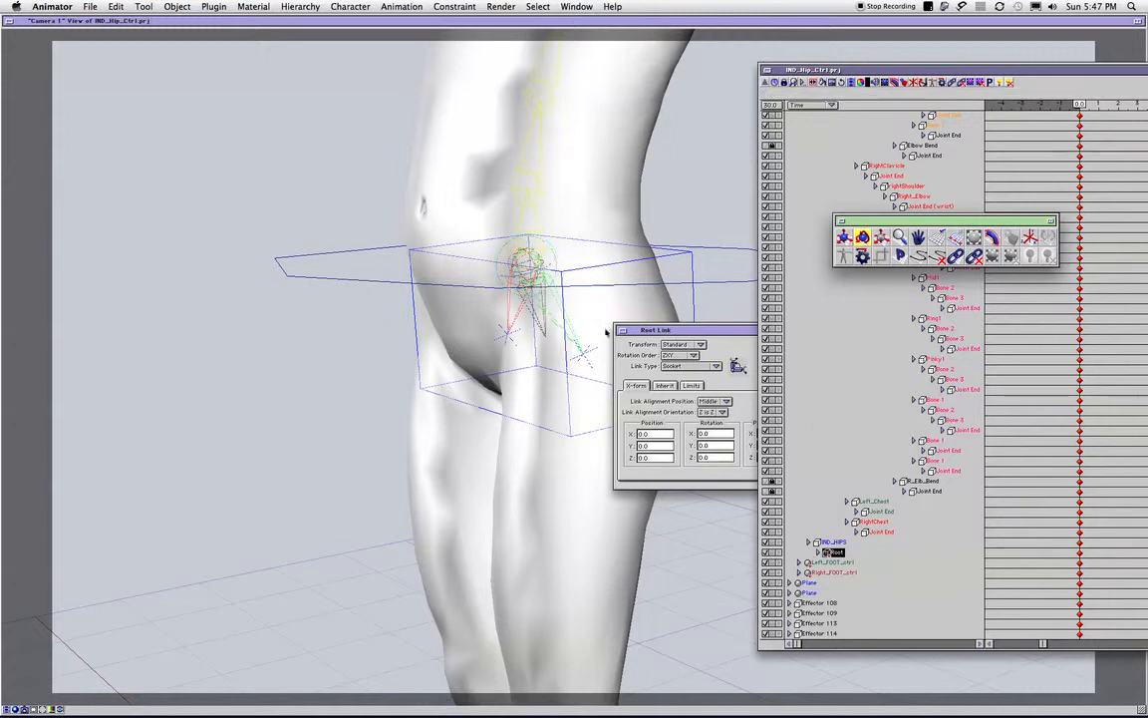
left_click(509, 269)
left_click_drag(509, 269, 550, 281)
key("super+z")
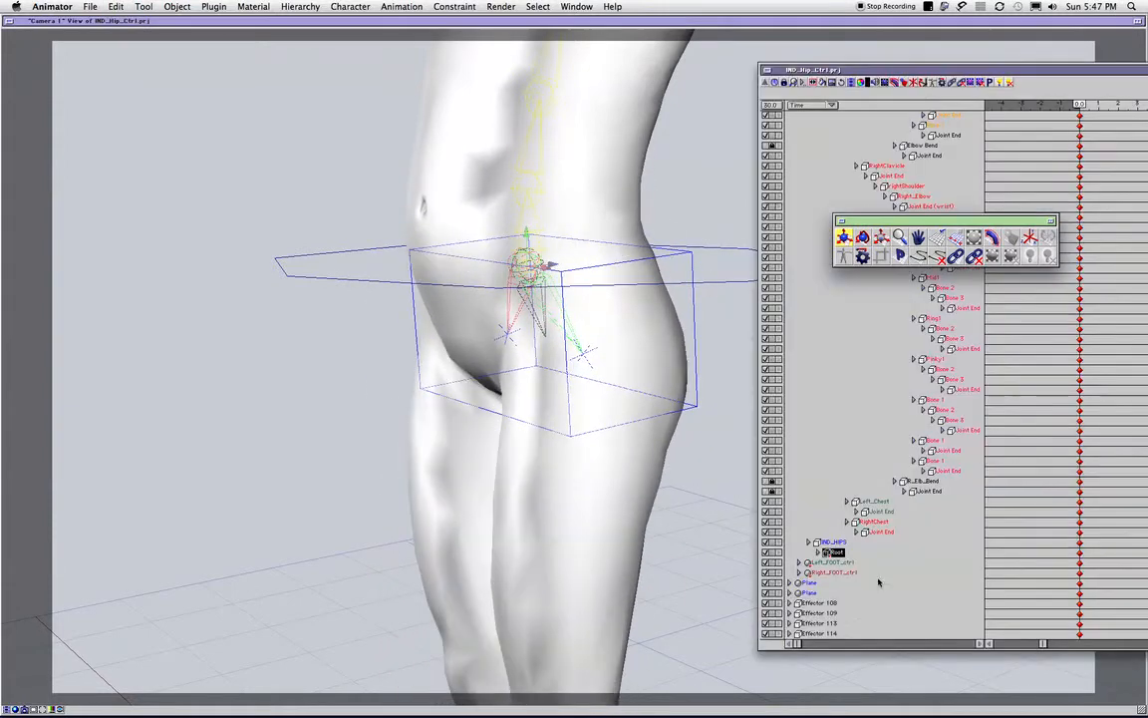
- Select the Root bone in the hierarchy and examine its pivot at the hip joint from the front
left_click(838, 554)
left_click(819, 551)
left_click(834, 551)
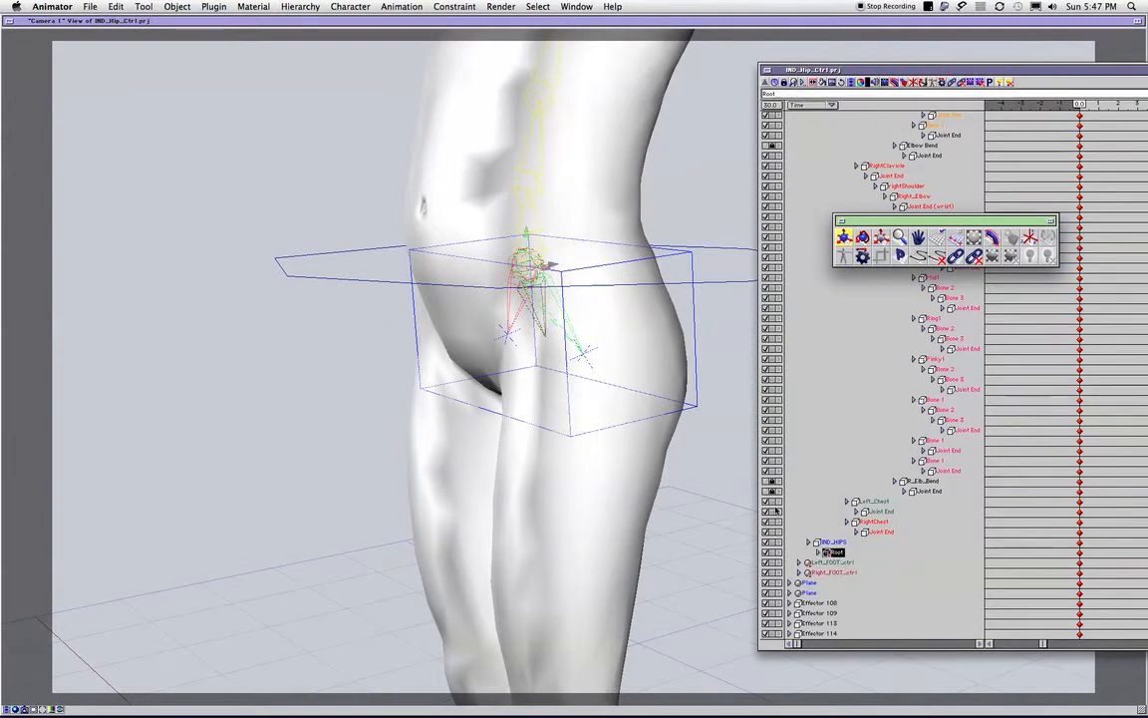
middle_click_drag(554, 370, 702, 289)
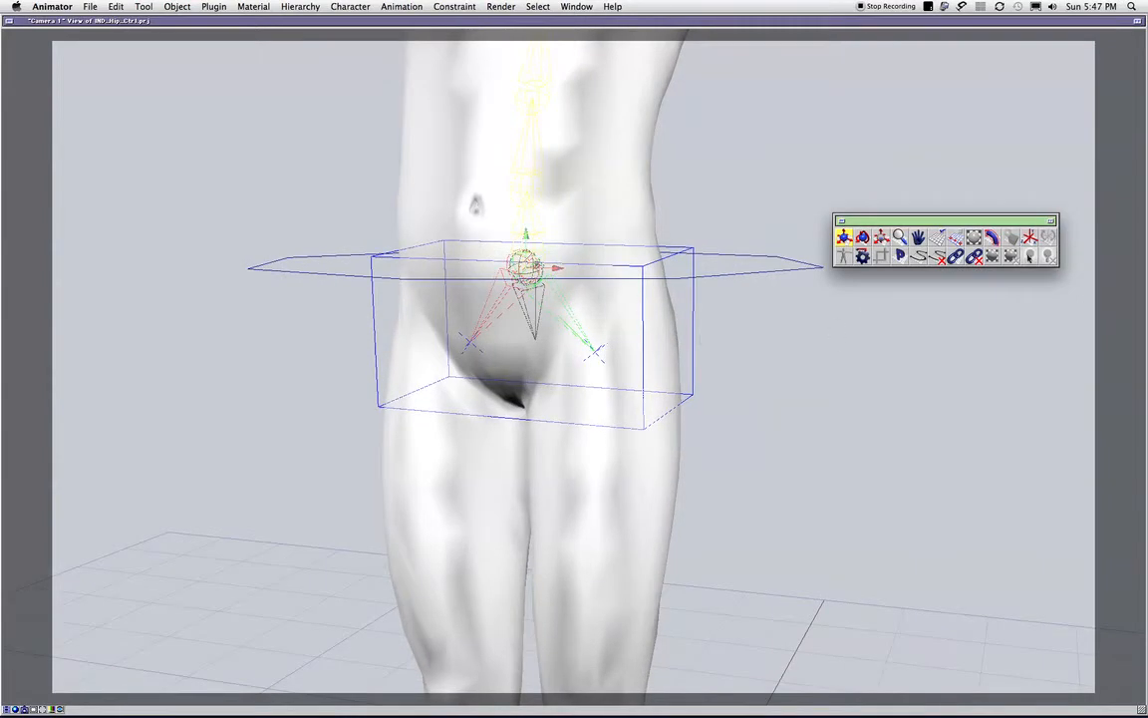
key("super+grave")
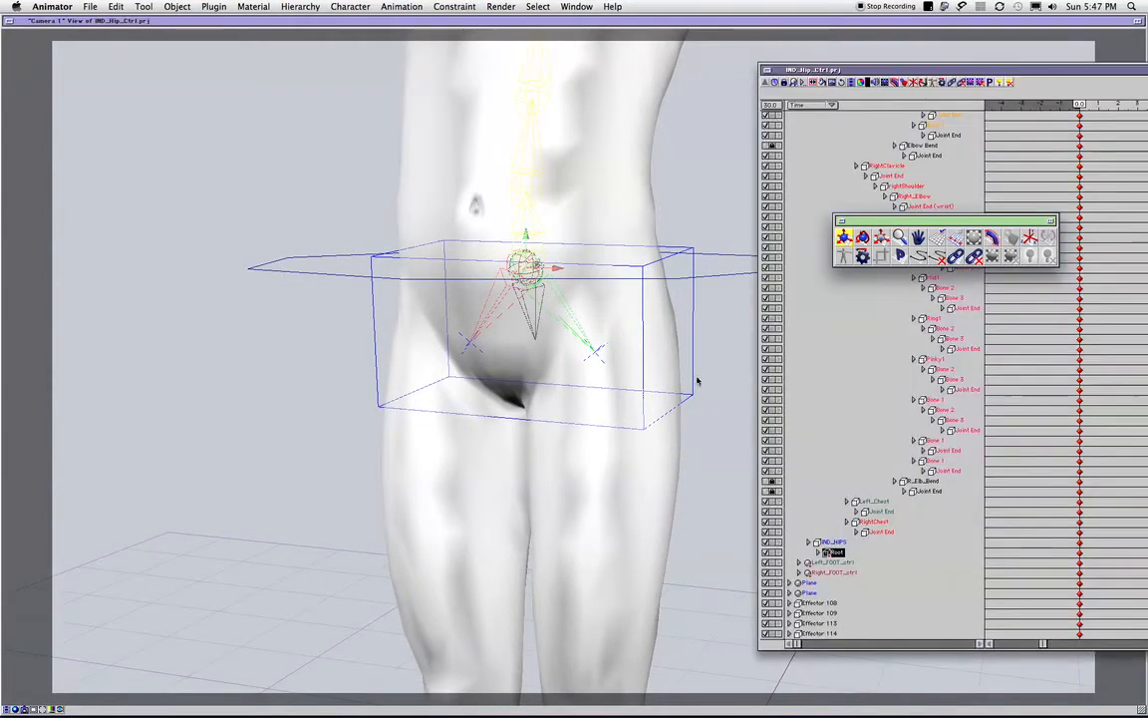
- Select the IND_HIPS control box and compare its rotation pivot with the hip joint close up
left_click(833, 542)
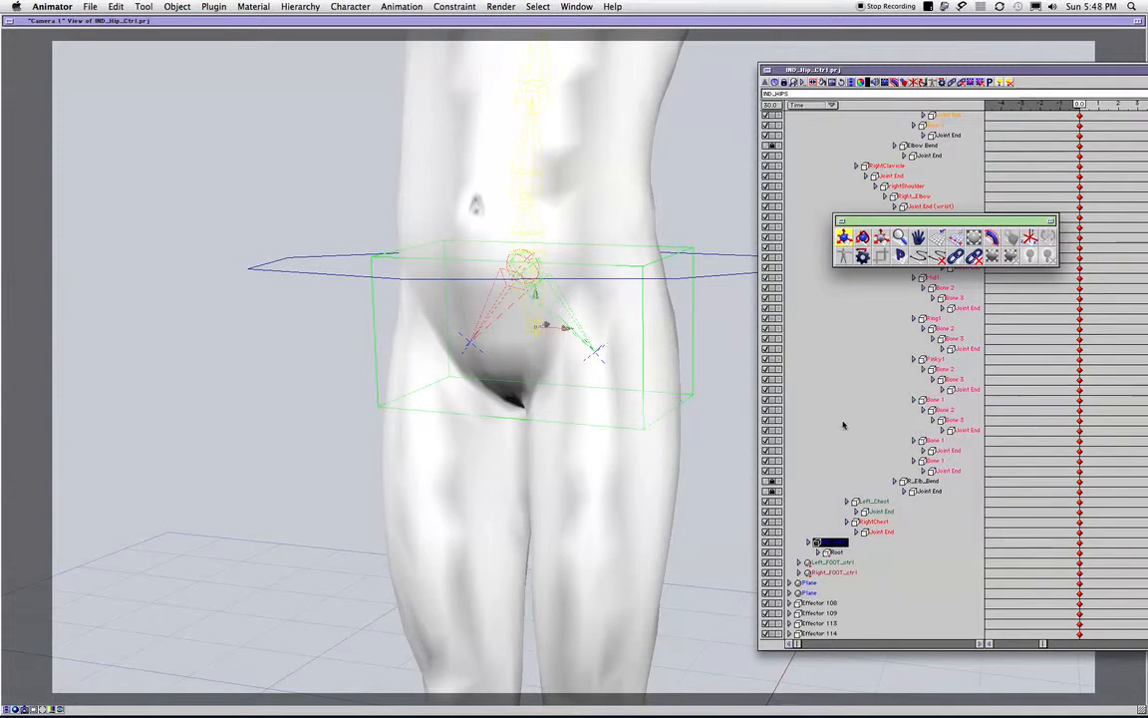
left_click_drag(606, 373, 226, 398)
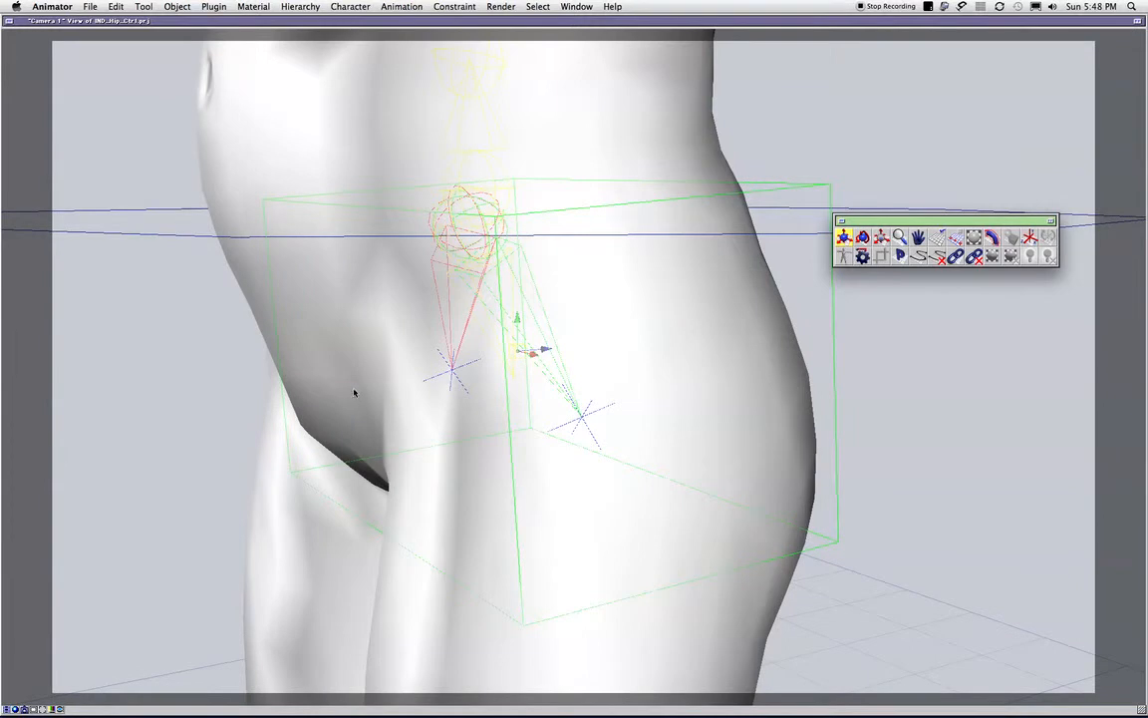
key("r")
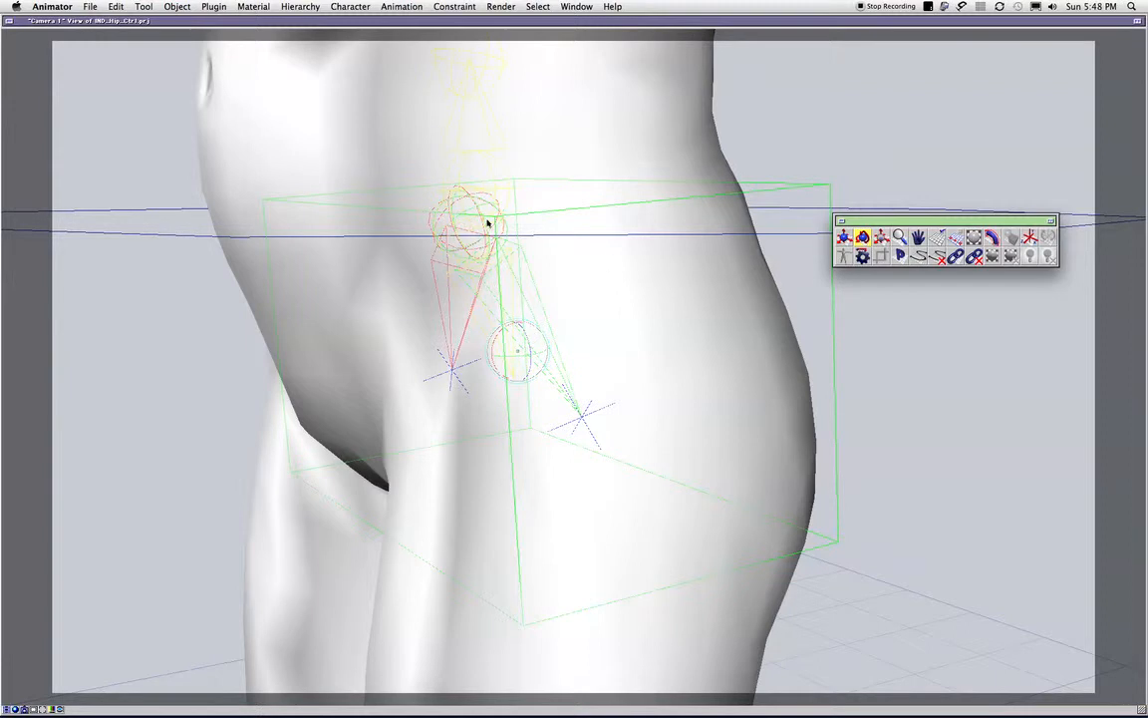
key("super+0")
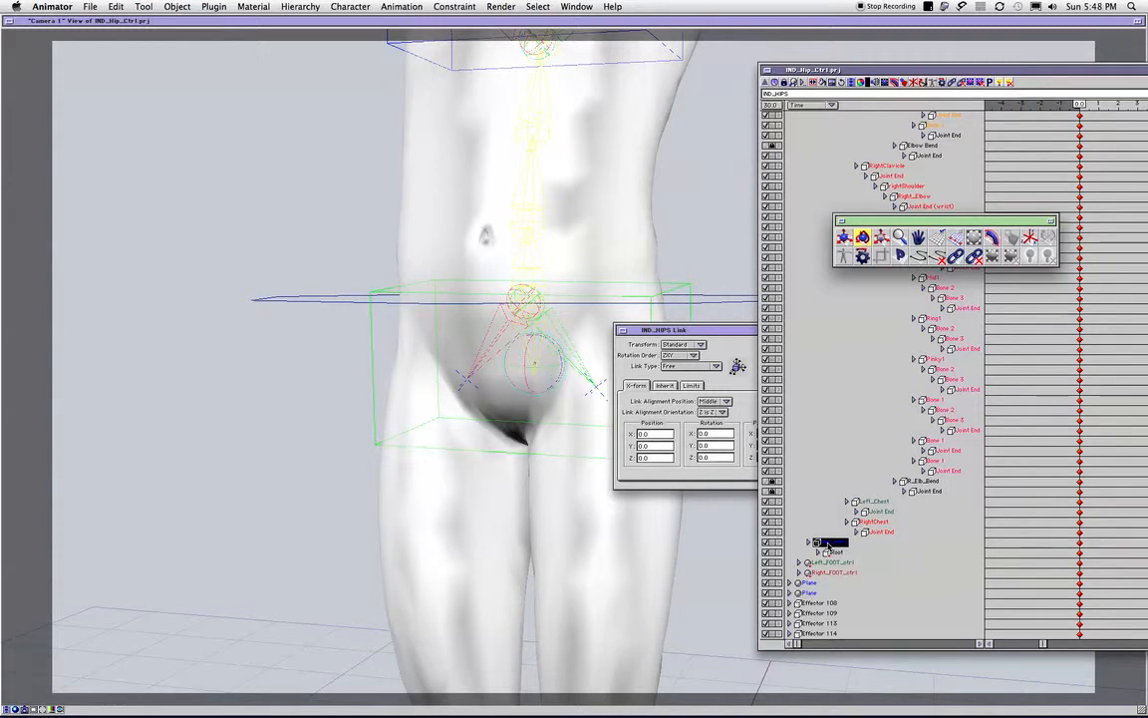
- Open the Link Editor for IND_HIPS, enlarging its window and placing it over the character
double_click(828, 545)
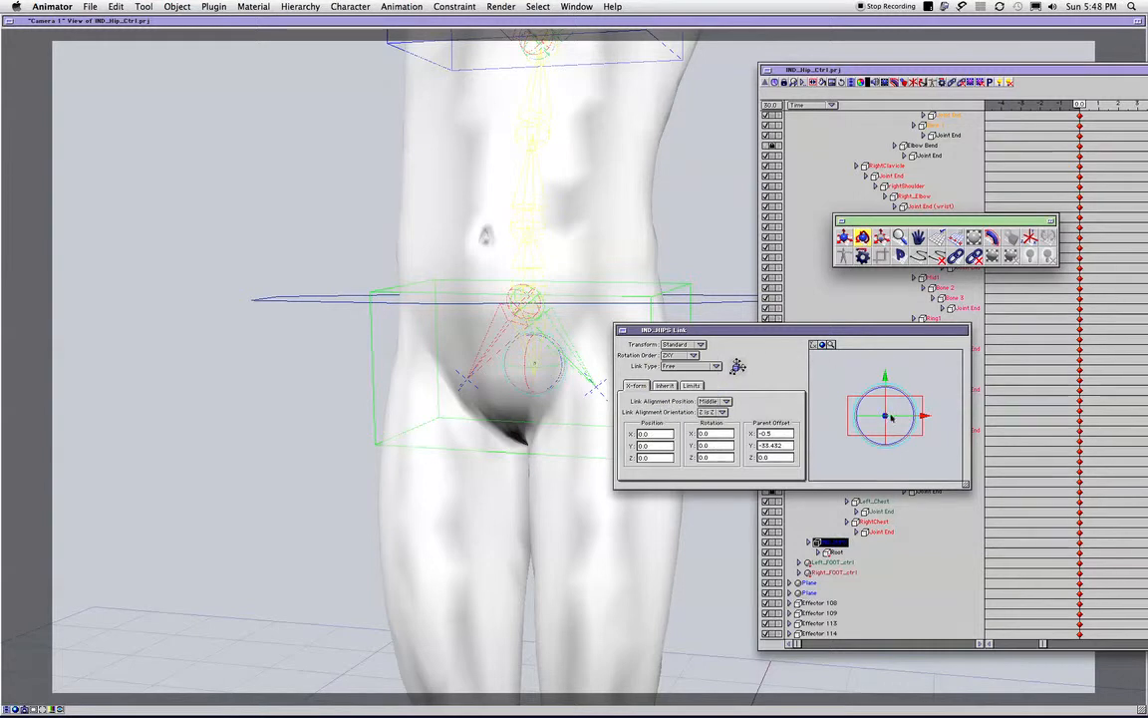
left_click_drag(967, 485, 1063, 563)
left_click_drag(890, 333, 620, 258)
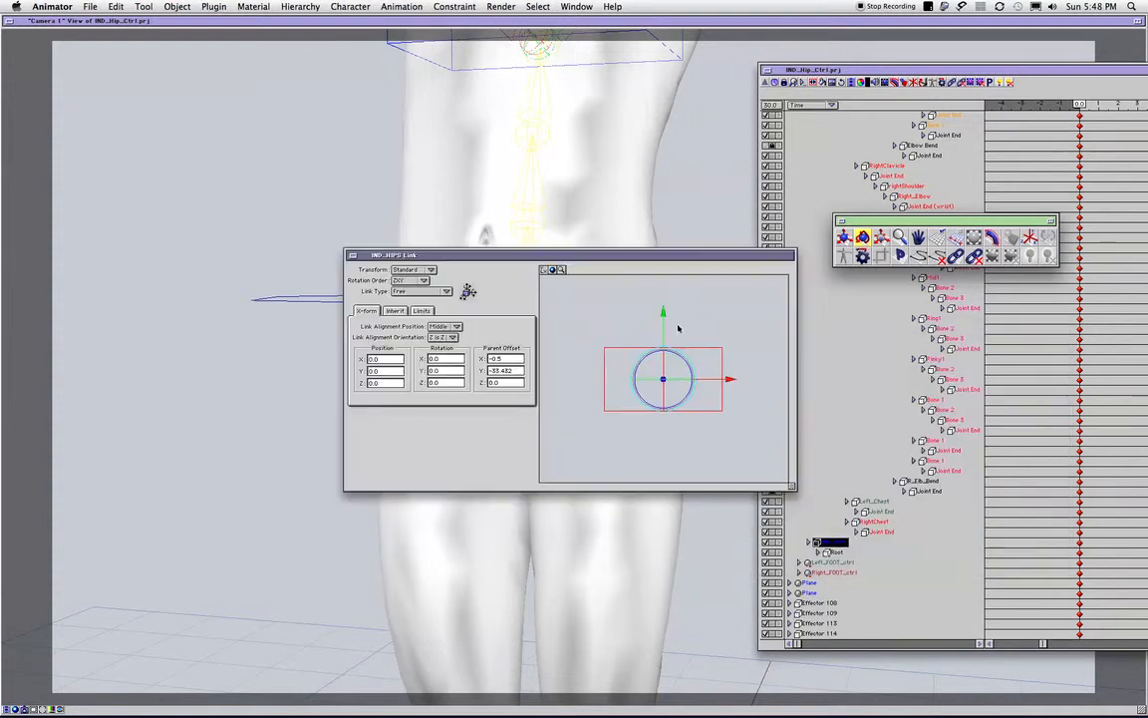
left_click(725, 315)
left_click_drag(725, 315, 663, 302)
key("super+z")
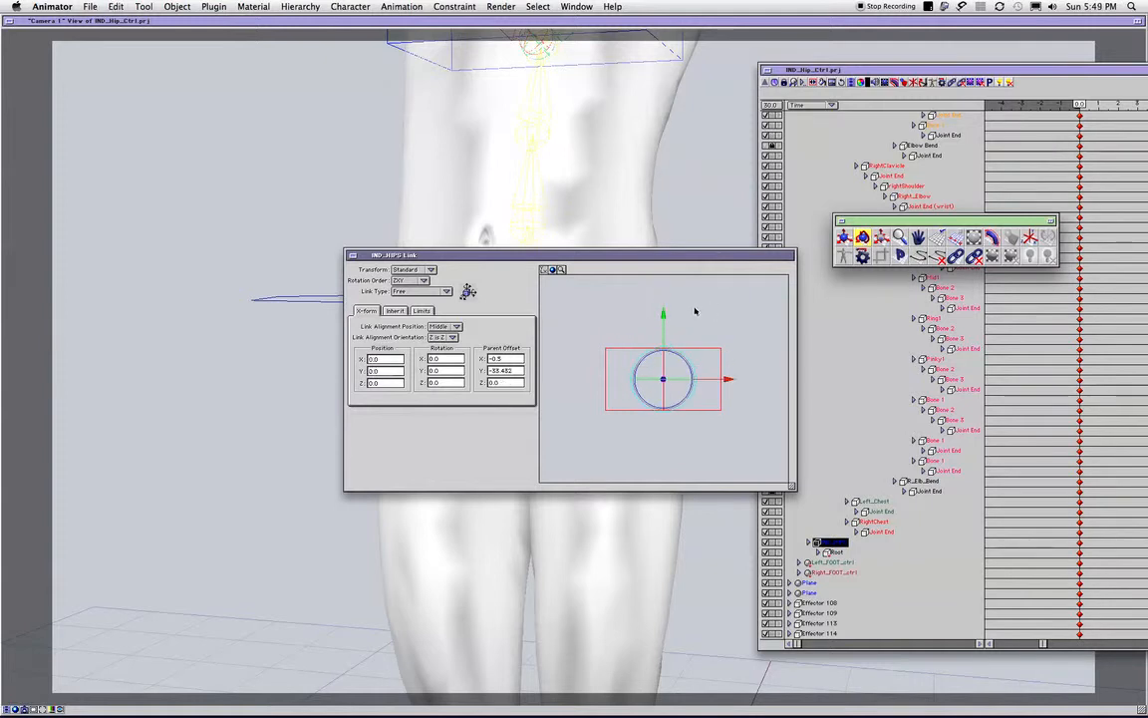
- Move the IND_HIPS link pivot up to the box's top edge, with X position 0.0 and Y position 39.0
key("w")
left_click_drag(663, 316, 665, 286)
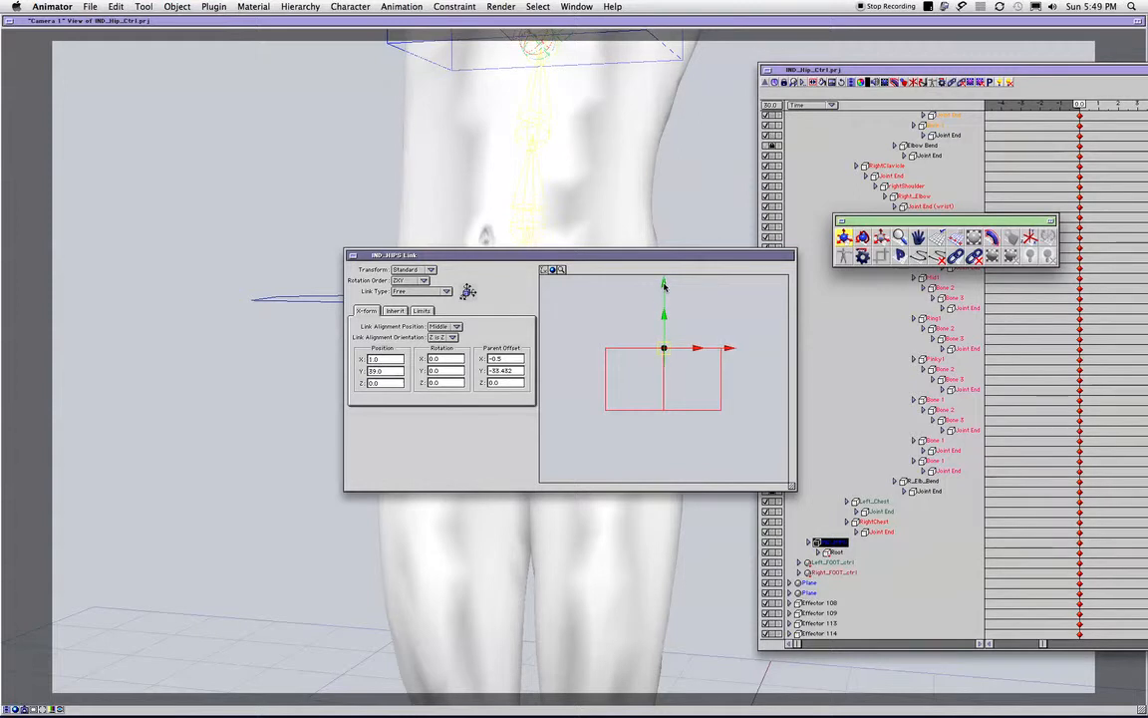
key("super+z")
left_click_drag(576, 255, 869, 210)
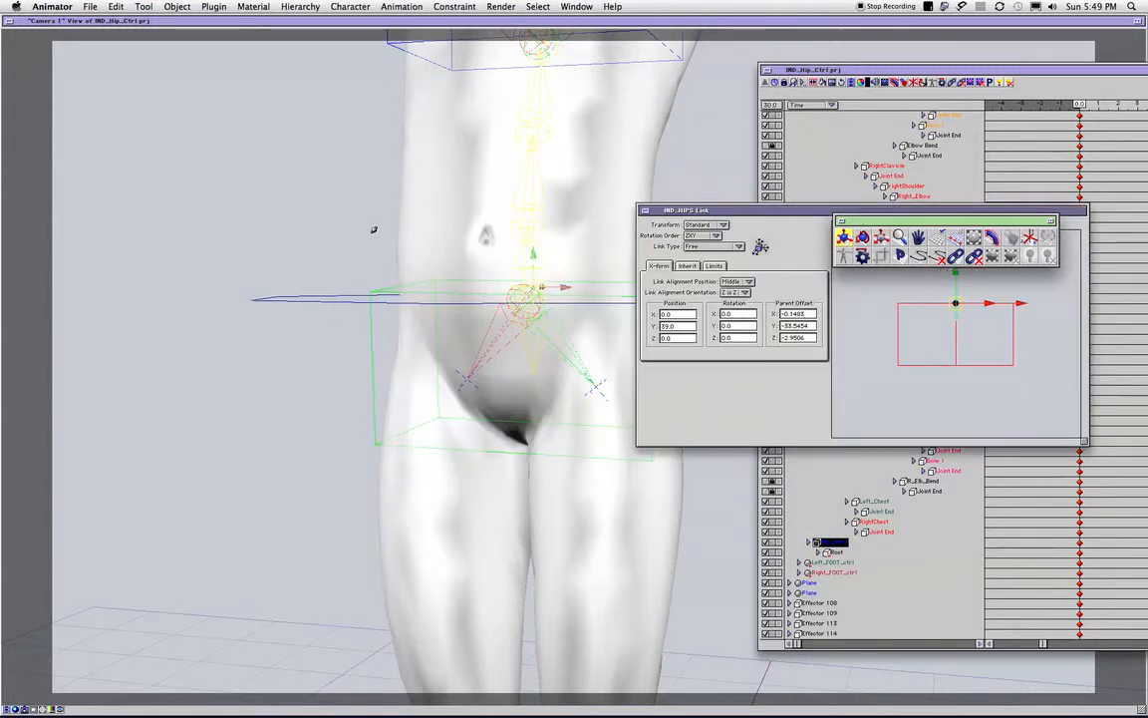
left_click(361, 223)
- Reopen the Link Editor for IND_HIPS and set its preview to the Right view, clear of the tool palette
middle_click_drag(648, 300, 522, 348)
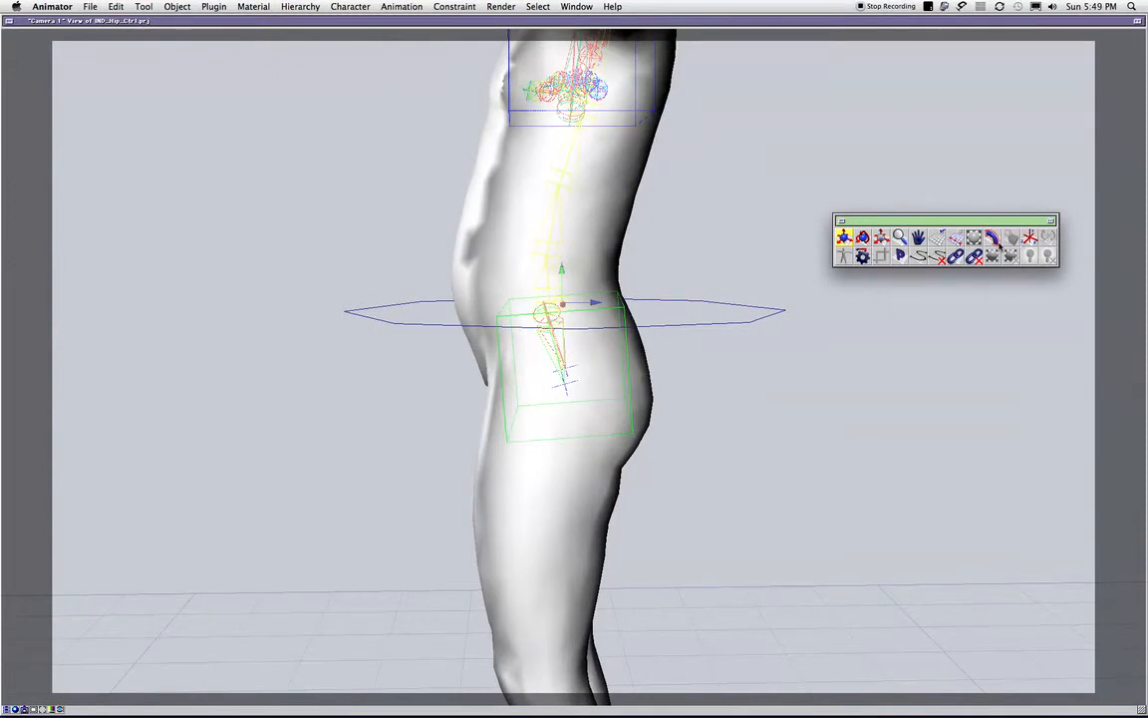
left_click(1029, 239)
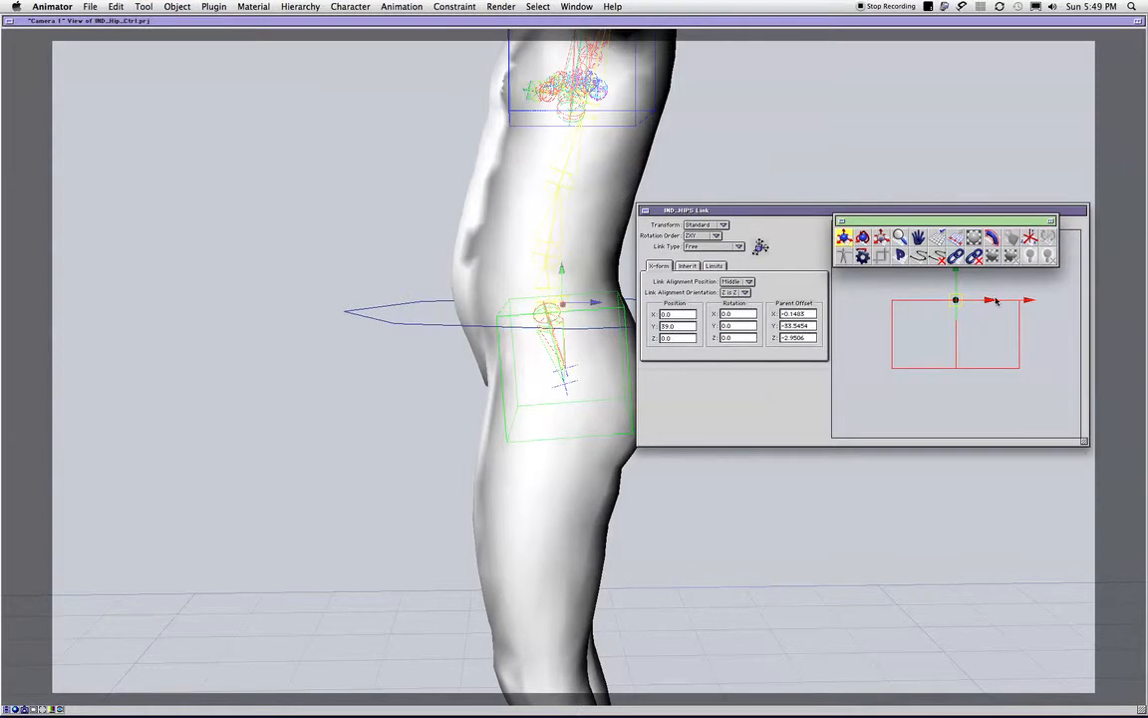
left_click_drag(874, 225, 868, 325)
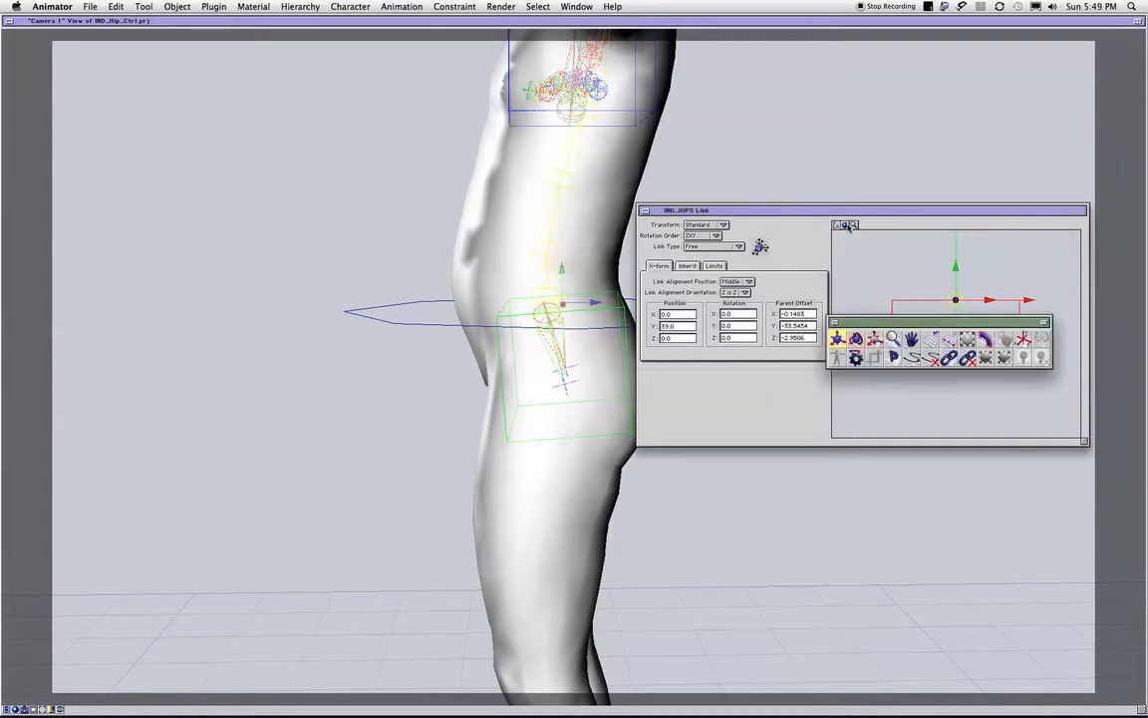
left_click(837, 225)
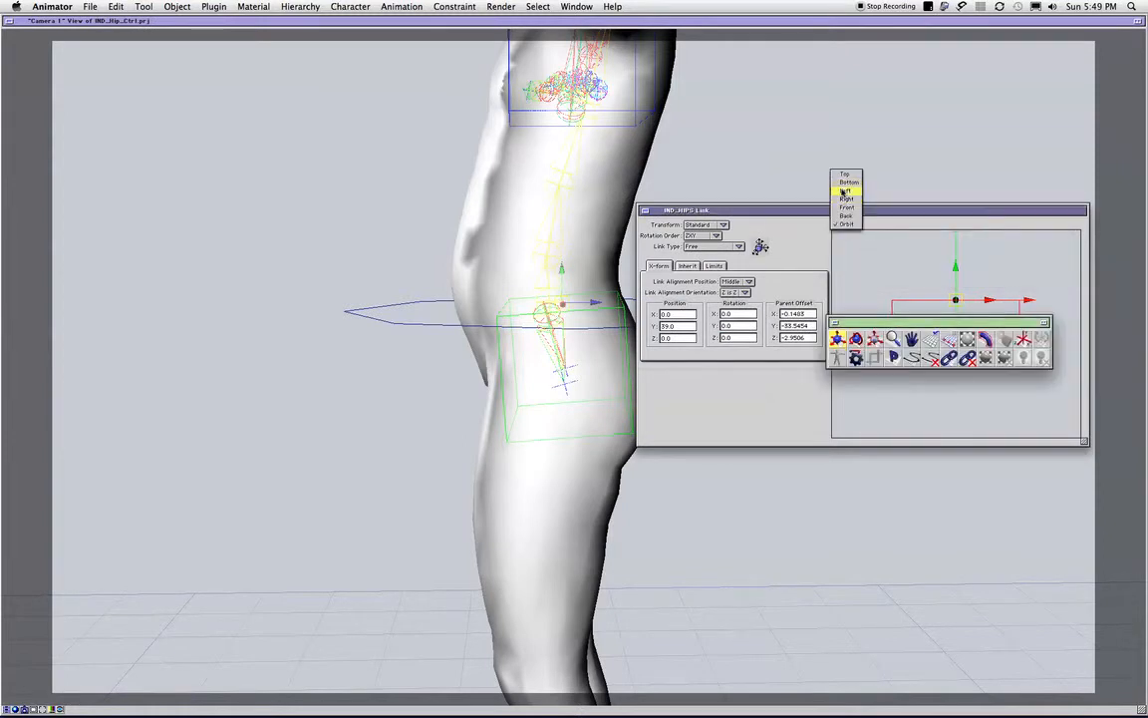
left_click(845, 190)
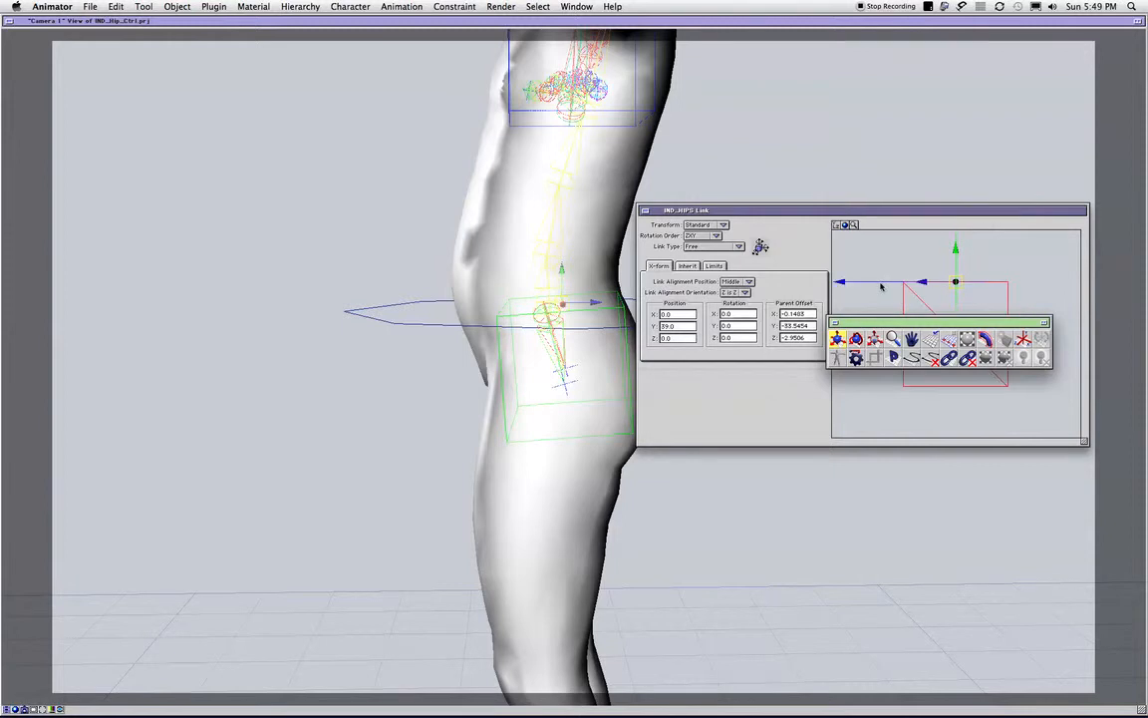
left_click(842, 226)
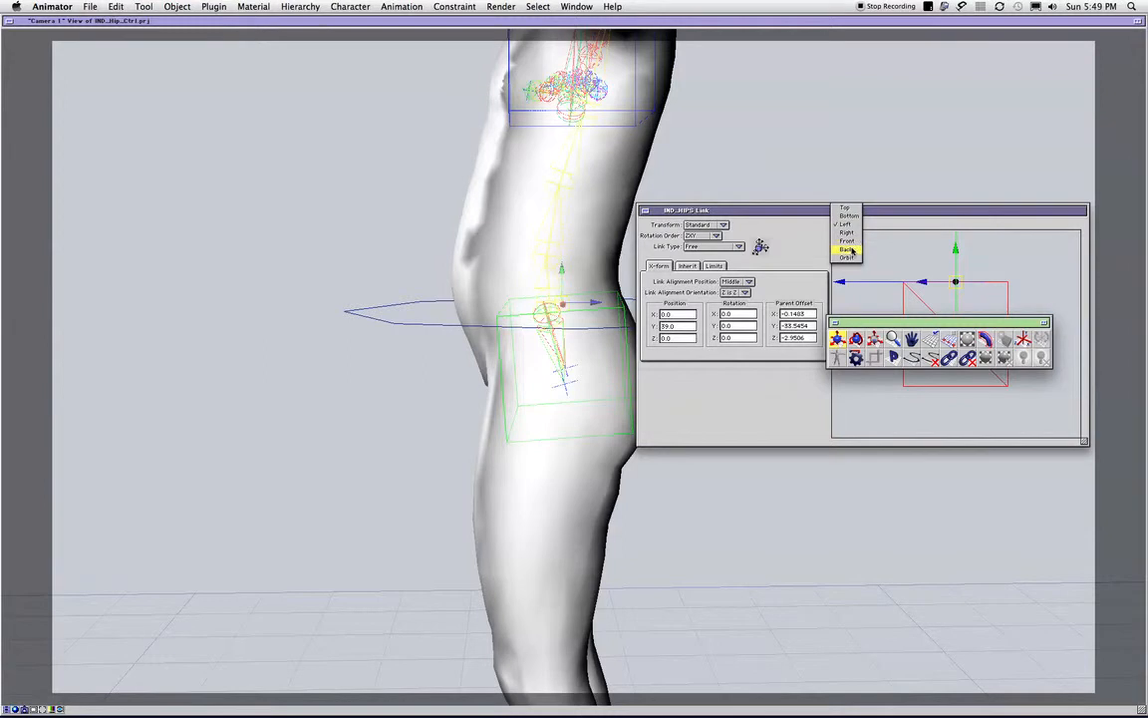
left_click(846, 234)
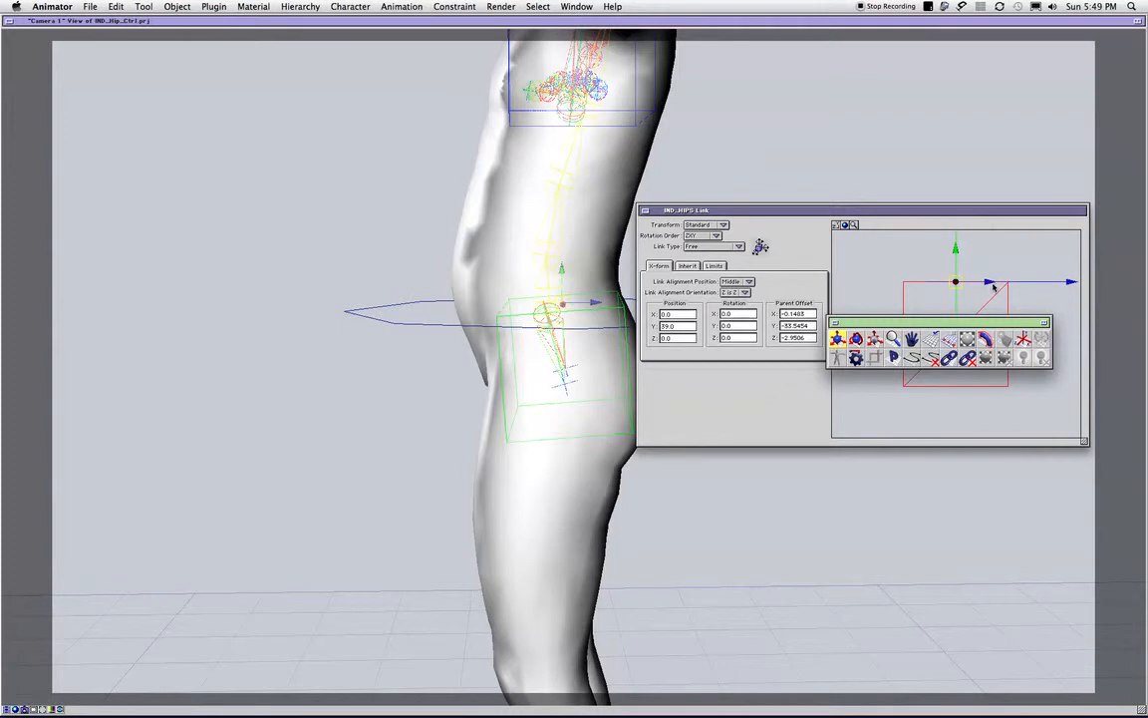
- Move the IND_HIPS link pivot onto the hip joint at Y 34.4 and Z -10.7, and close the Link Editor
left_click_drag(994, 288, 985, 283)
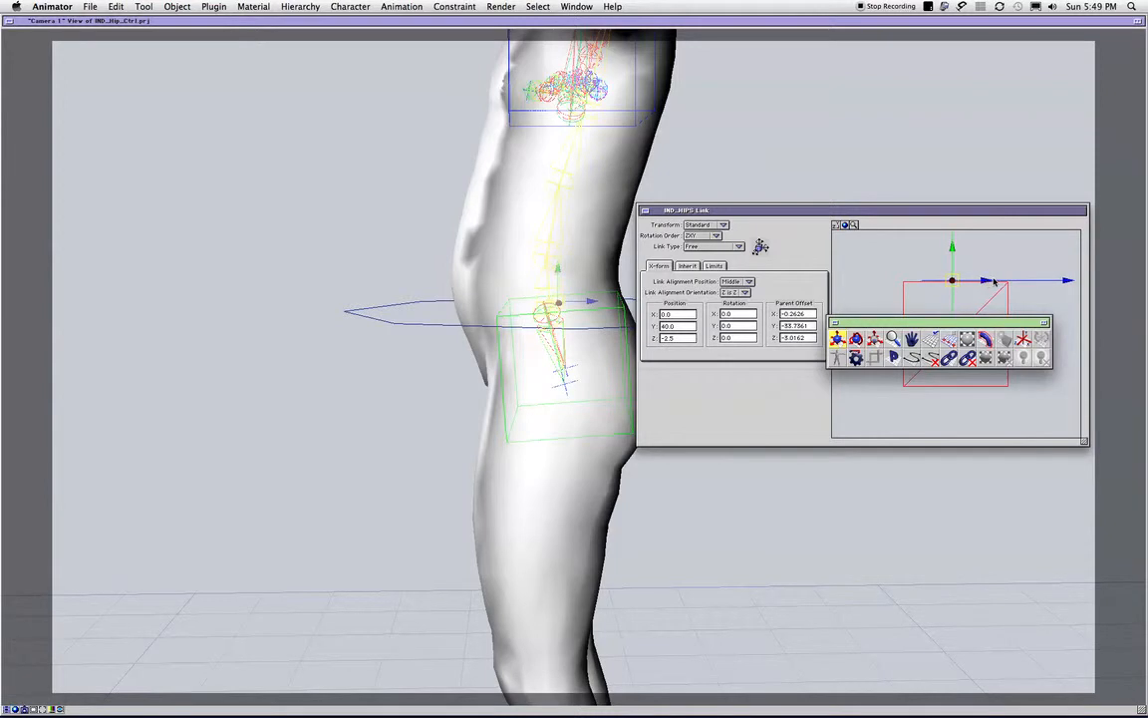
key("super+z")
left_click_drag(984, 284, 982, 286)
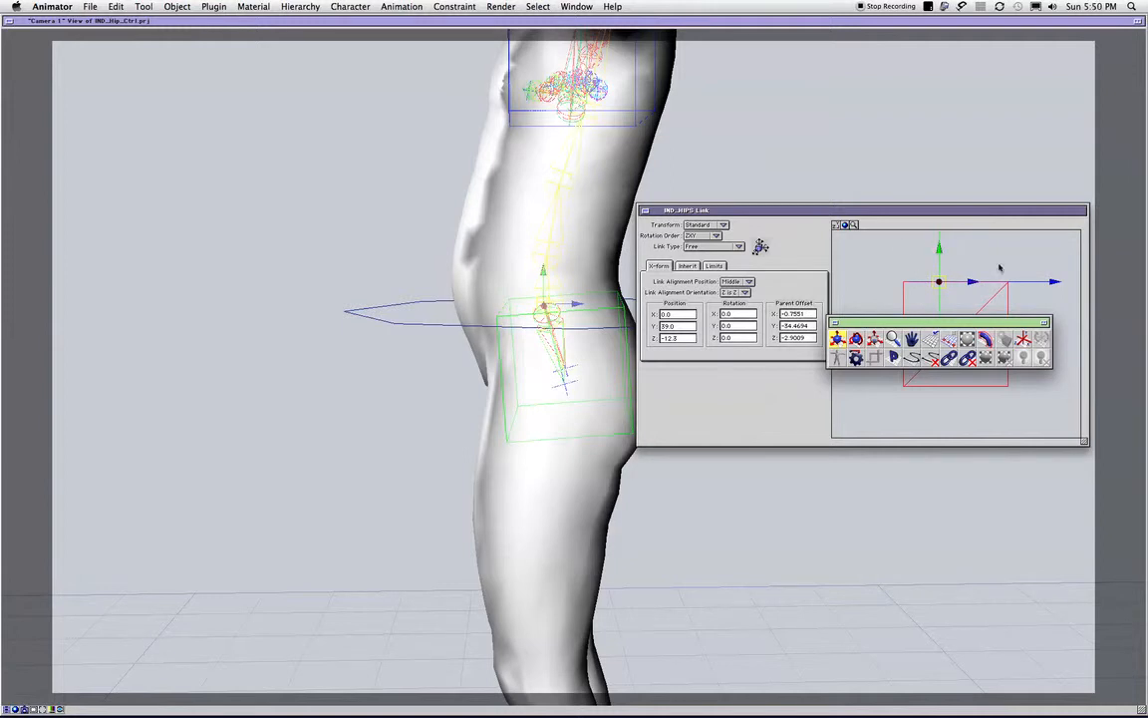
left_click_drag(938, 250, 976, 289)
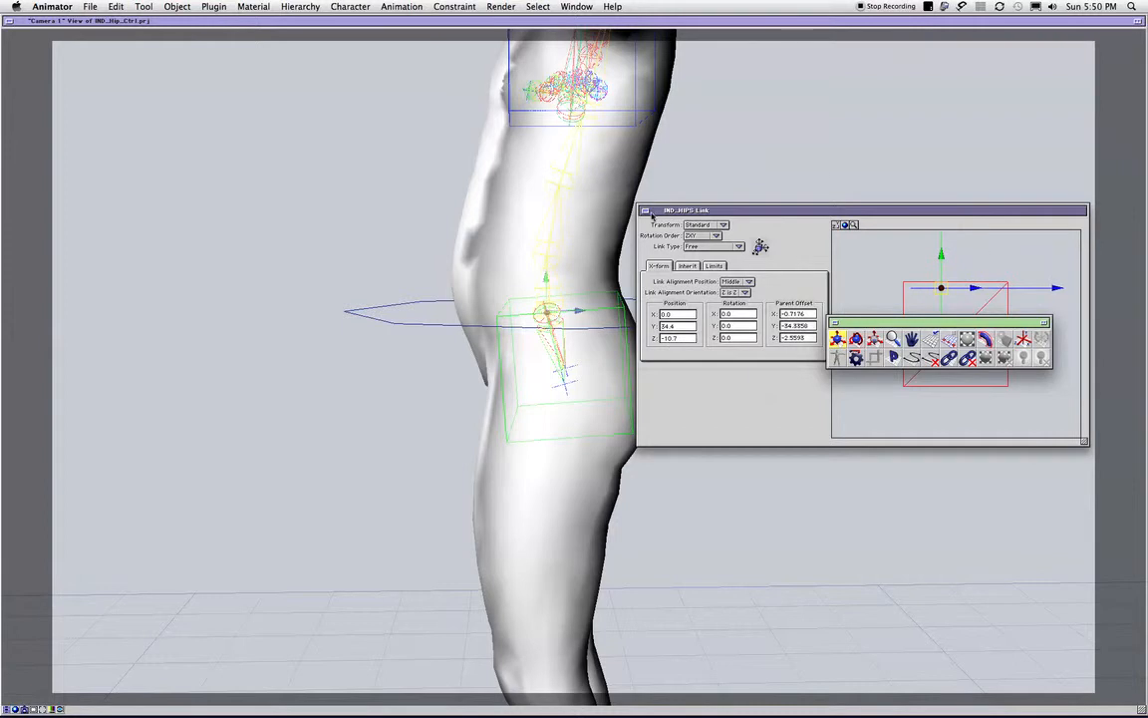
left_click(649, 211)
middle_click_drag(557, 351, 1062, 318)
middle_click_drag(813, 463, 617, 440)
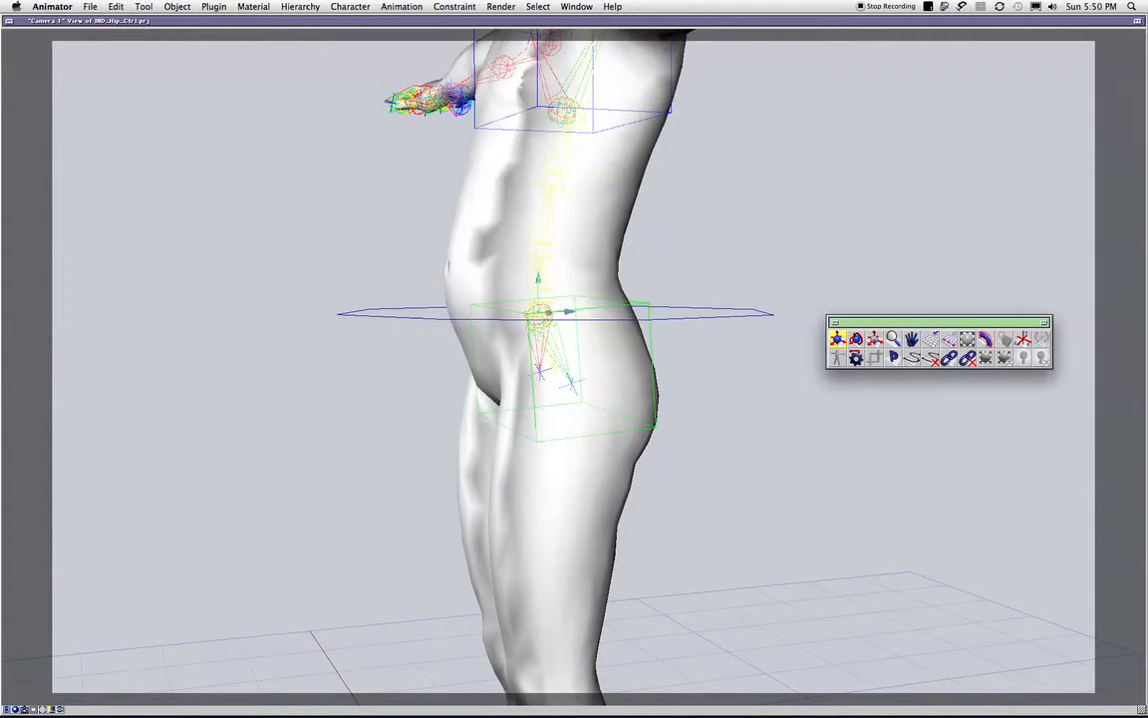
- Set the Root bone's link type to Free in the Link Editor and close its link and info windows
key("super+grave")
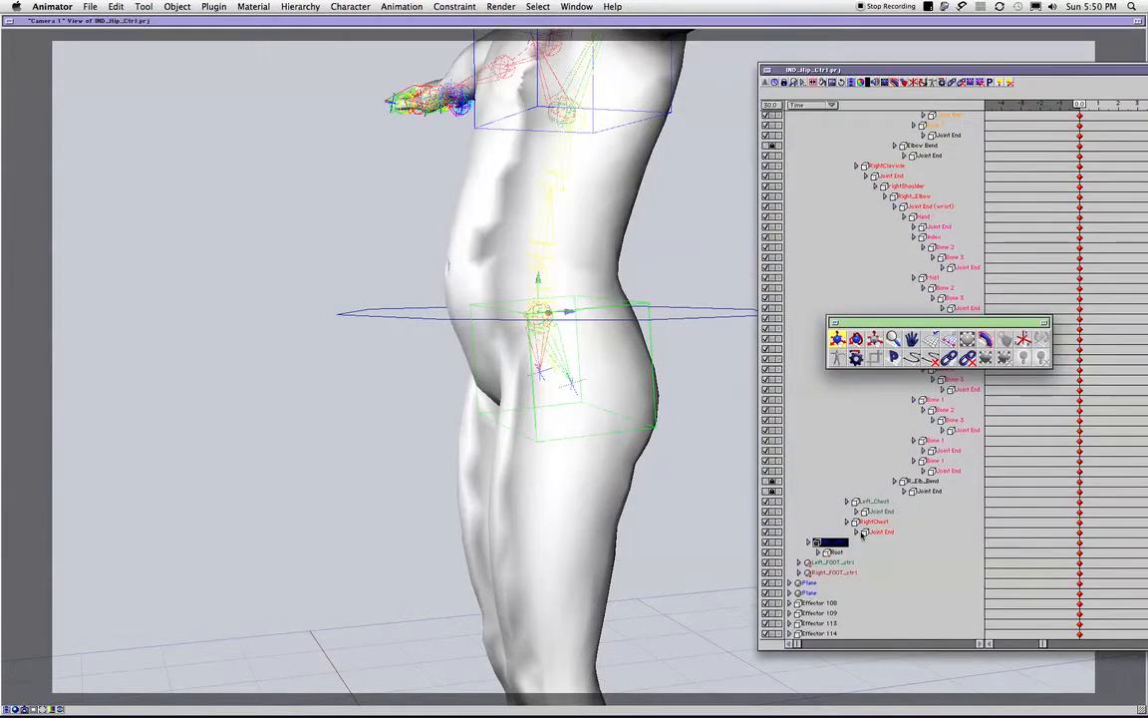
left_click(835, 554)
double_click(835, 553)
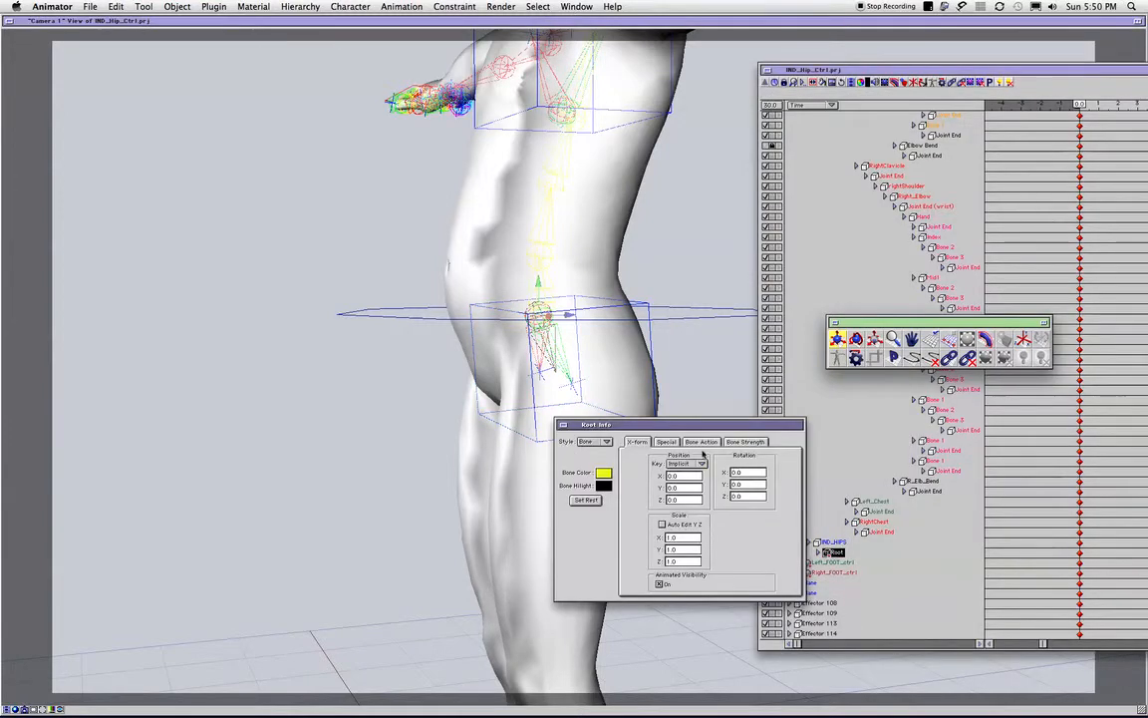
left_click(1019, 337)
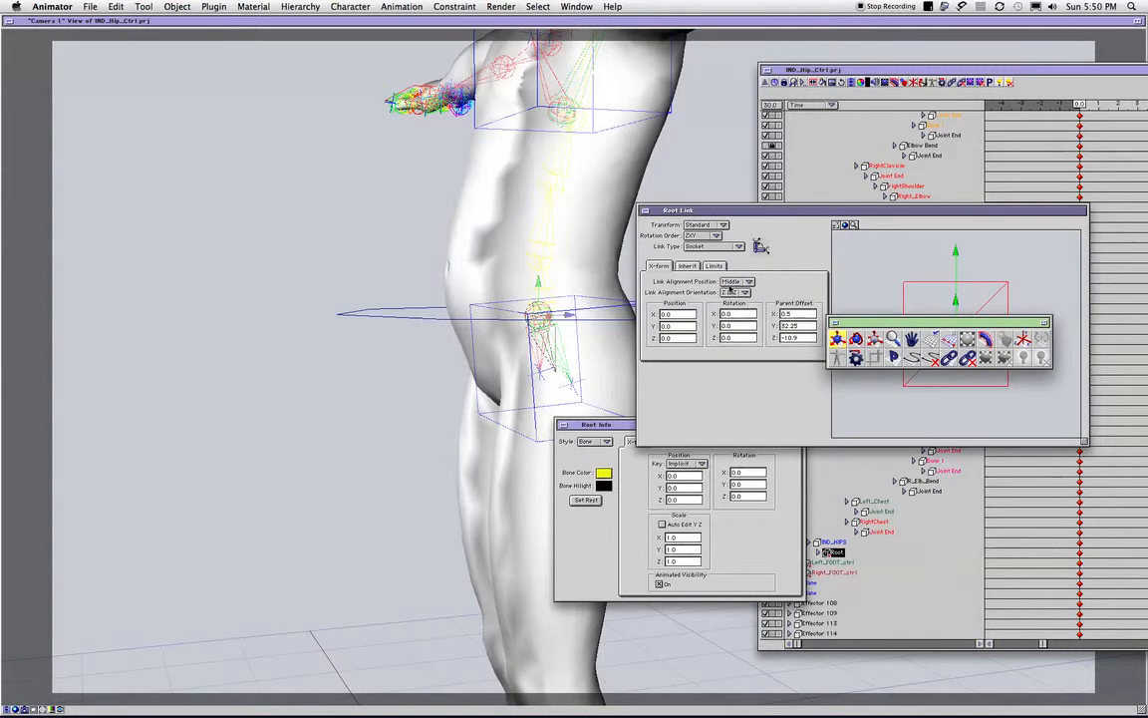
left_click(713, 246)
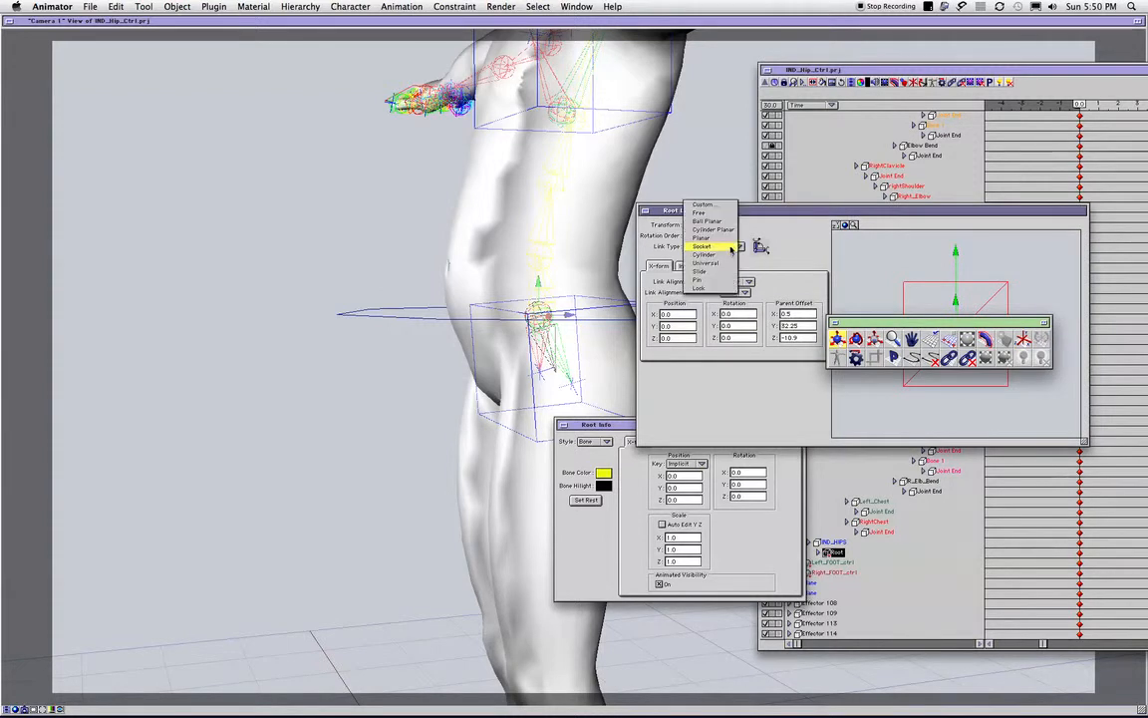
left_click(712, 213)
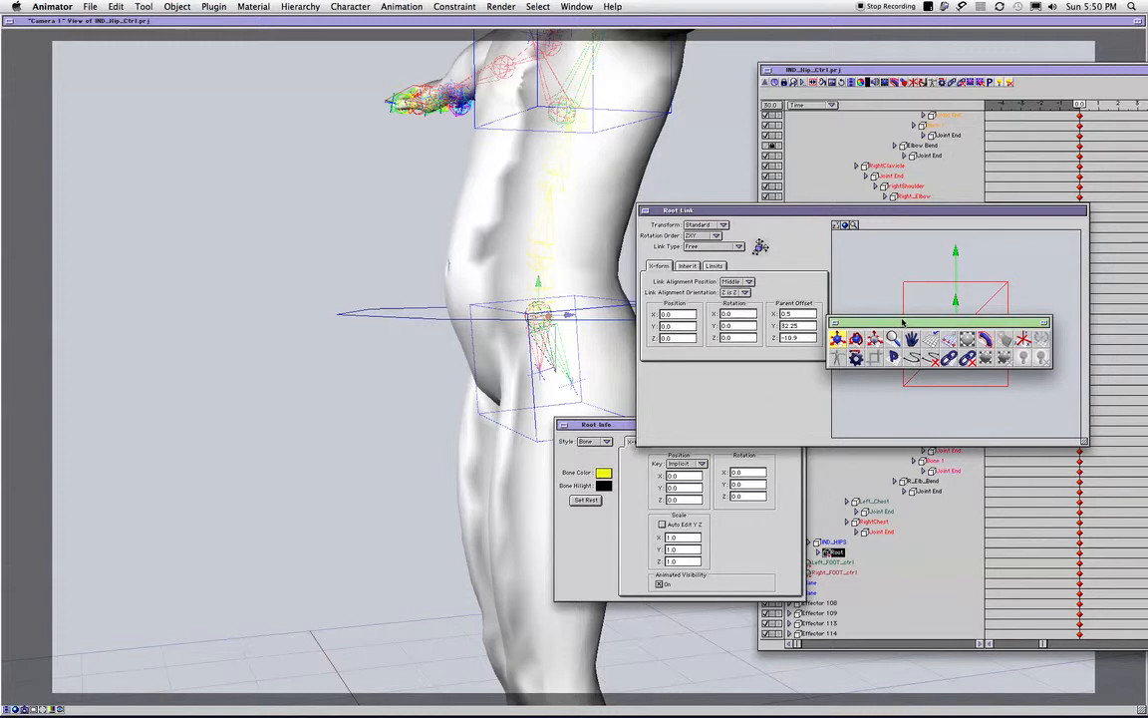
left_click_drag(929, 401, 930, 410)
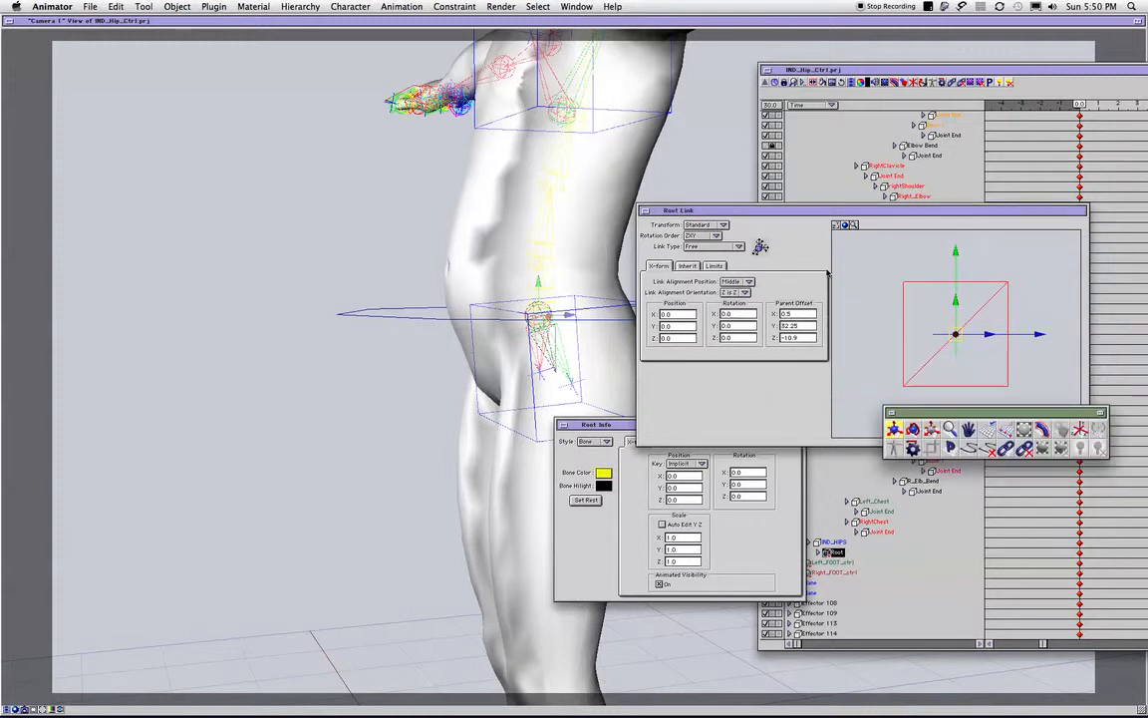
left_click(645, 211)
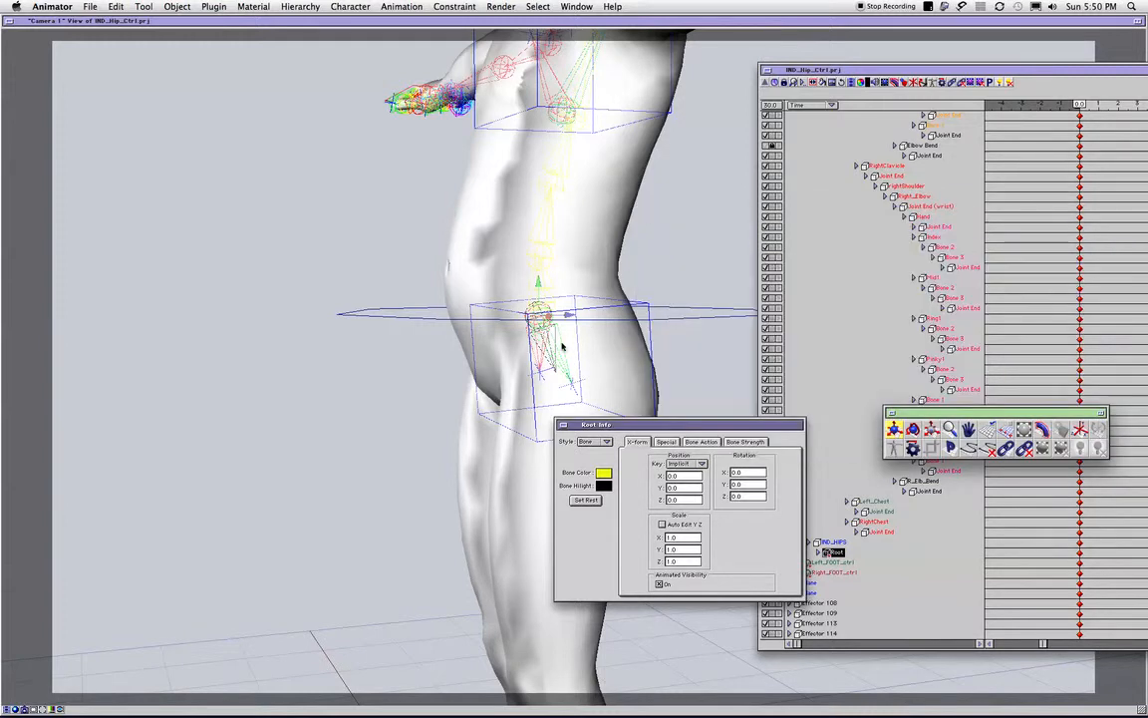
left_click(563, 426)
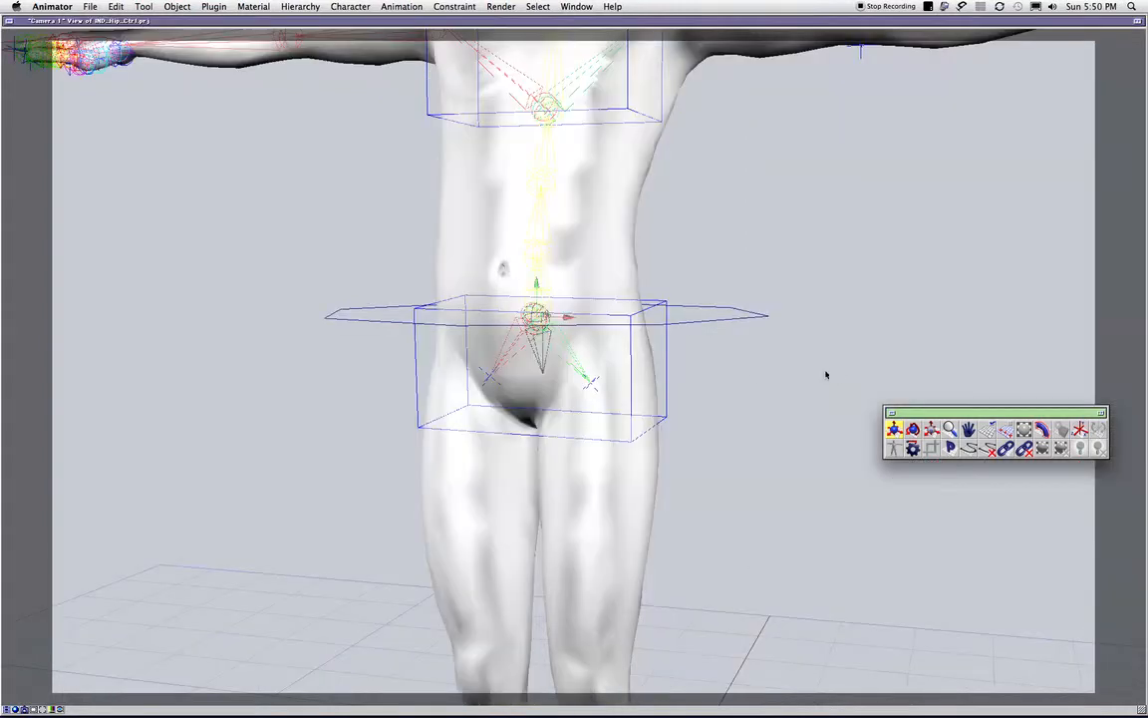
- Test-rotate the IND_HIPS control box around the hip joint from the front and the side
middle_click_drag(750, 378, 738, 371)
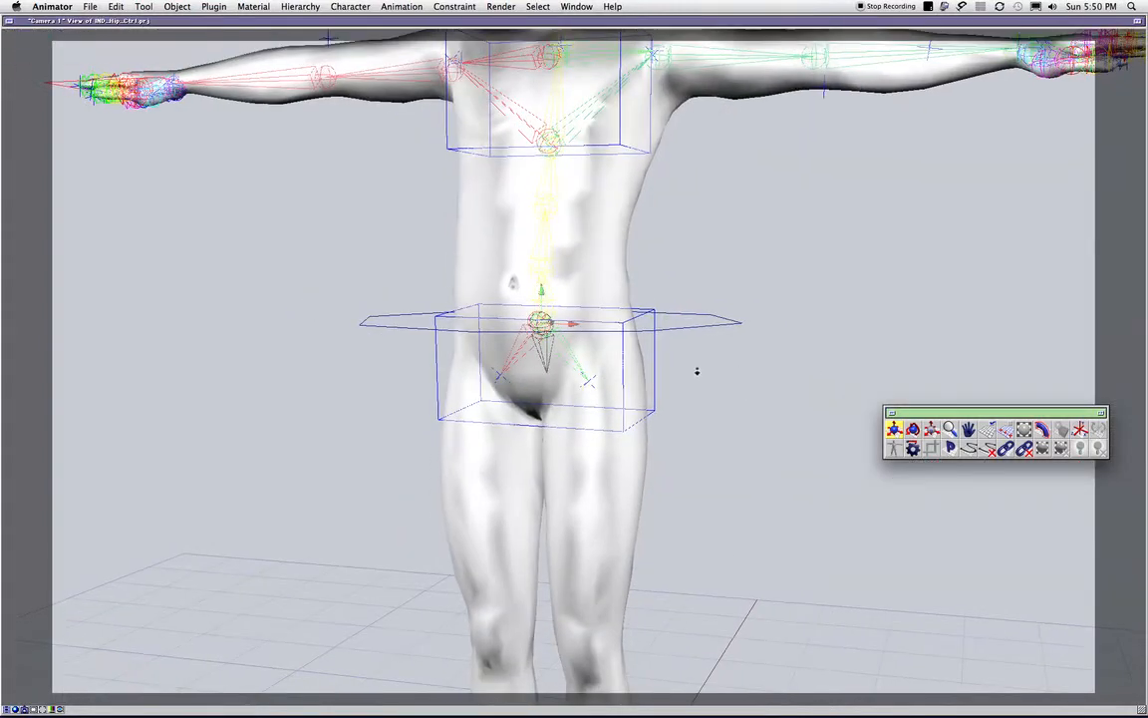
left_click(623, 350)
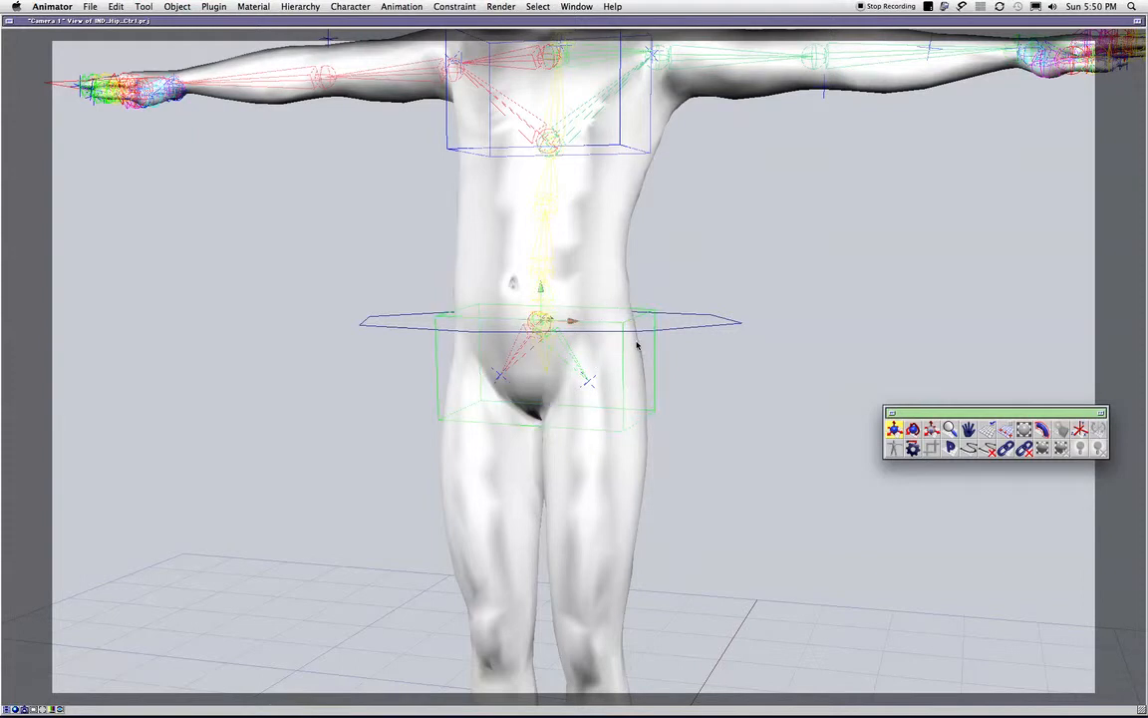
key("r")
left_click_drag(562, 315, 546, 340)
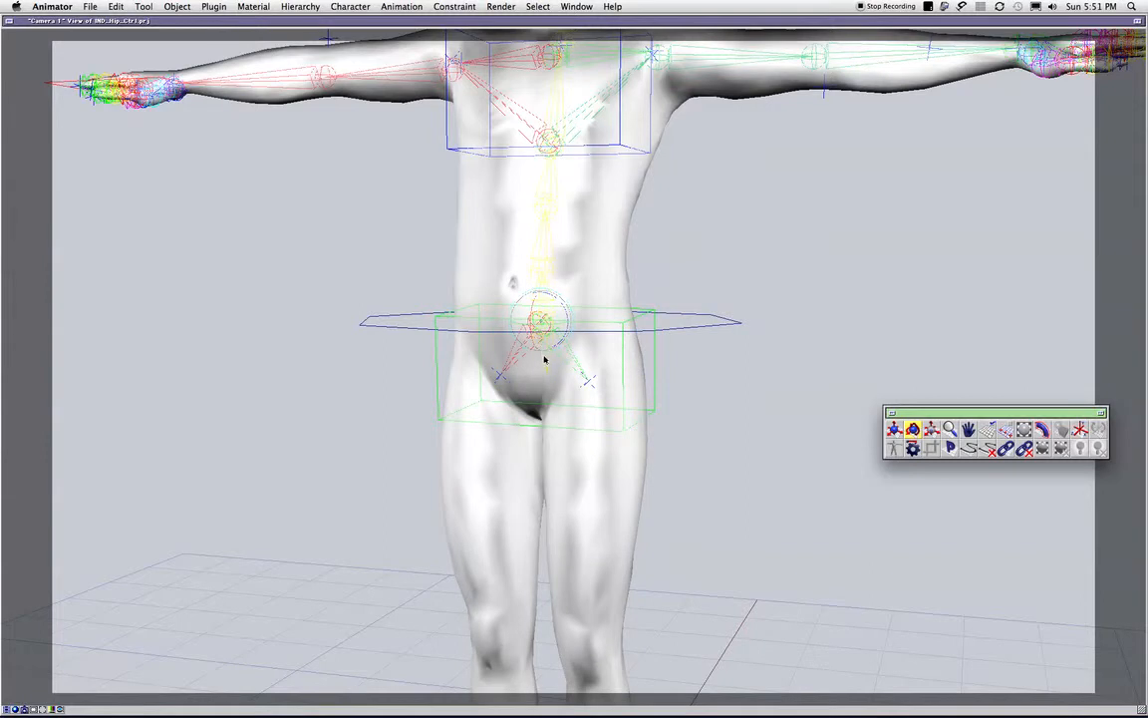
left_click_drag(815, 340, 429, 371)
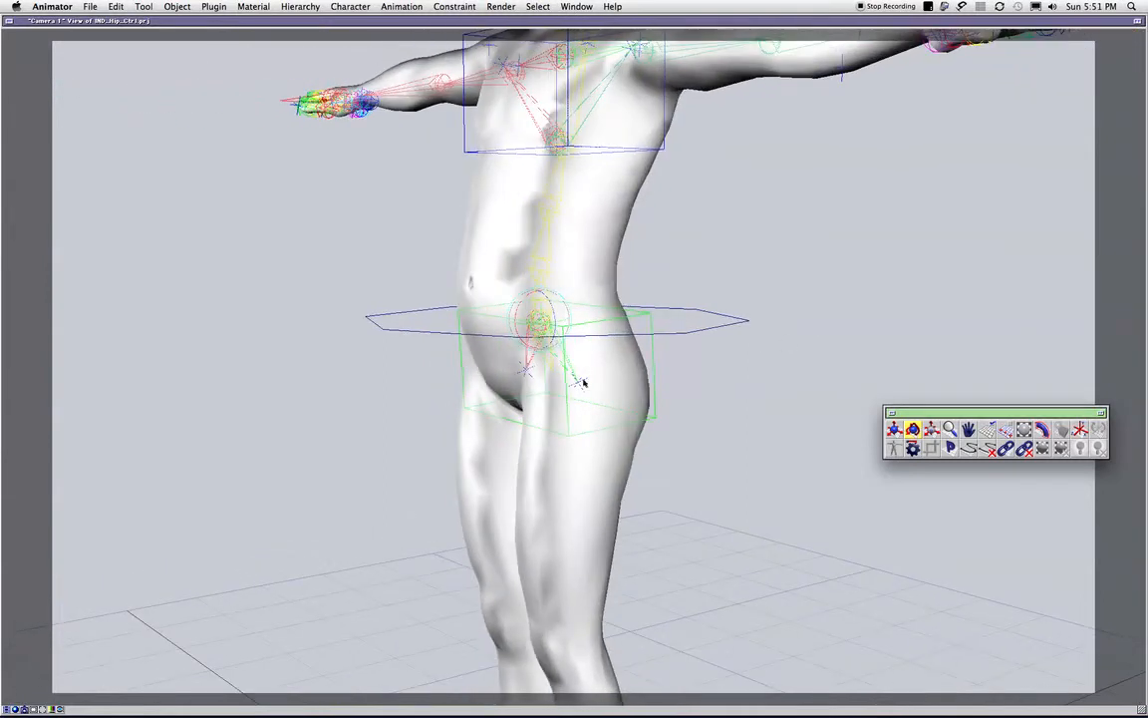
left_click_drag(521, 310, 551, 323)
left_click_drag(627, 337, 615, 355)
left_click_drag(749, 363, 479, 329)
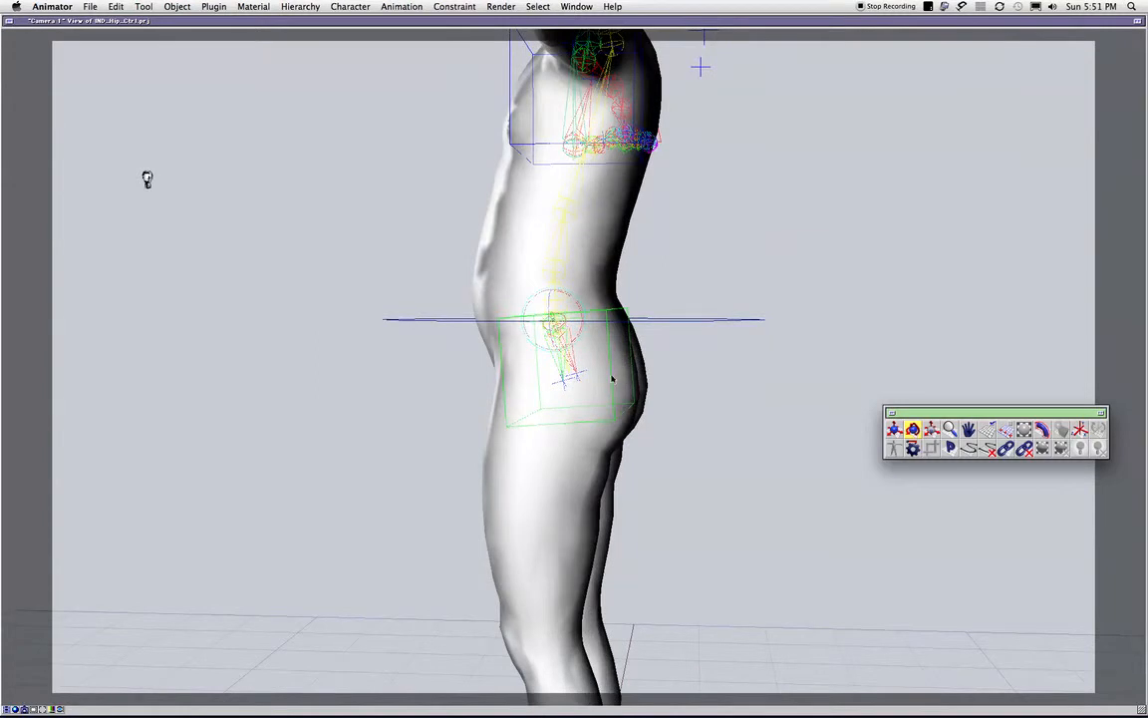
- Reset the IND_HIPS rotation to 0 on the X, Y and Z axes
double_click(612, 379)
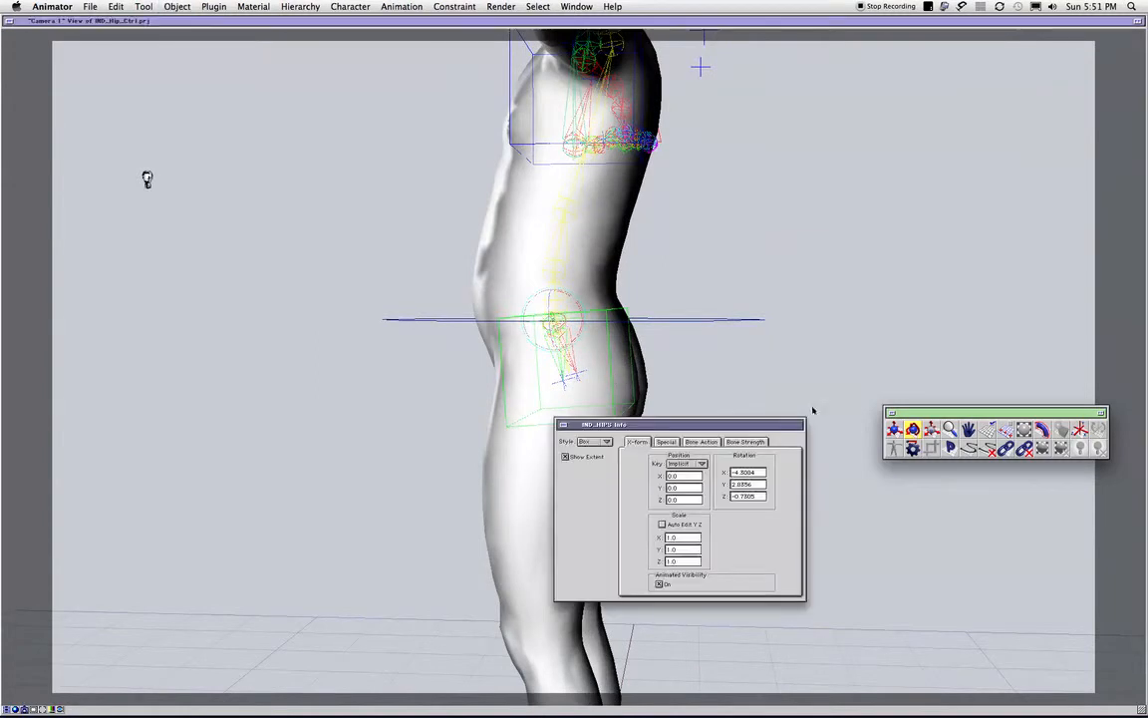
double_click(749, 472)
type("0")
key("Tab")
type("0")
key("Tab")
type("0")
left_click_drag(602, 402, 678, 367)
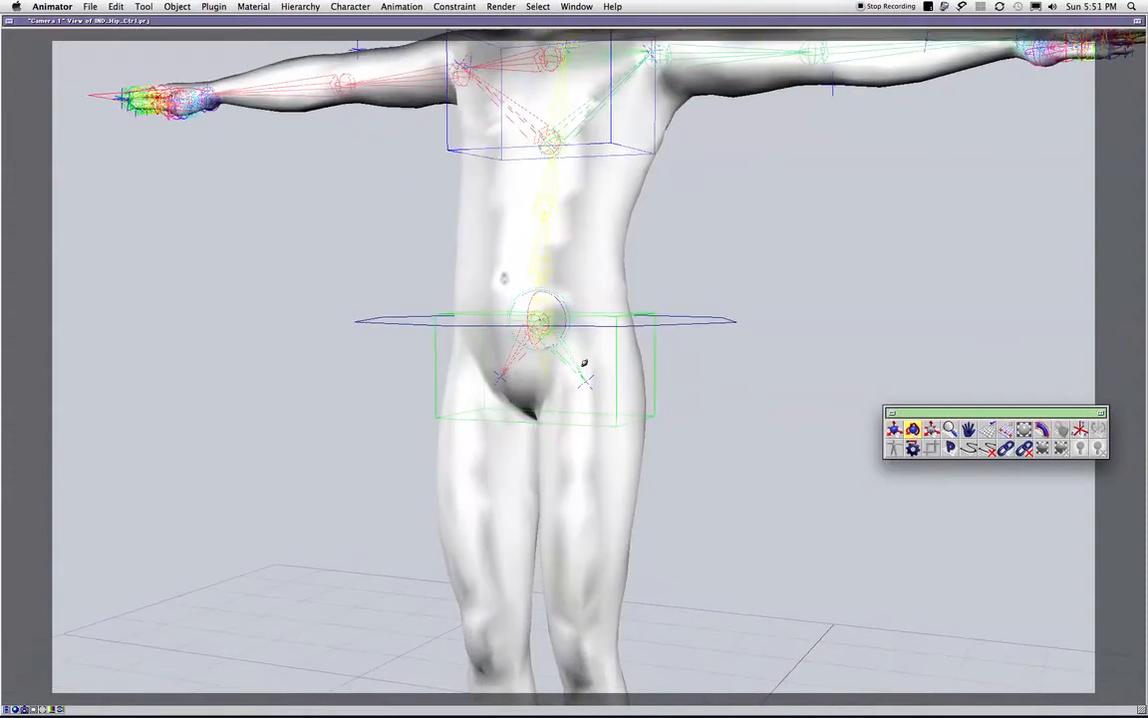
- Examine the link type of IND_HIPS in the Link Editor, closing the link and info windows without changes
key("super+grave")
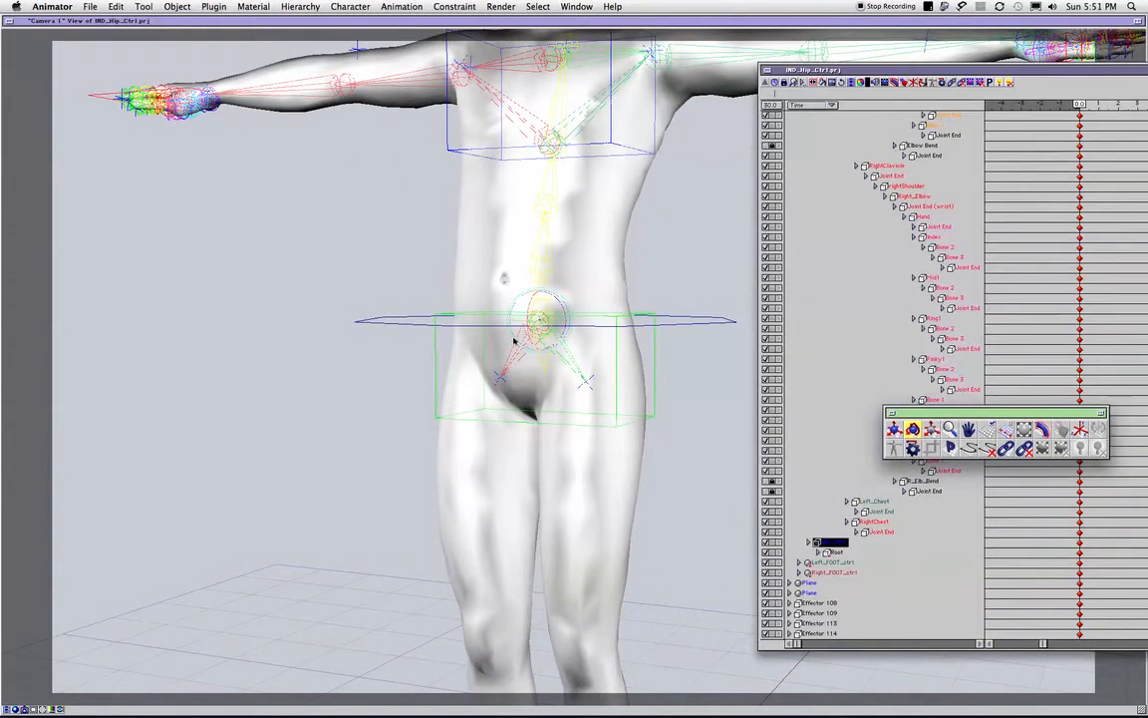
left_click(853, 559)
double_click(836, 545)
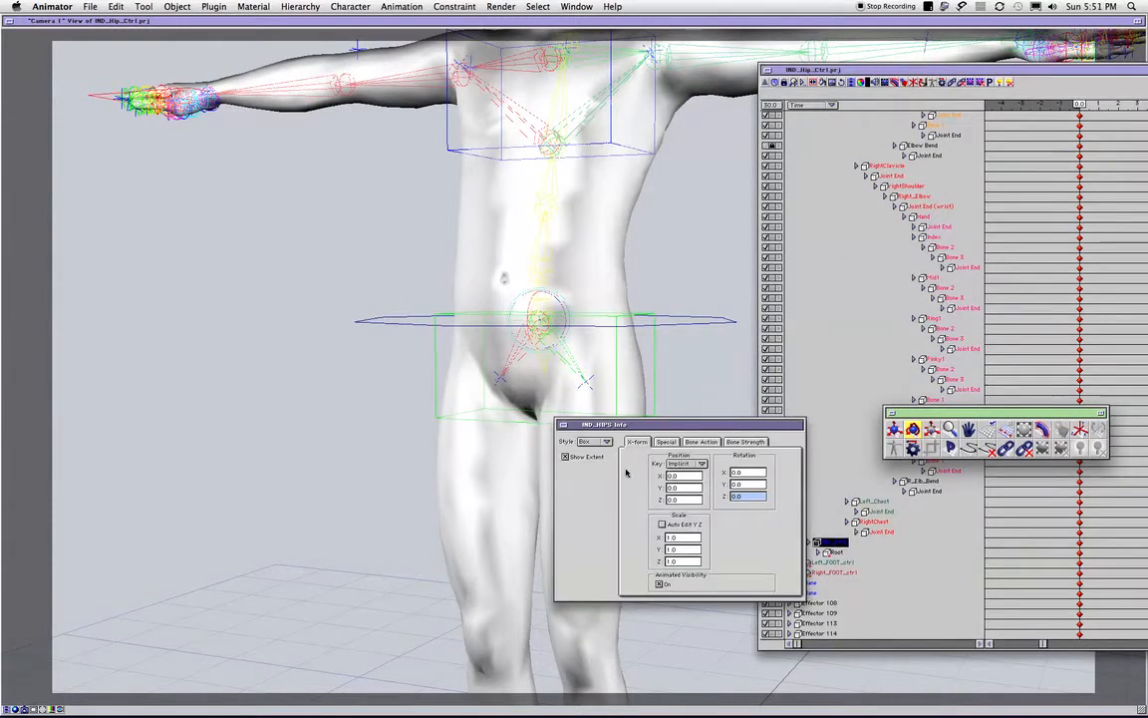
left_click(1007, 449)
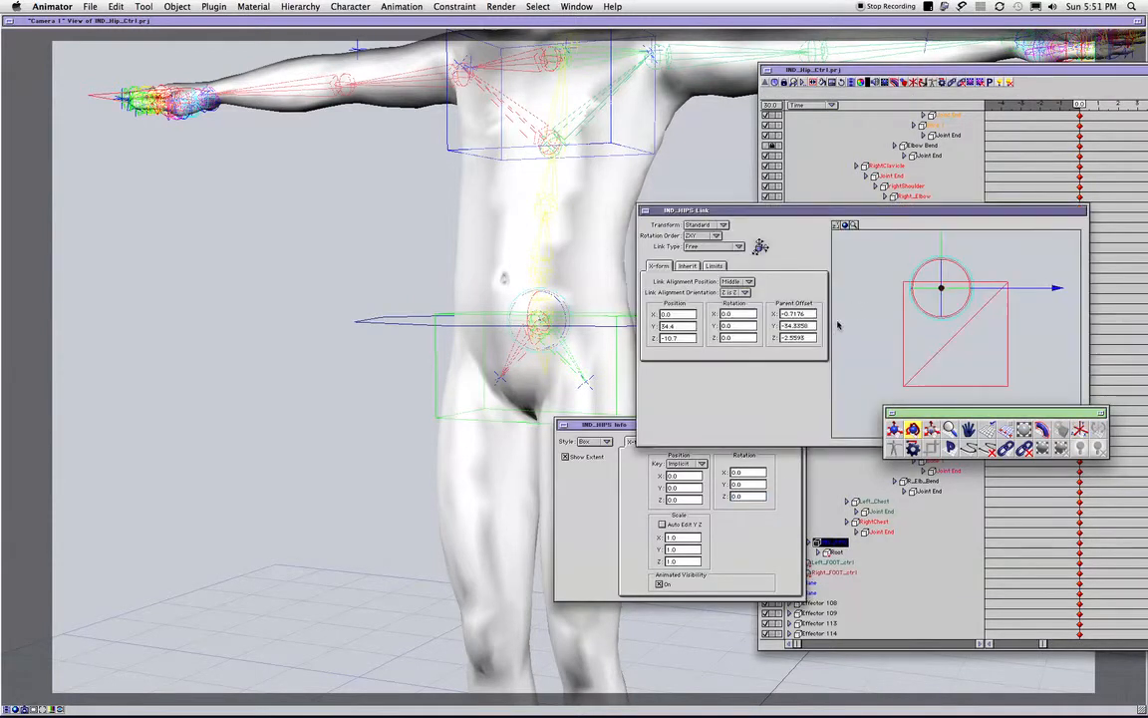
left_click(704, 246)
left_click(644, 210)
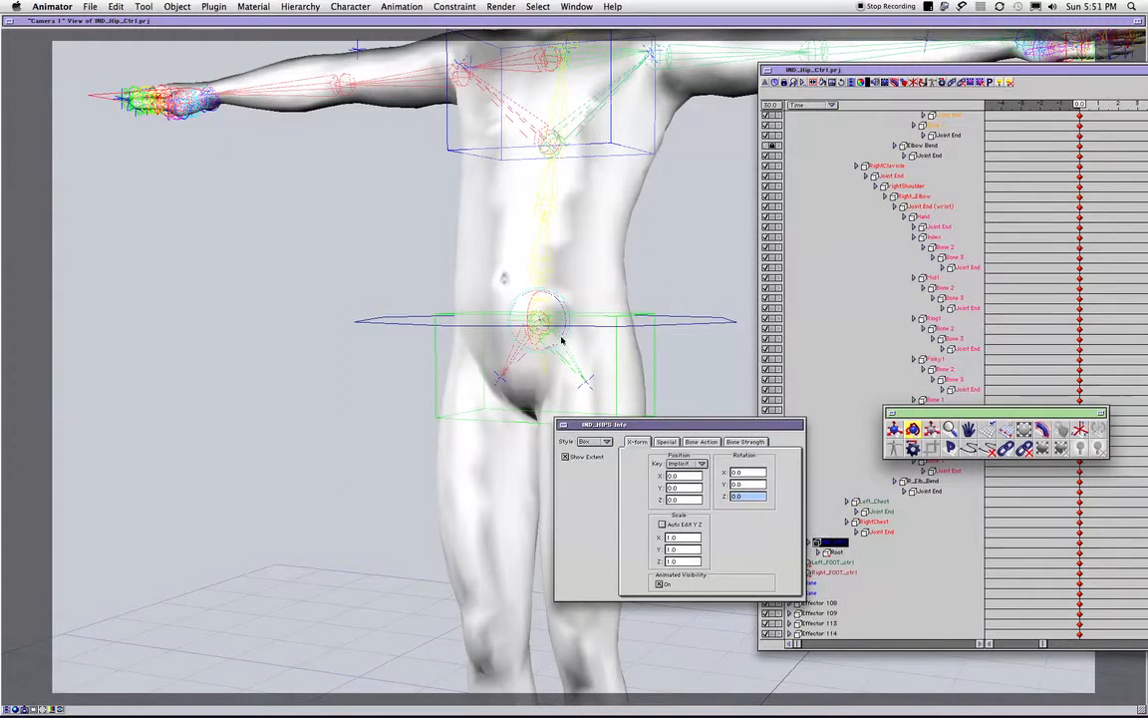
left_click(563, 425)
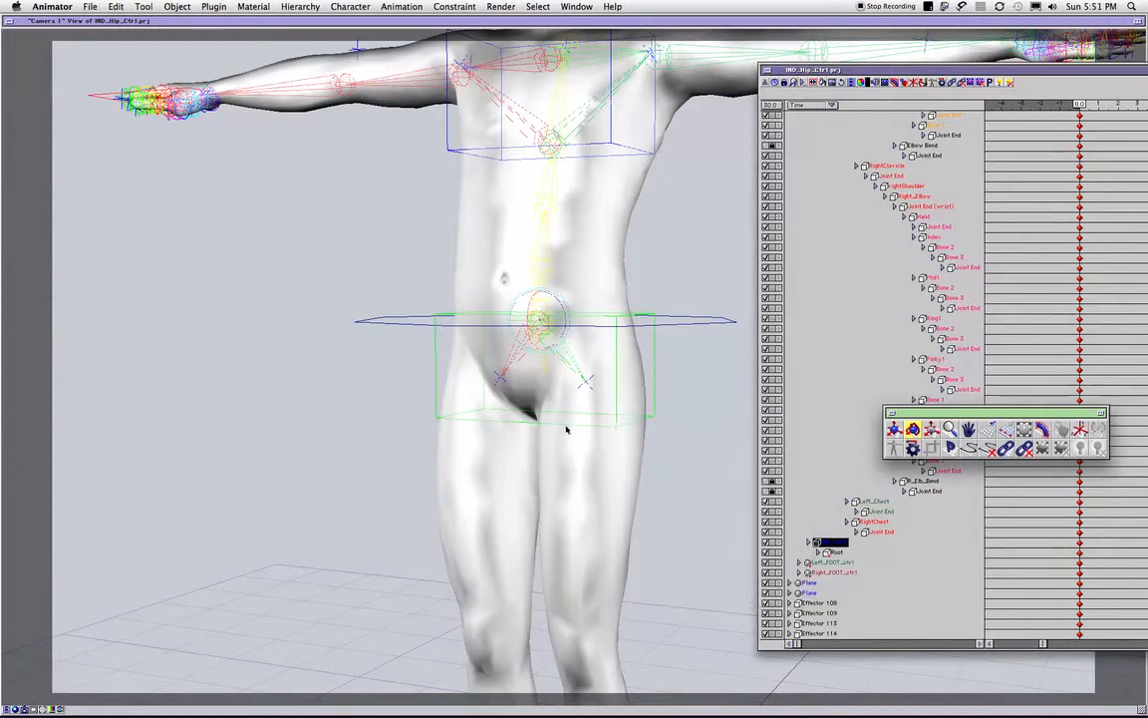
- Try moving the IND_HIPS control box away from the hip joint, and undo the move
left_click(542, 322)
left_click_drag(541, 322, 582, 337)
key("super+z")
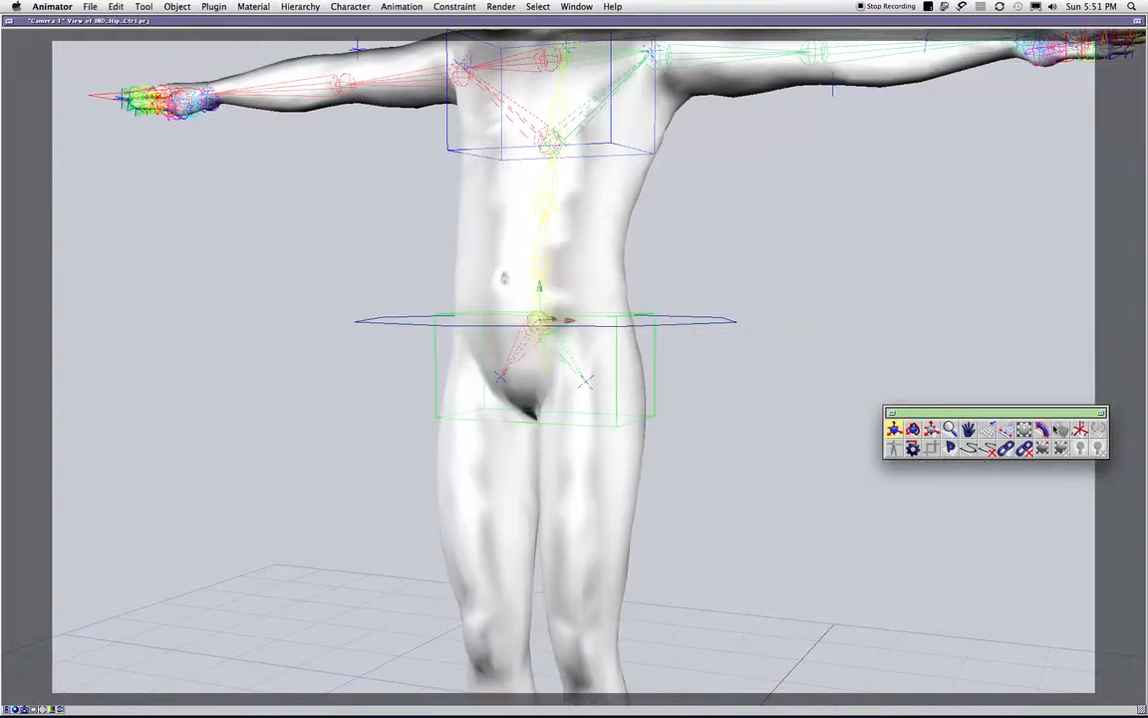
- Set the IND_HIPS link type to Socket in the Link Editor and close it
left_click(1083, 427)
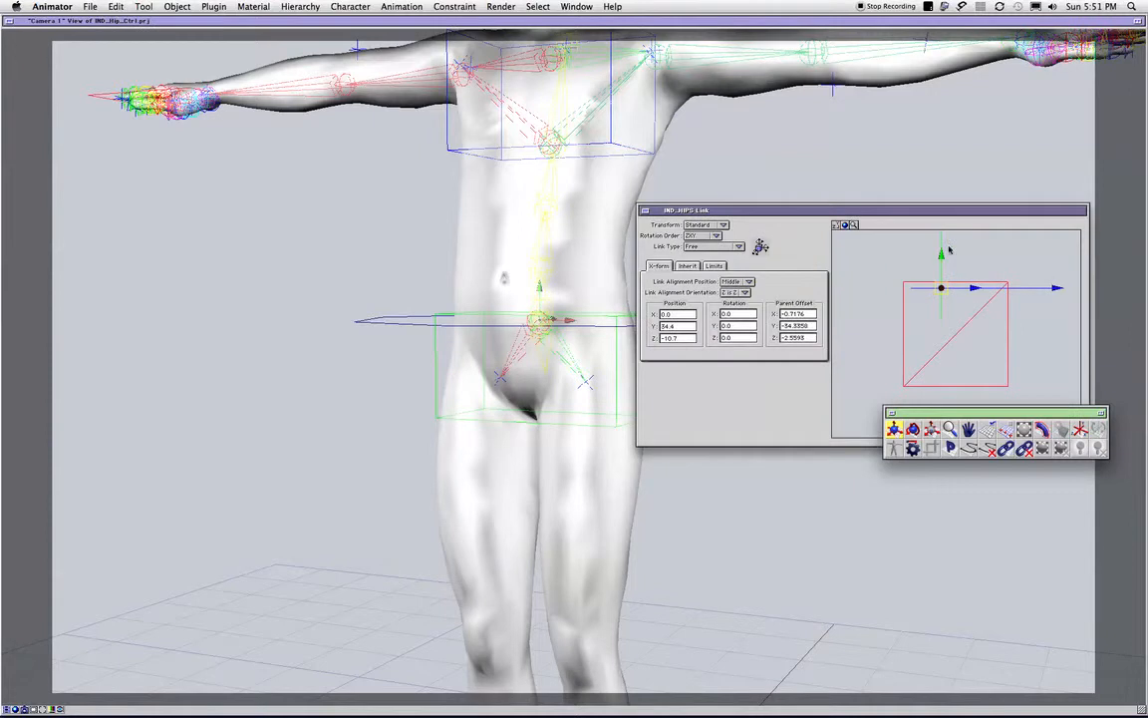
left_click(713, 246)
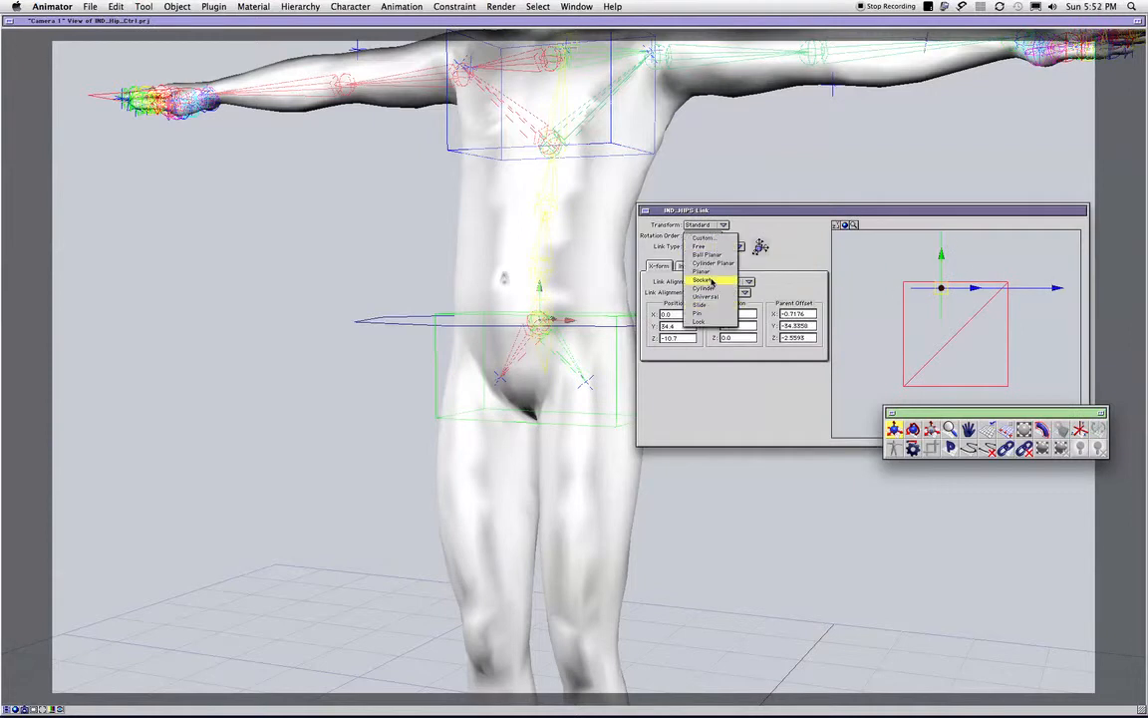
left_click(727, 263)
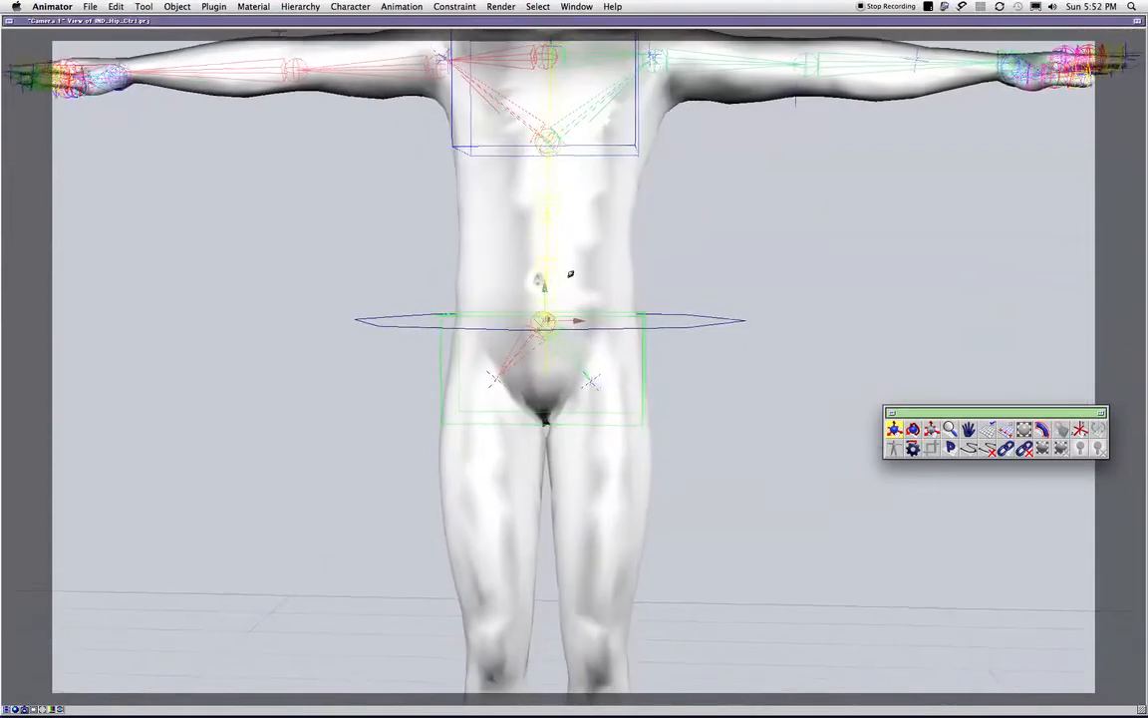
- Try moving and rotating the IND_HIPS control box, undo the rotation, and check its info window without changes
left_click_drag(557, 316, 574, 344)
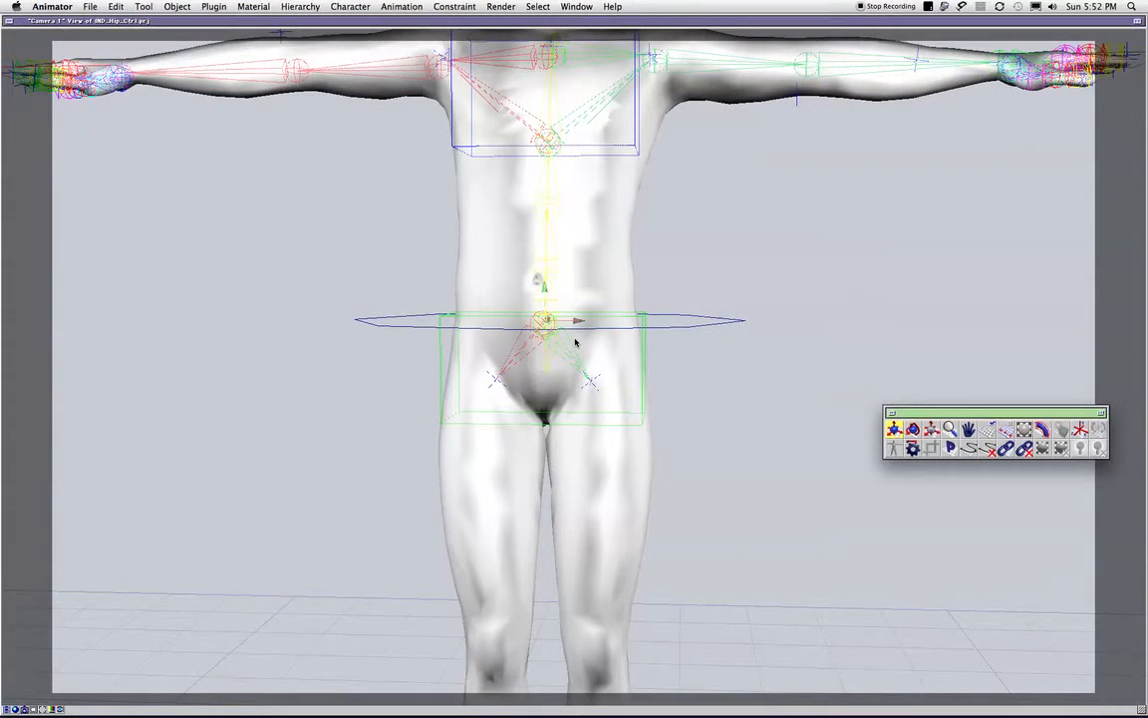
key("r")
mouse_move(564, 323)
left_mouse_down()
mouse_move(558, 332)
mouse_move(543, 310)
mouse_move(573, 317)
left_mouse_up()
key("super+z")
double_click(643, 359)
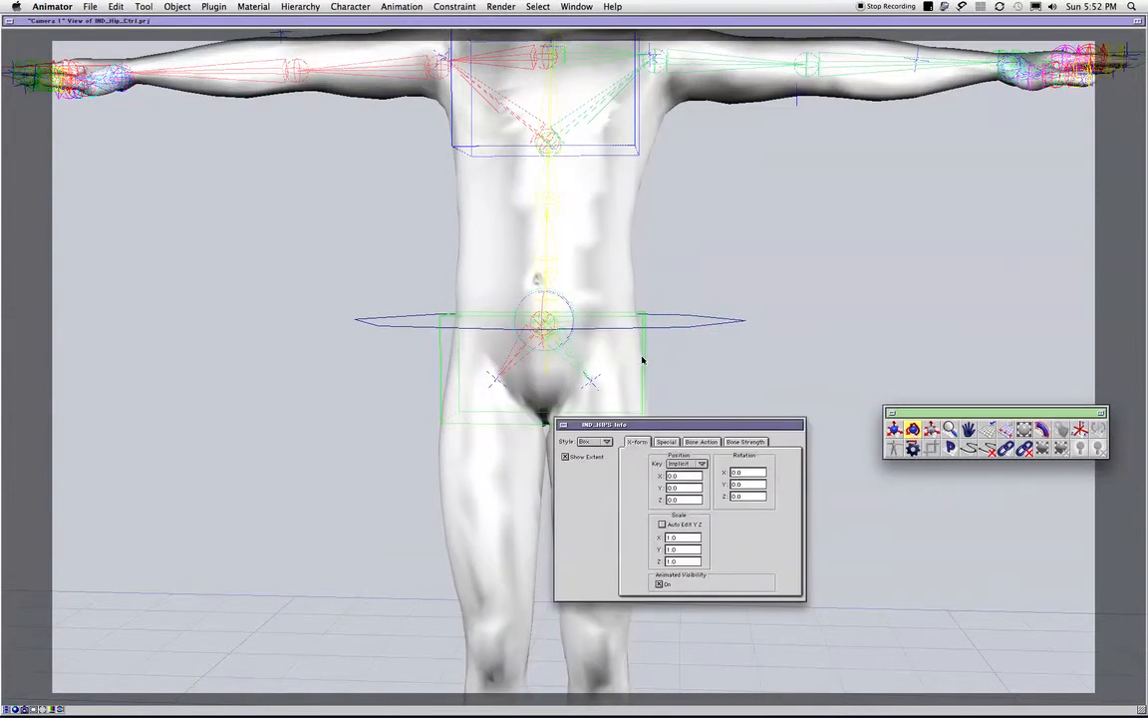
left_click(564, 425)
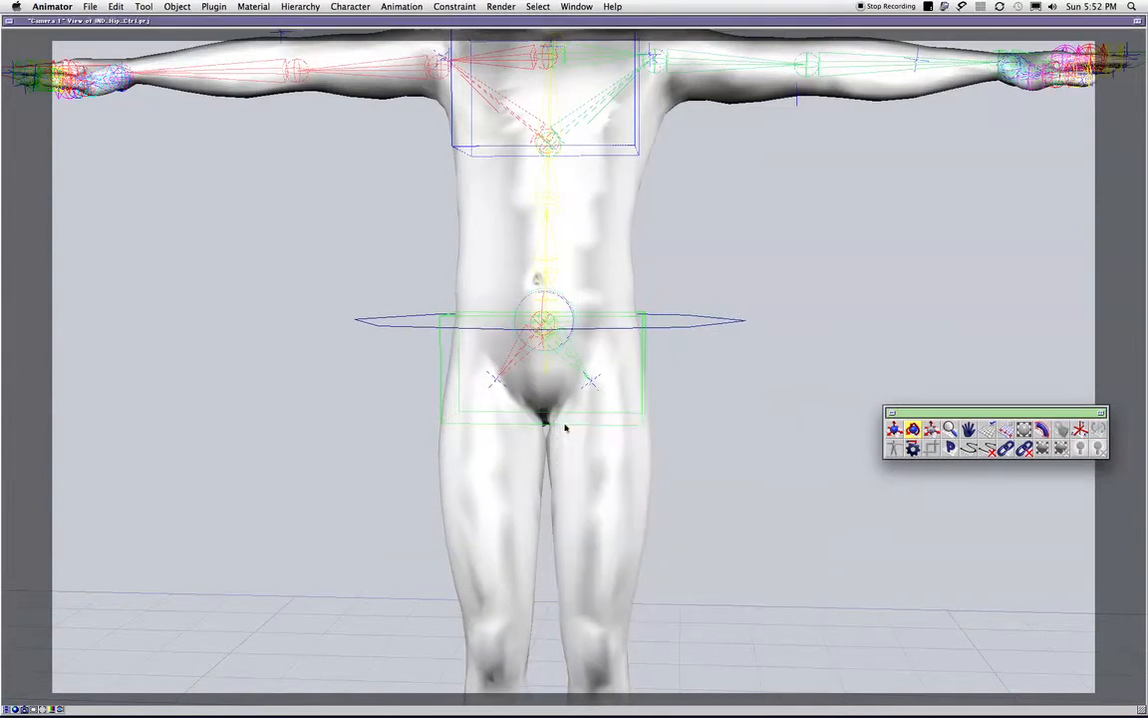
- Test the IND_HIPS control box with two more trial adjustments about the hip joint, undoing each one
left_click_drag(632, 391, 609, 419)
key("super+z")
left_click_drag(597, 354, 586, 378)
key("super+z")
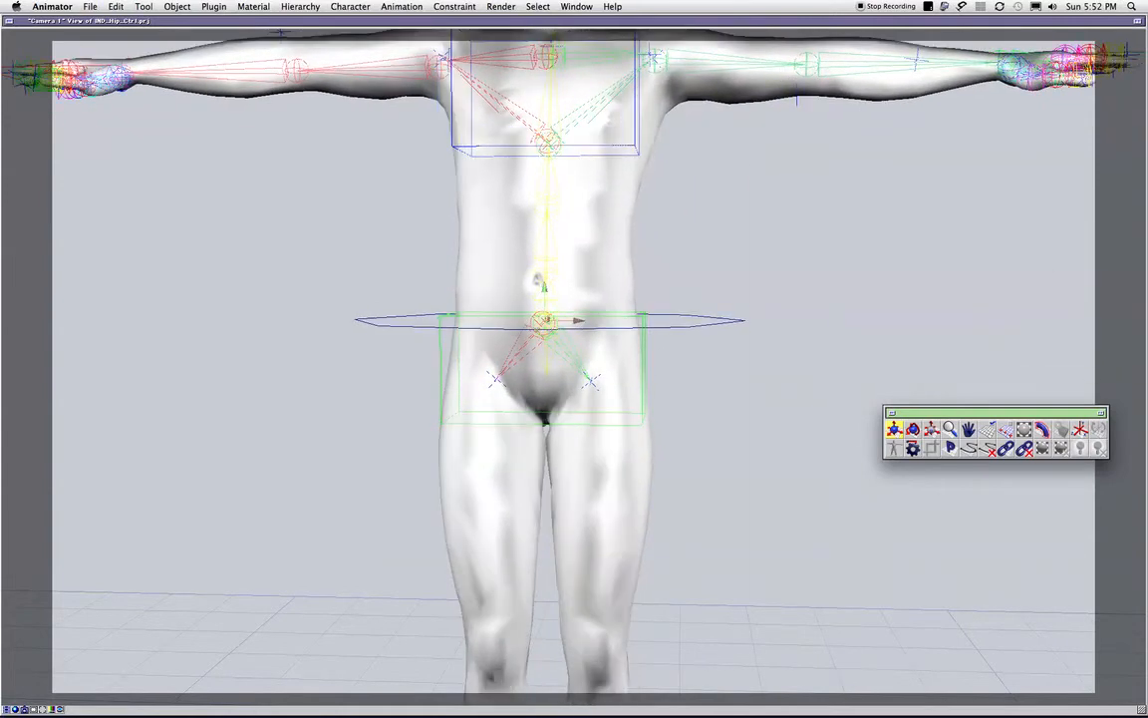
- Select the Spine 1 bone, try moving it away from the hips, and undo the move
key("super+0")
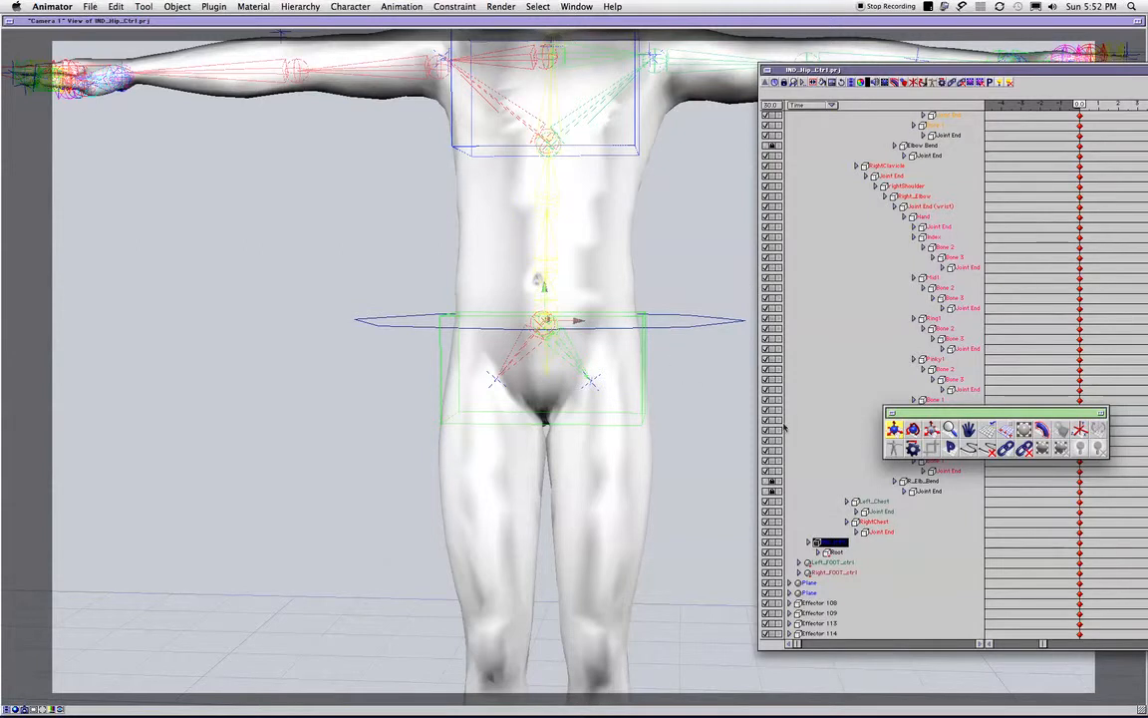
left_click_drag(902, 412, 943, 506)
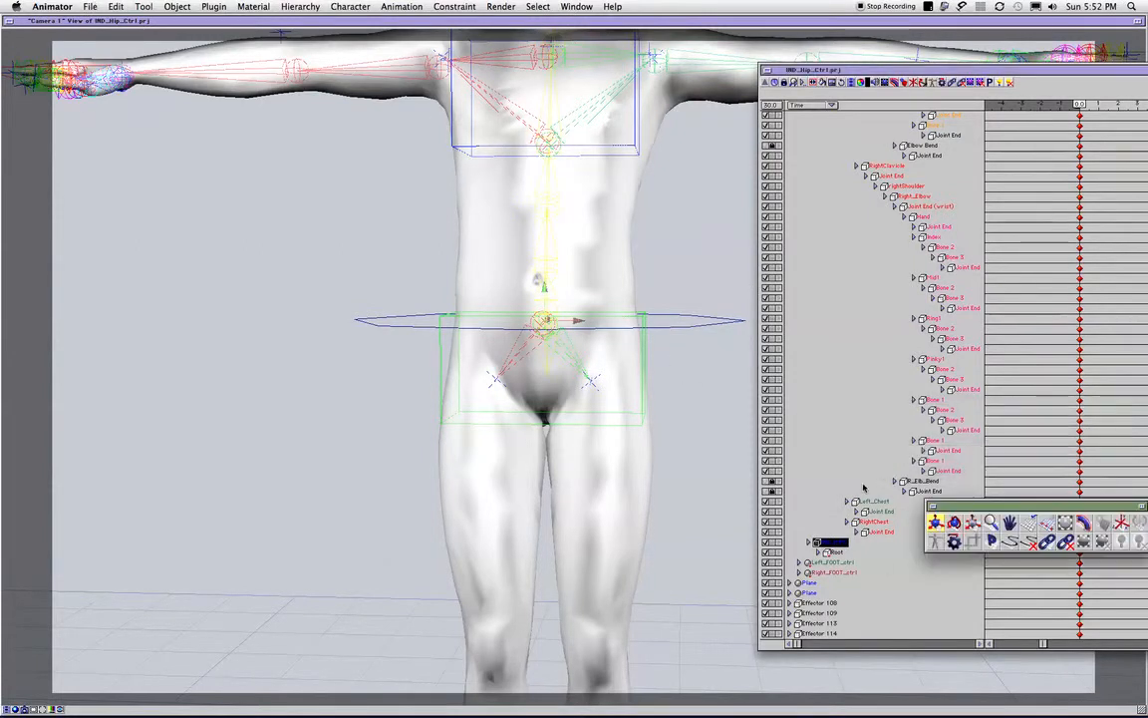
left_click(886, 559)
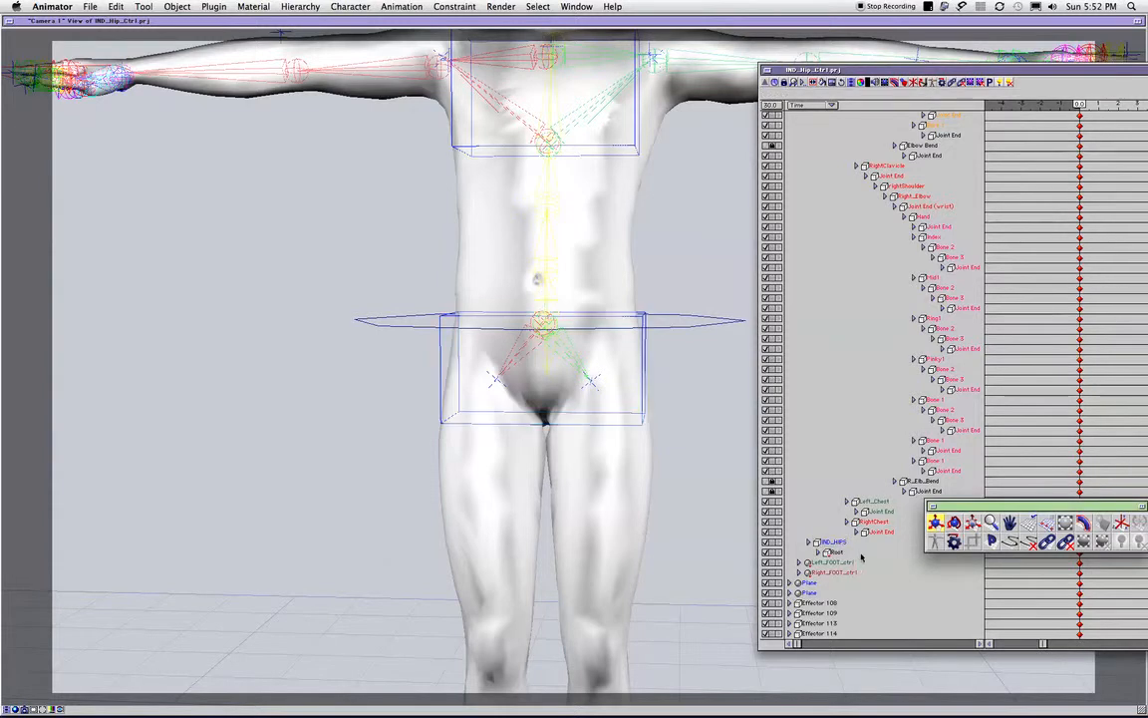
left_click(543, 286)
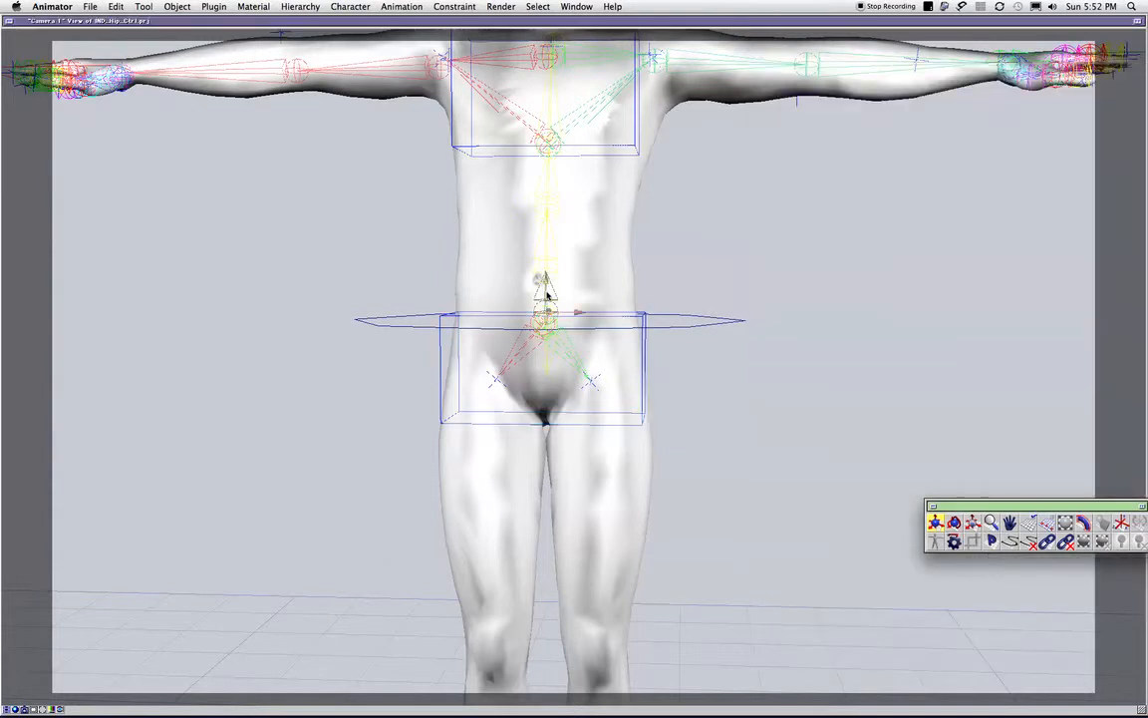
left_click_drag(549, 311, 733, 363)
key("super+z")
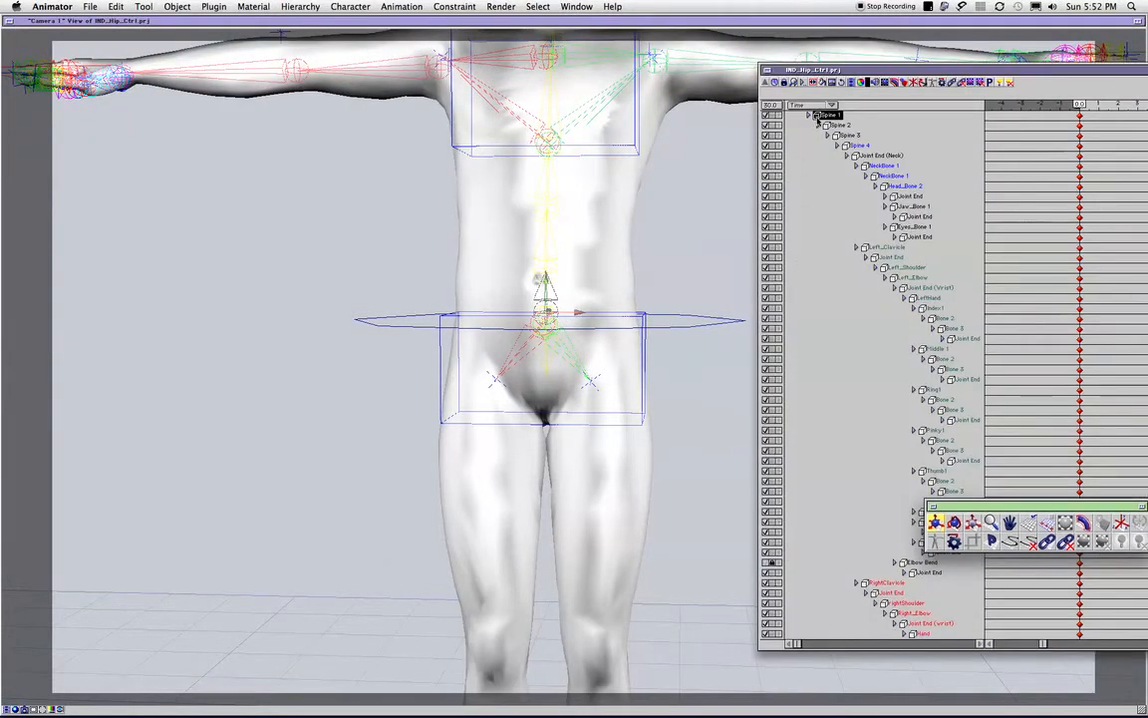
- Set the Spine 1 link type to Socket in the Link Editor and close it
double_click(821, 116)
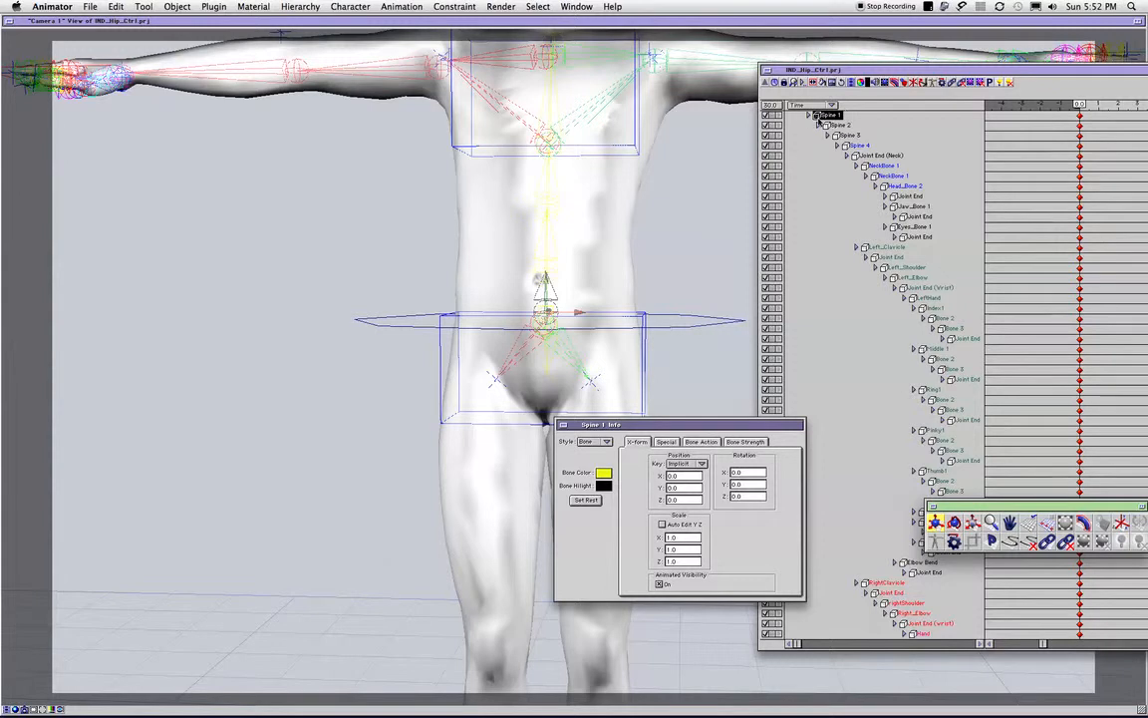
double_click(818, 117)
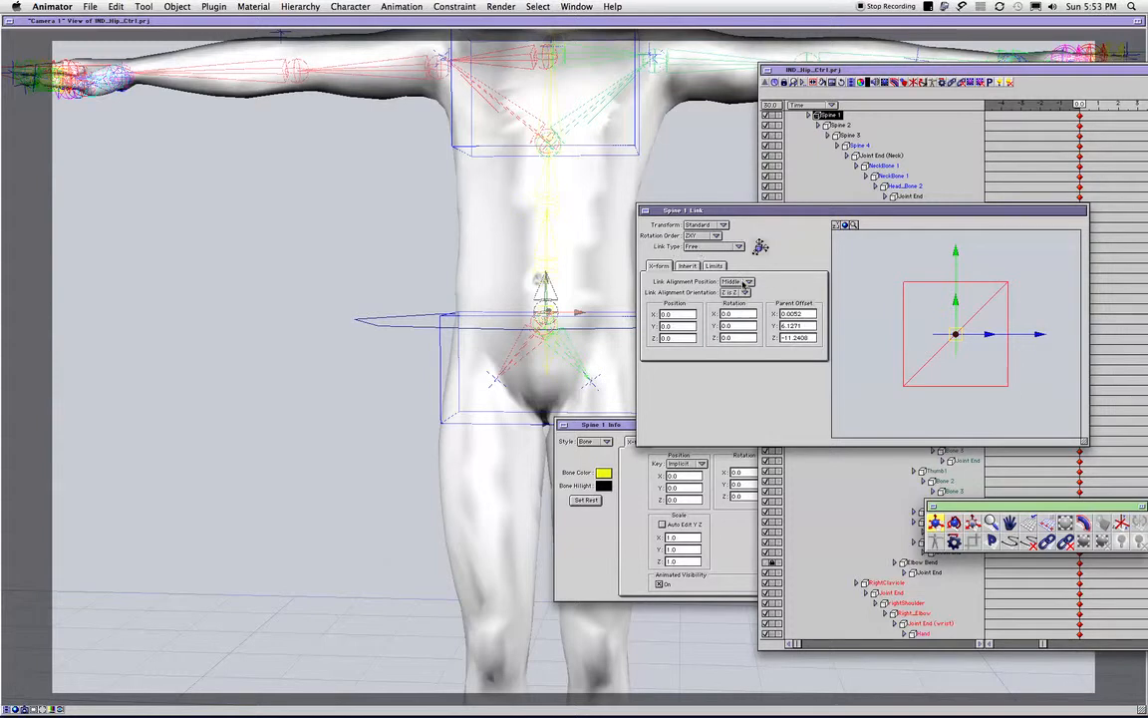
left_click(710, 247)
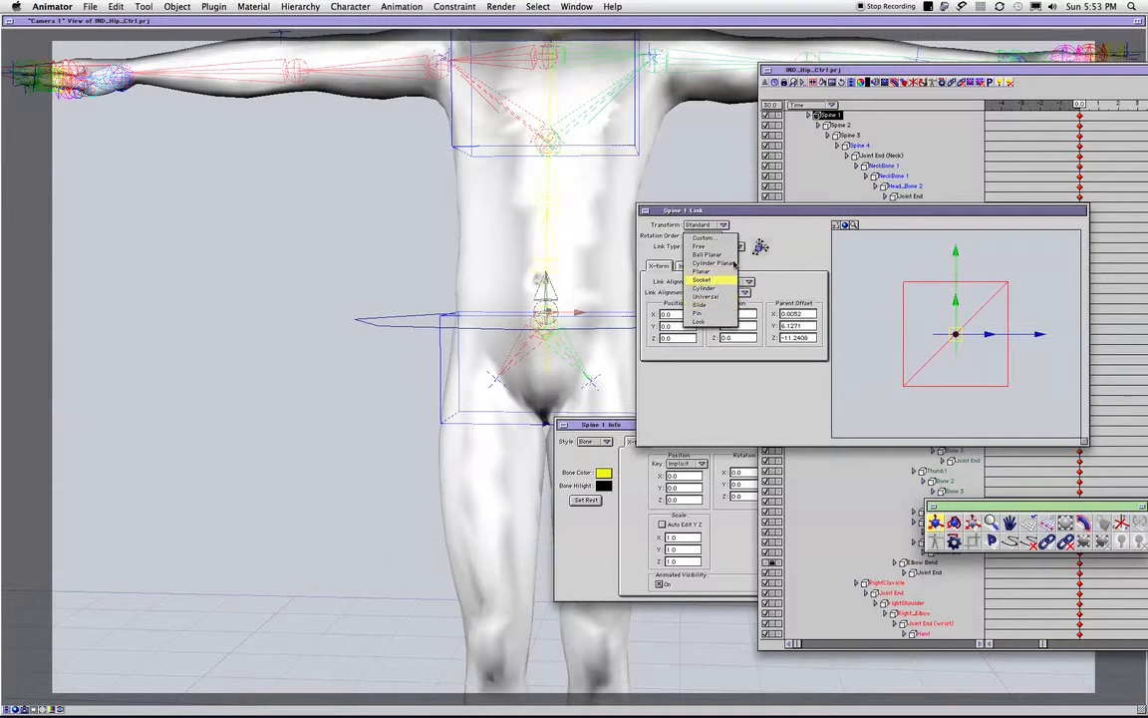
left_click(720, 280)
left_click(647, 210)
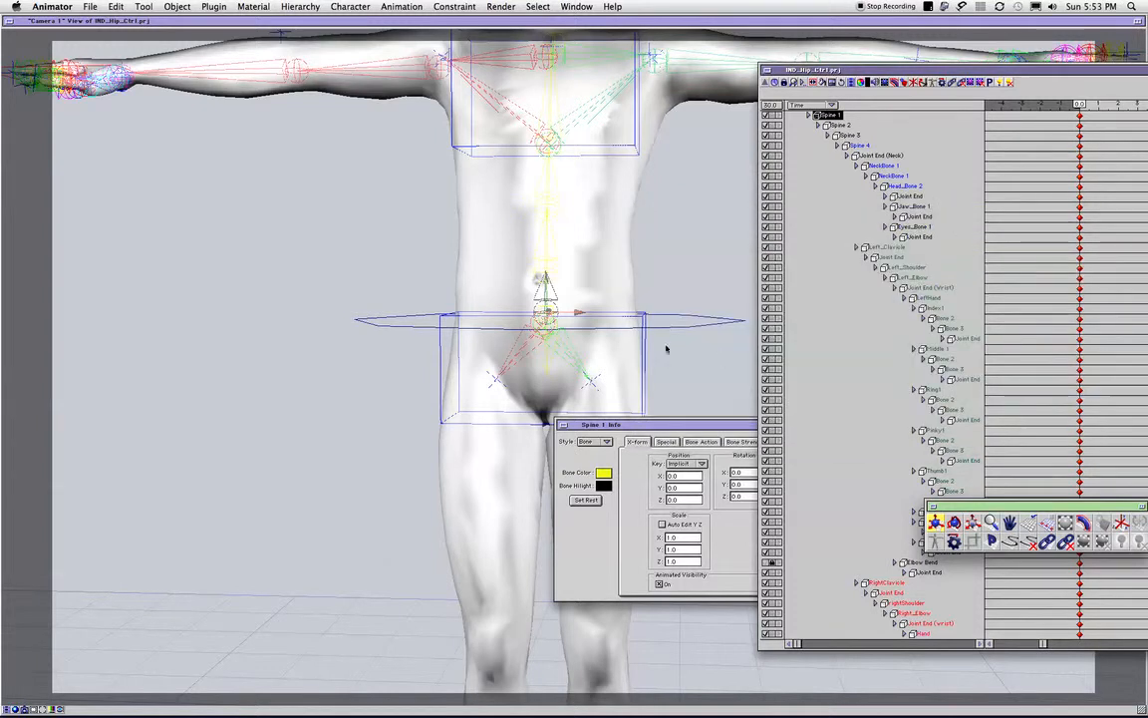
- Test the Socket link by moving Spine 1 sideways, and undo the move
left_click(496, 315)
left_click_drag(495, 315, 602, 311)
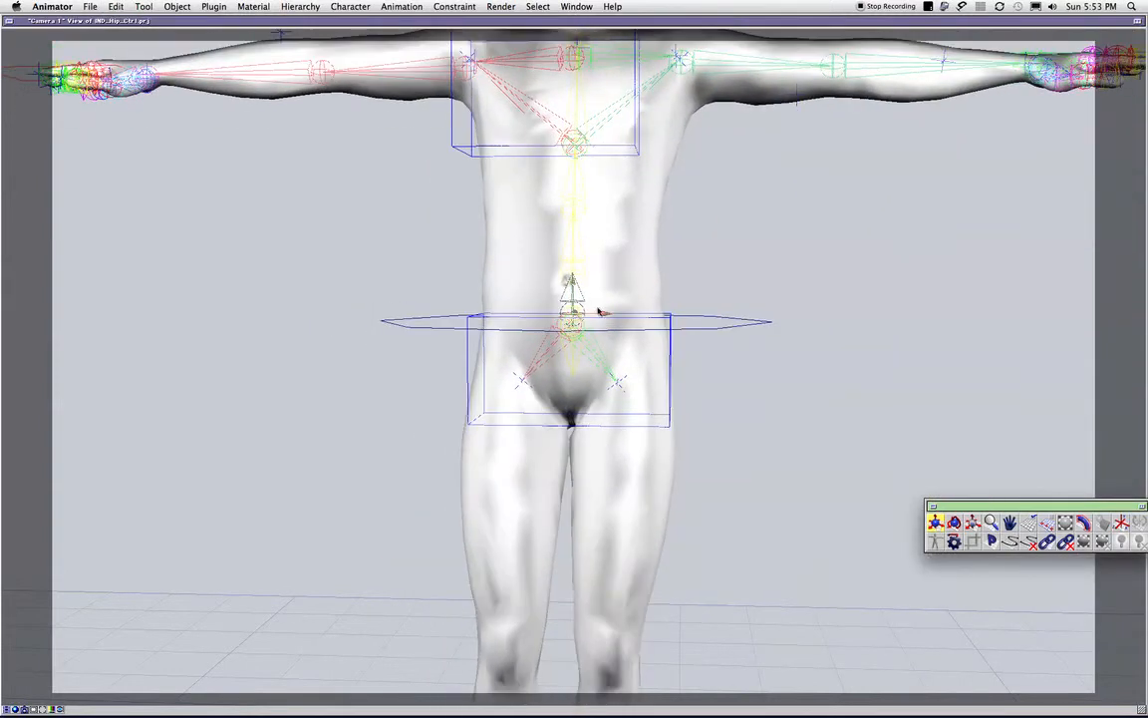
key("super+z")
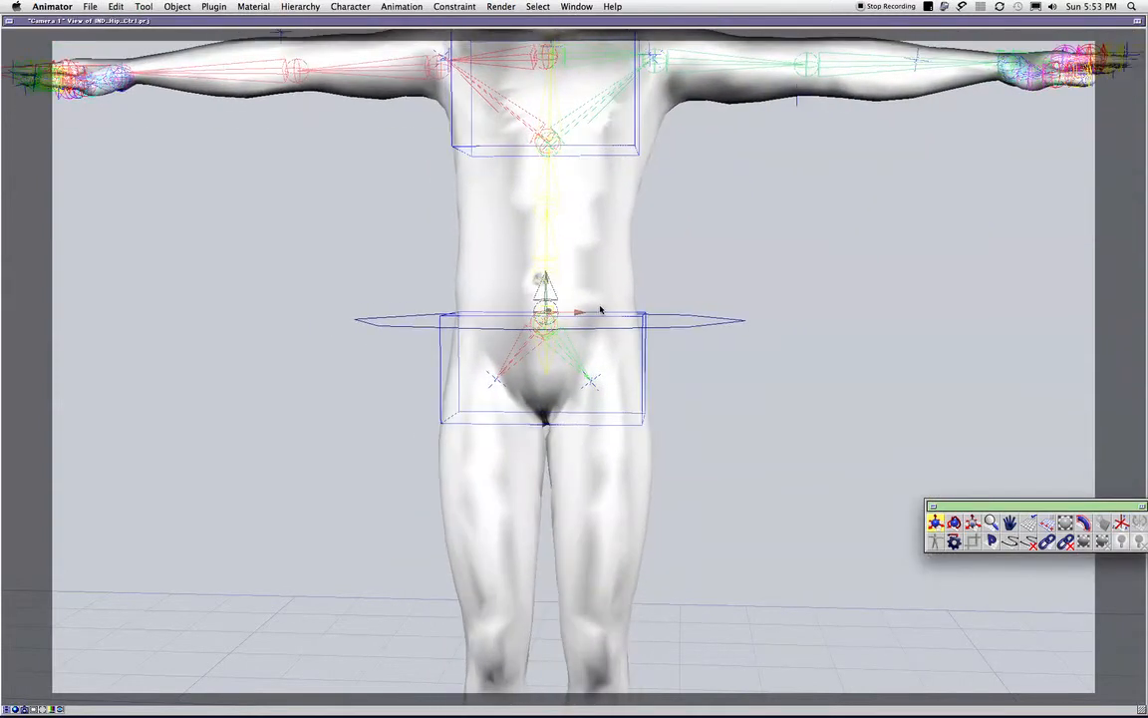
- Test the independent rotation by turning Spine 1 slightly and tilting the IND_HIPS box
key("r")
mouse_move(570, 302)
left_mouse_down()
mouse_move(558, 299)
mouse_move(568, 295)
mouse_move(574, 318)
mouse_move(542, 303)
mouse_move(578, 308)
left_mouse_up()
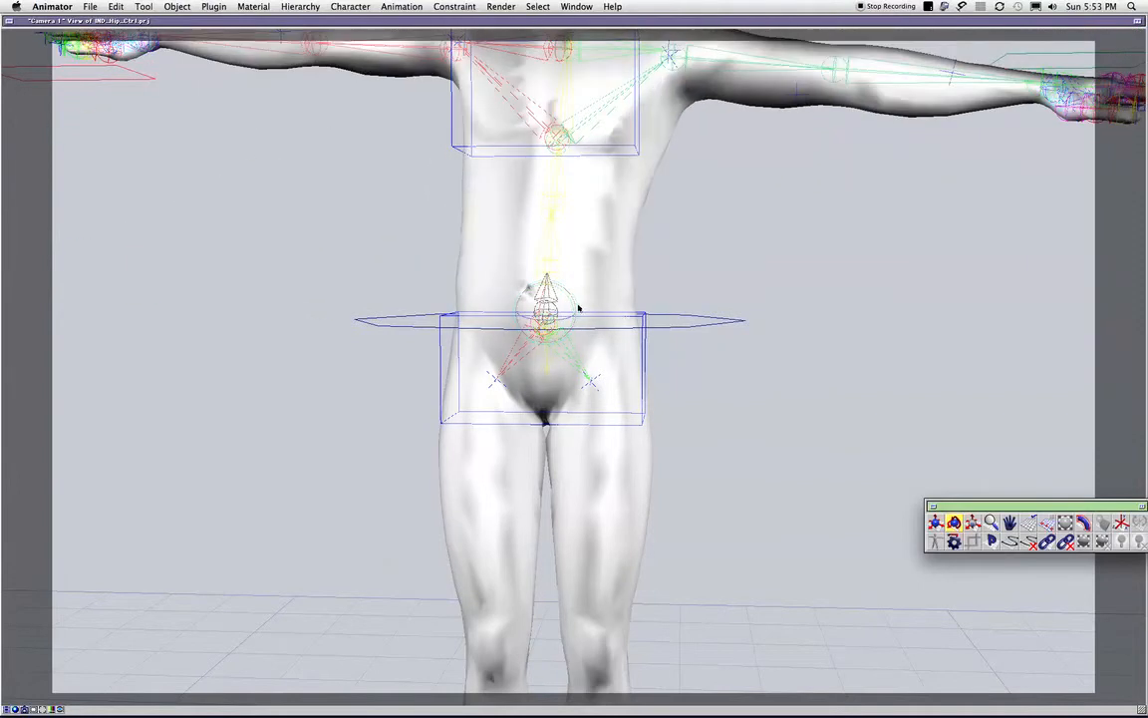
left_click(640, 357)
mouse_move(573, 326)
left_mouse_down()
mouse_move(551, 331)
mouse_move(563, 334)
left_mouse_up()
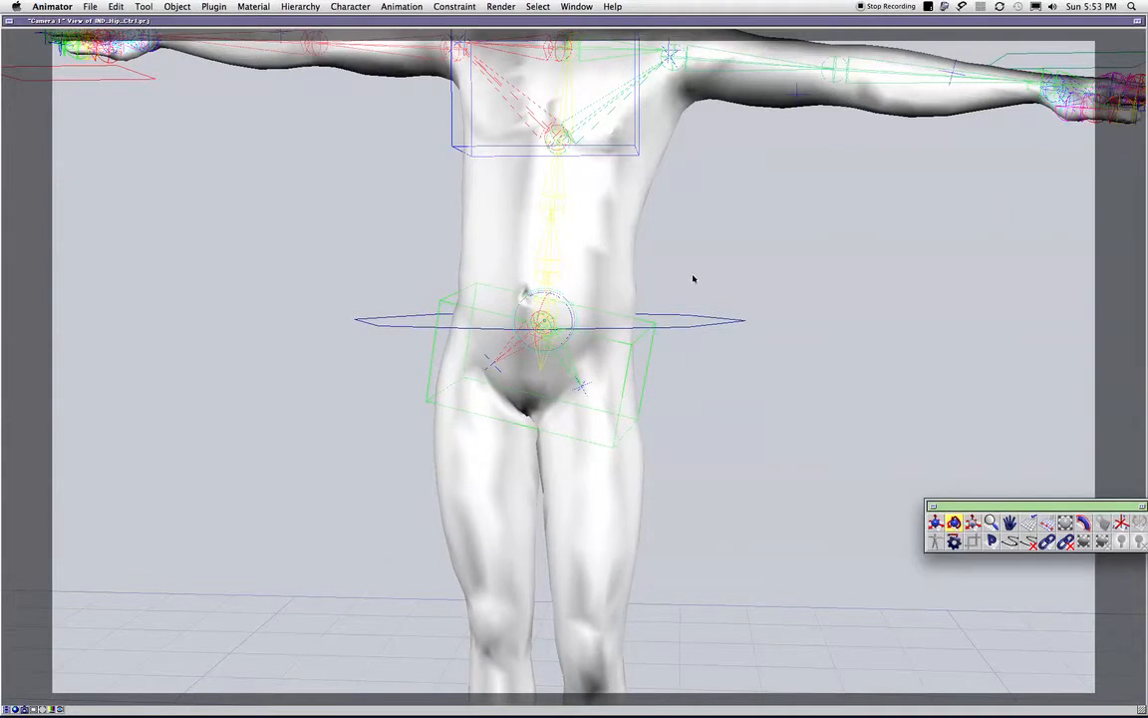
- Bend Spine 1 strongly sideways and rotate the IND_HIPS box against it, and undo these rotations
left_click(546, 295)
mouse_move(550, 299)
left_mouse_down()
mouse_move(571, 309)
mouse_move(539, 347)
mouse_move(543, 321)
mouse_move(544, 339)
mouse_move(560, 313)
left_mouse_up()
left_click(555, 345)
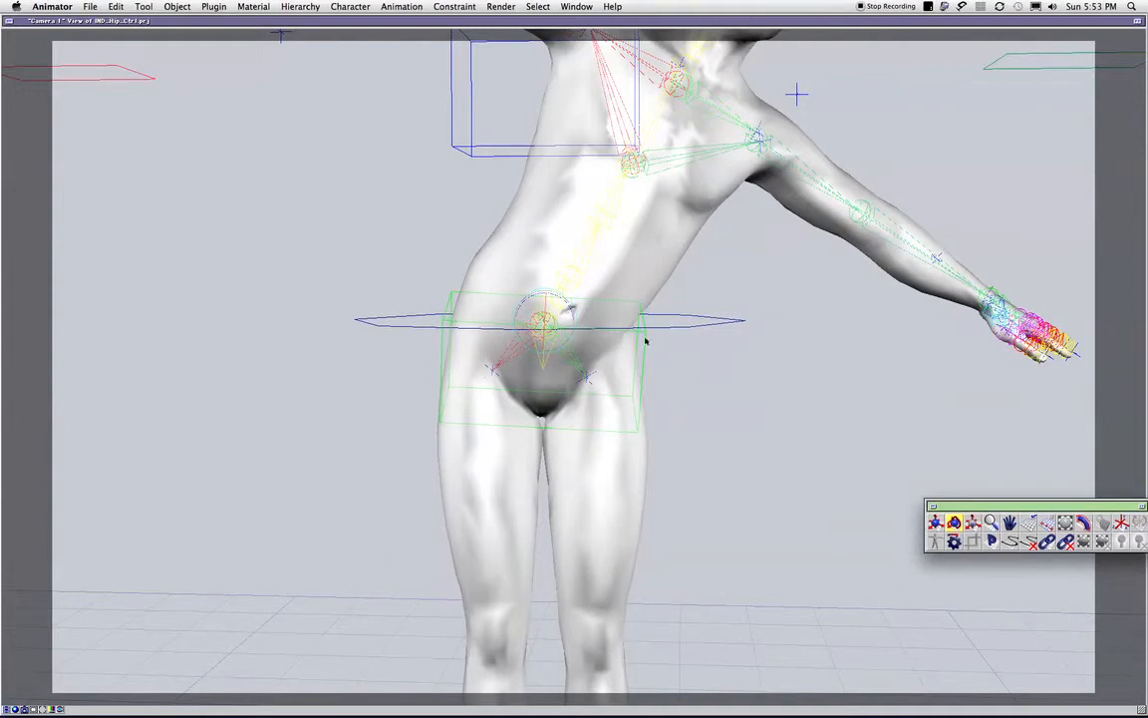
left_click_drag(645, 342, 619, 328)
key("super+z")
key("super+z")
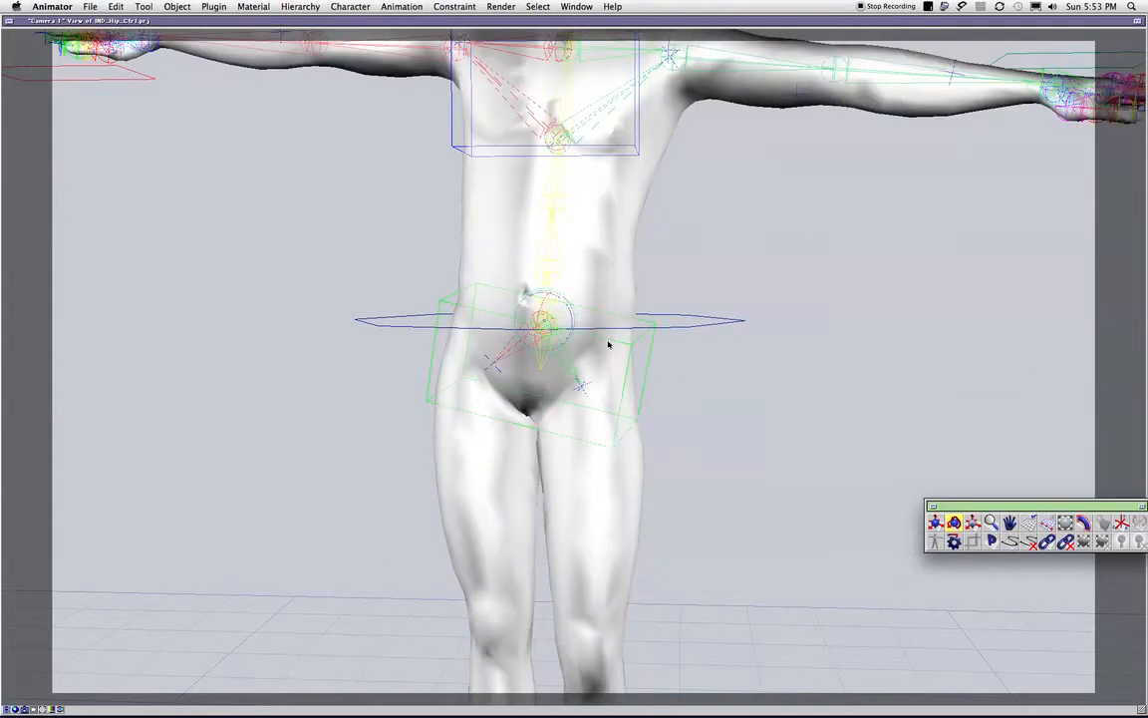
- Deselect the rig controls and undo the remaining test rotations to restore the rest pose
left_click(766, 394)
key("super+1")
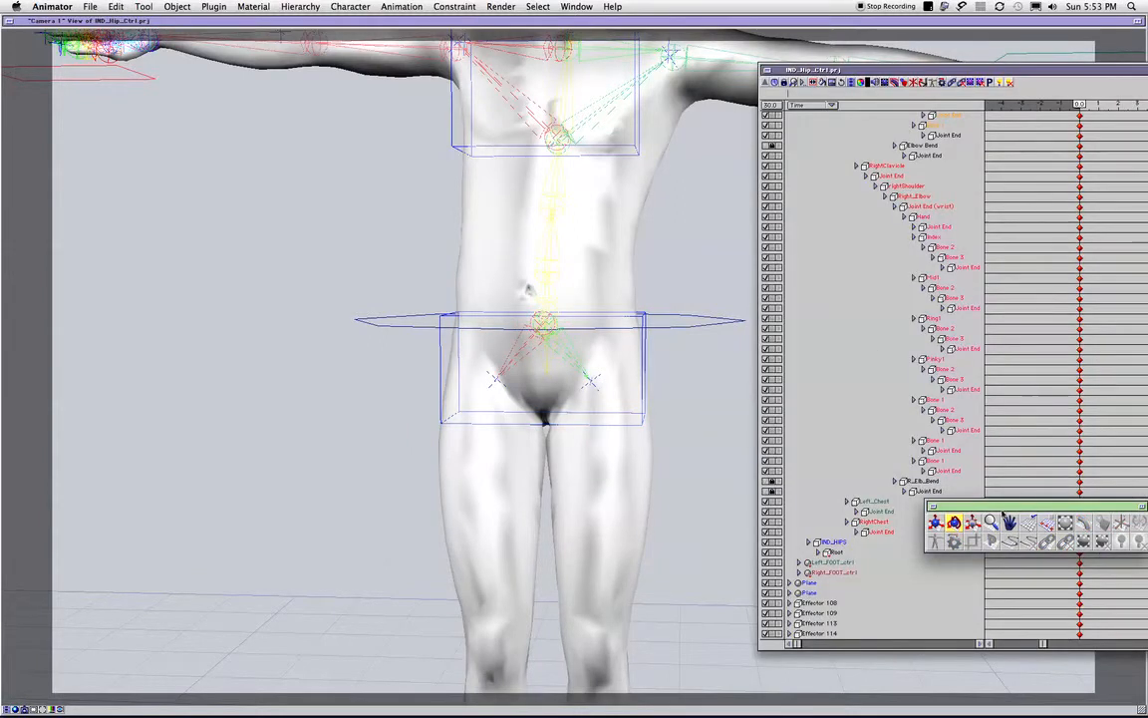
left_click_drag(1026, 502, 816, 364)
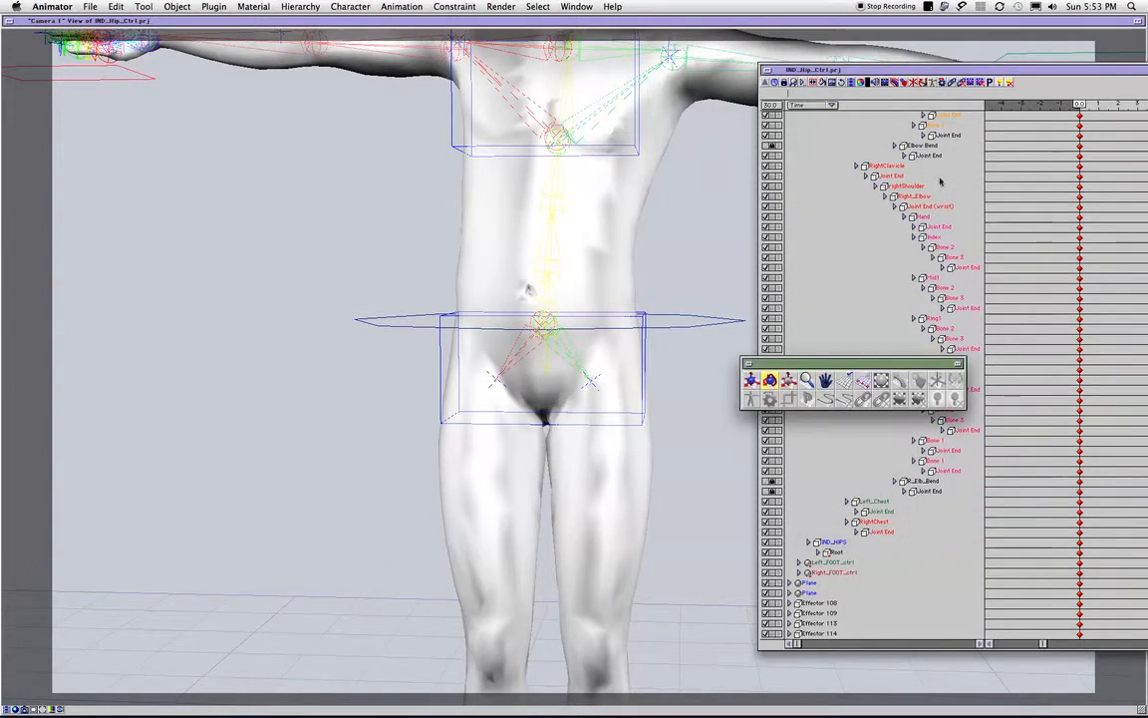
key("super+z")
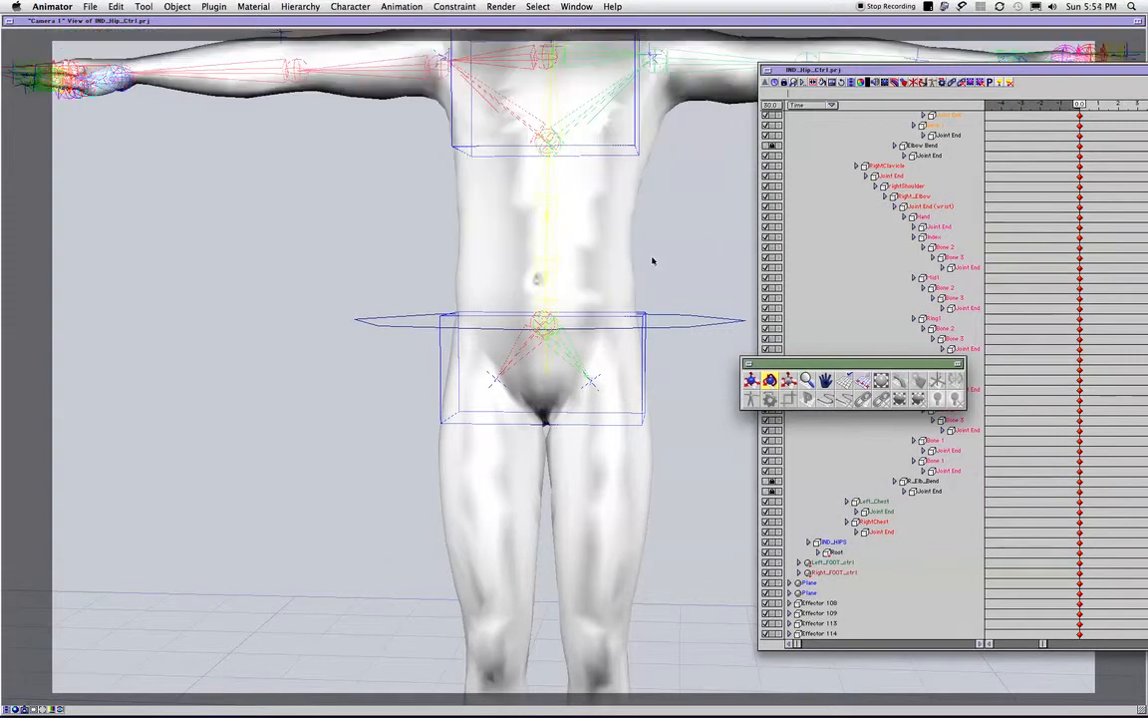
- Examine the COG_cntl link type, inherit and limit settings in the Link Editor, closing it without changes
left_click(661, 326)
left_click(661, 325)
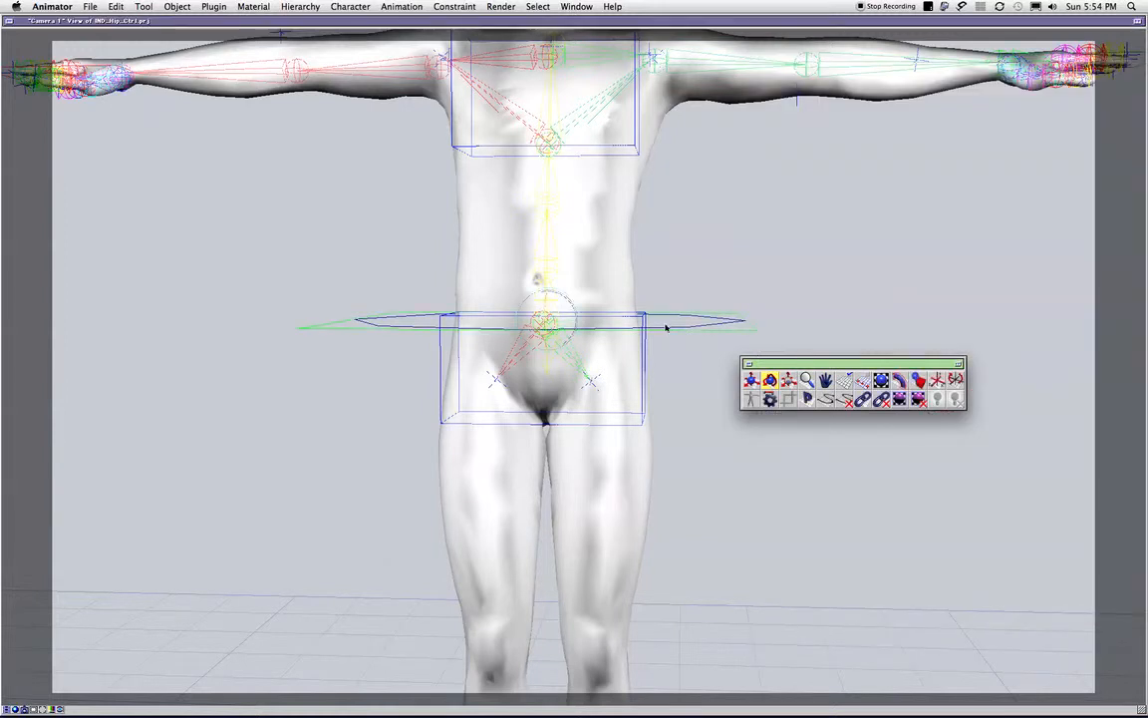
double_click(667, 327)
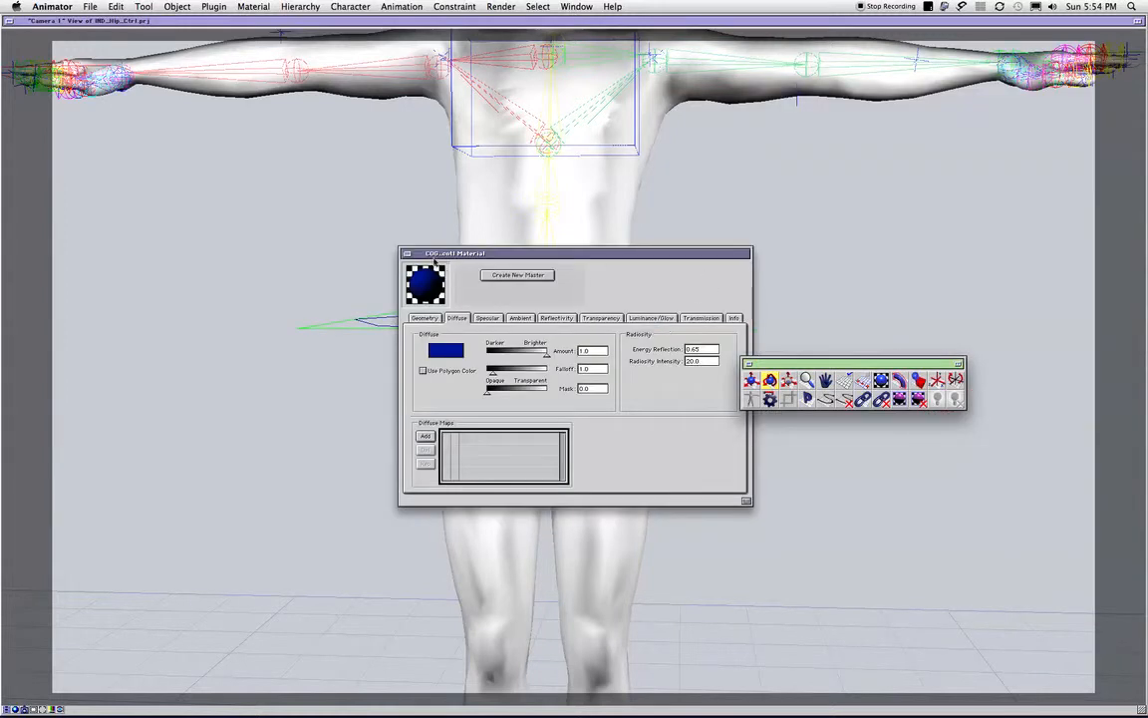
left_click(408, 253)
double_click(699, 321)
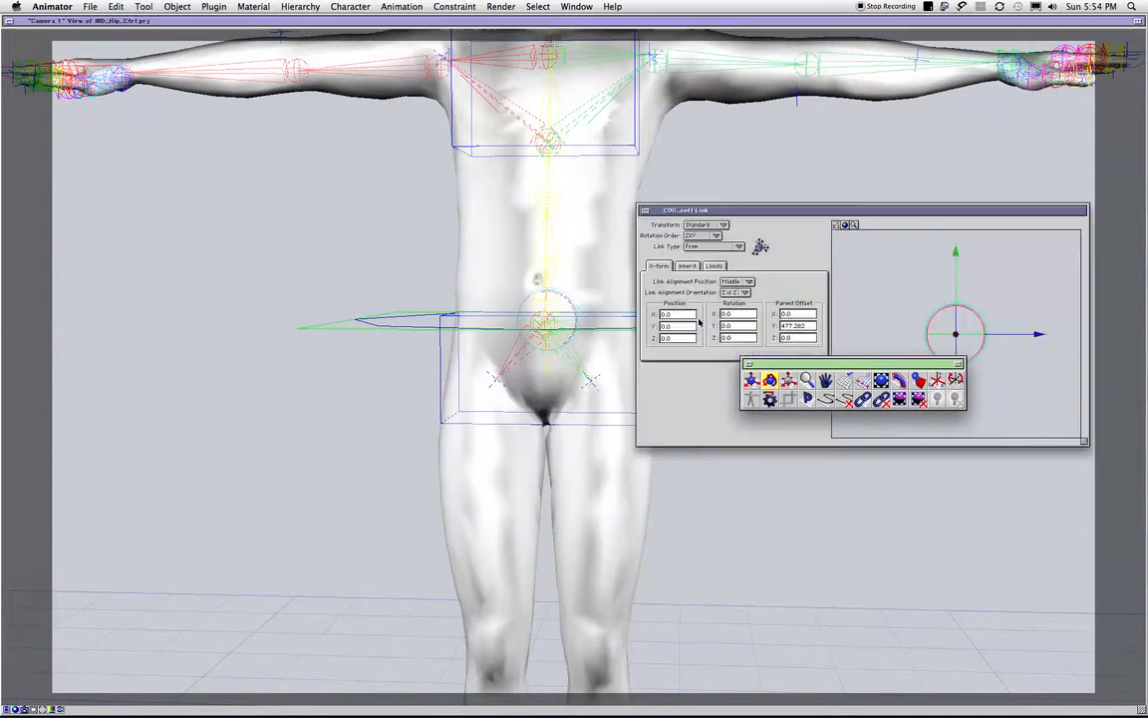
left_click_drag(780, 362, 783, 466)
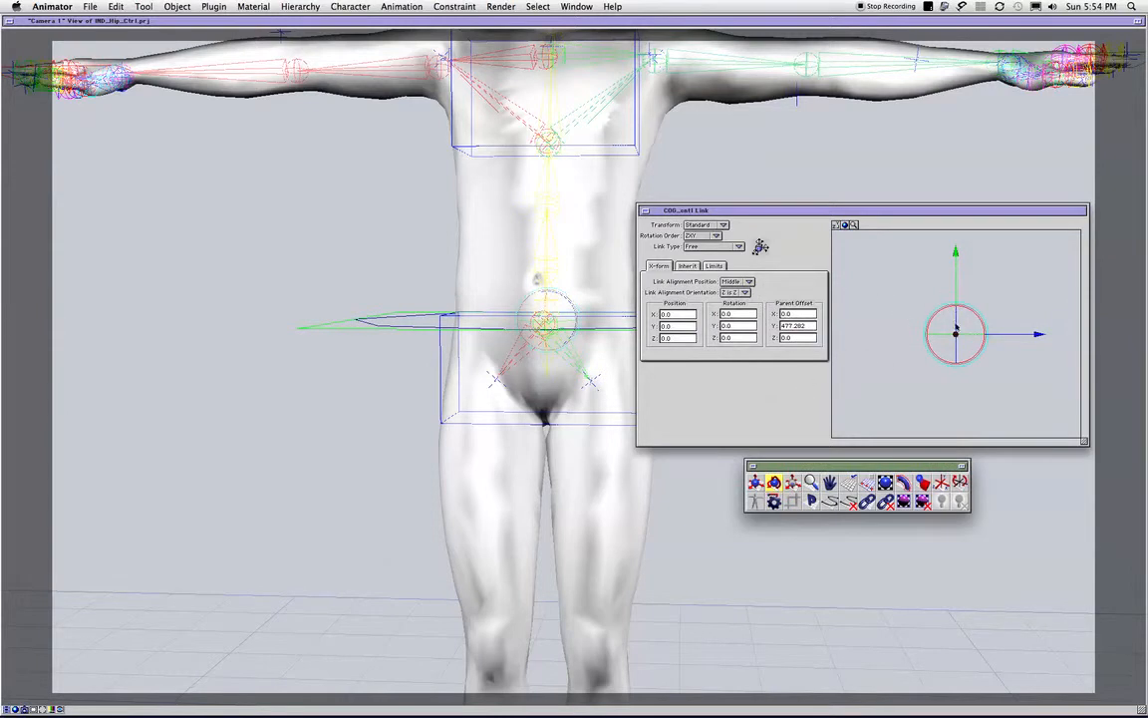
left_click(697, 249)
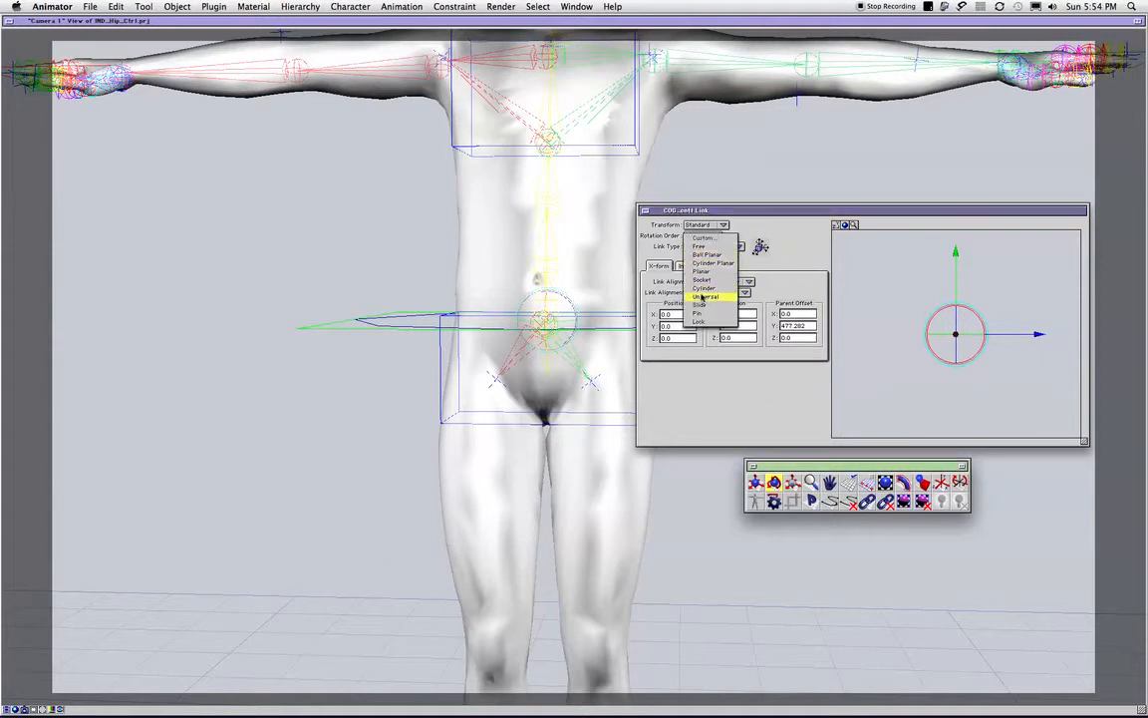
left_click(655, 249)
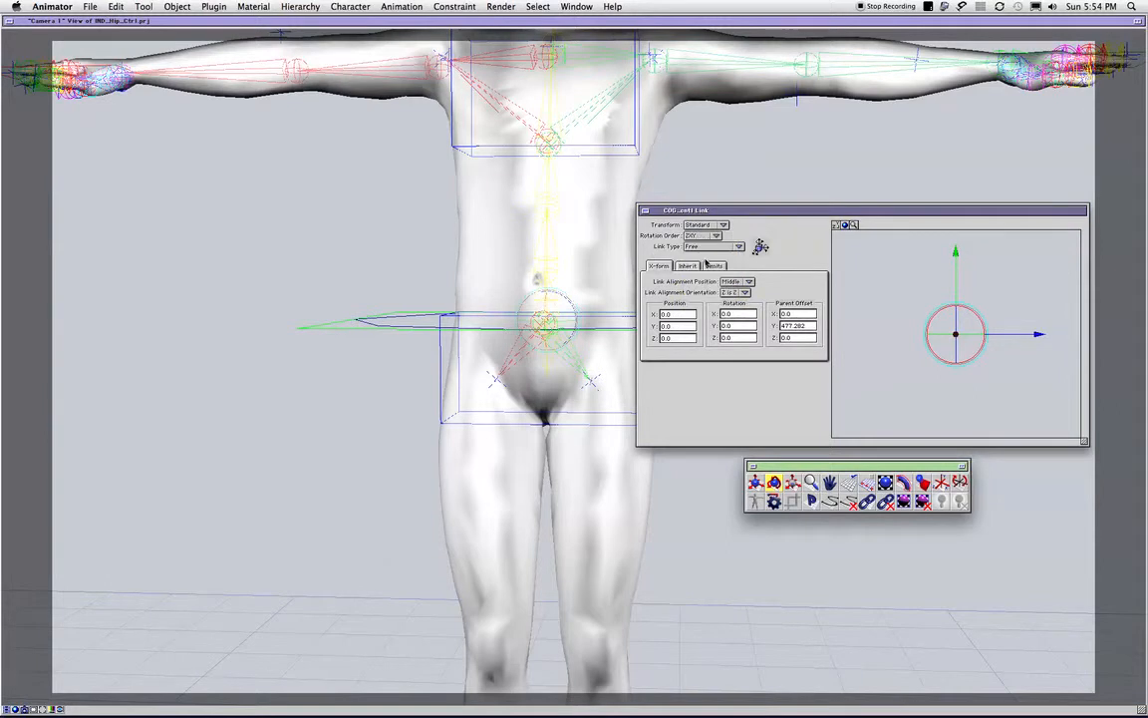
left_click(689, 265)
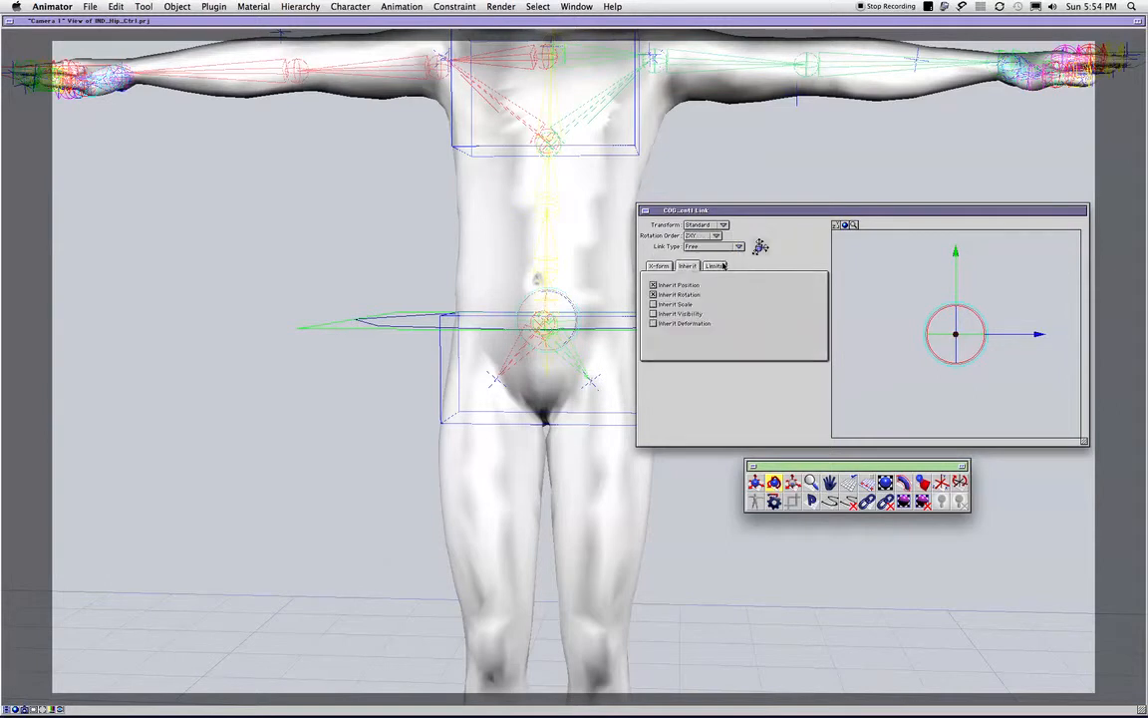
left_click(720, 266)
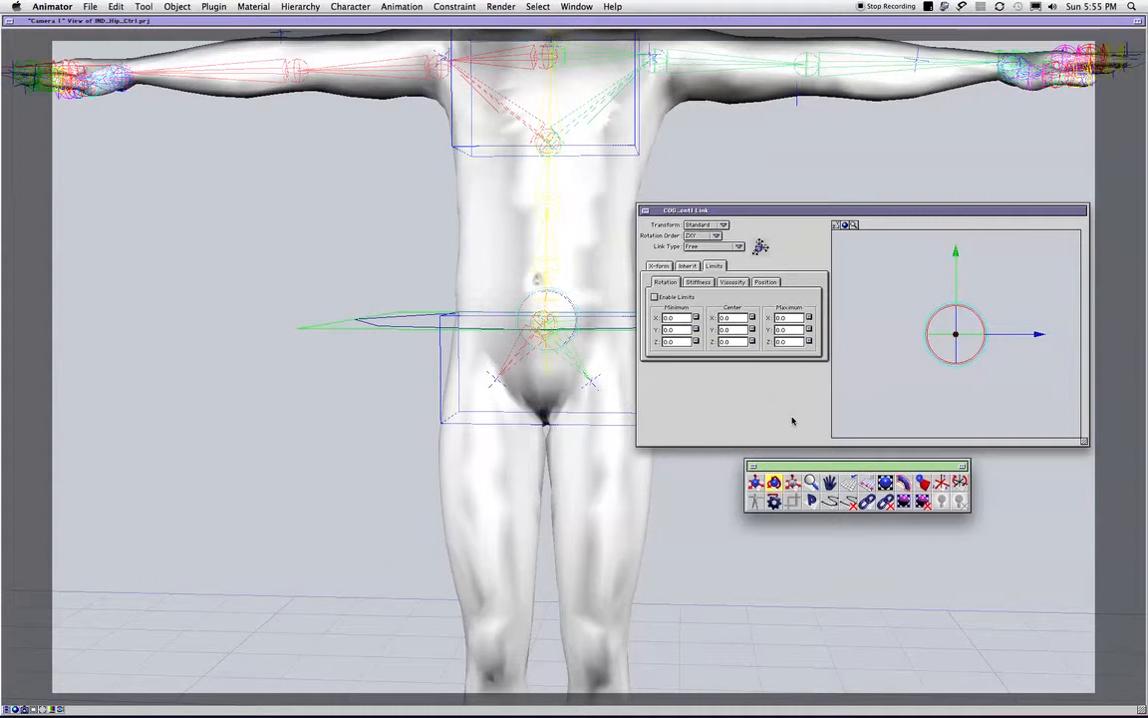
left_click(645, 212)
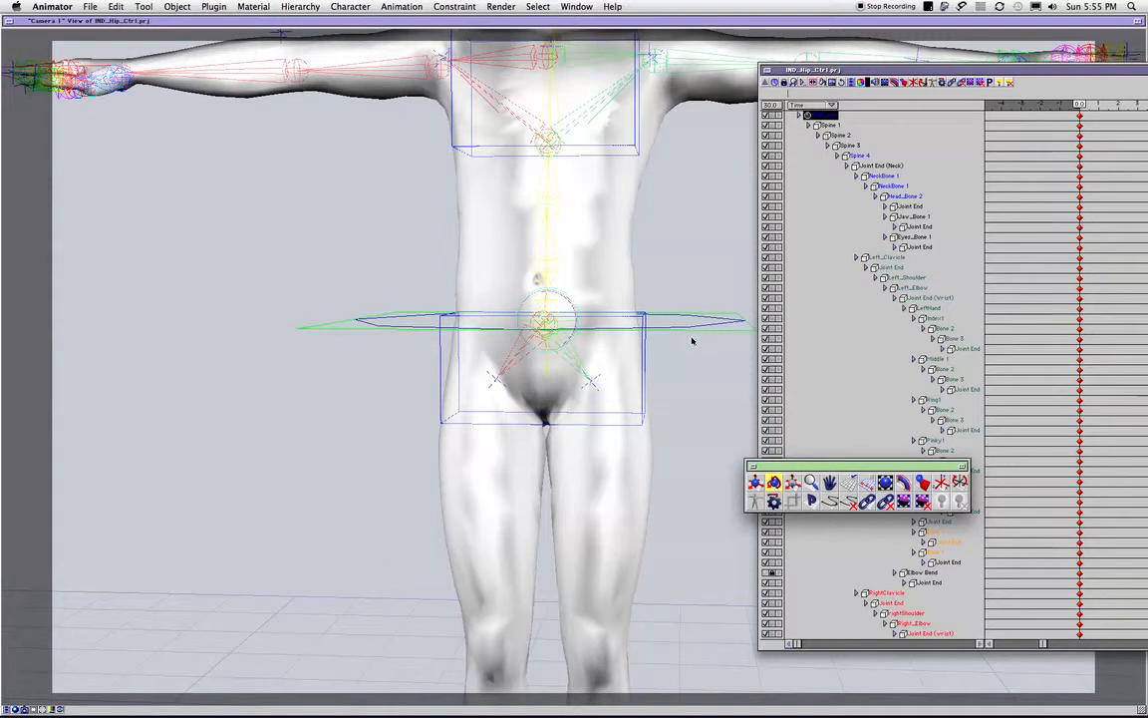
- Deselect COG_cntl and examine the rig hierarchy from Base down through the spine bones
left_click(892, 391)
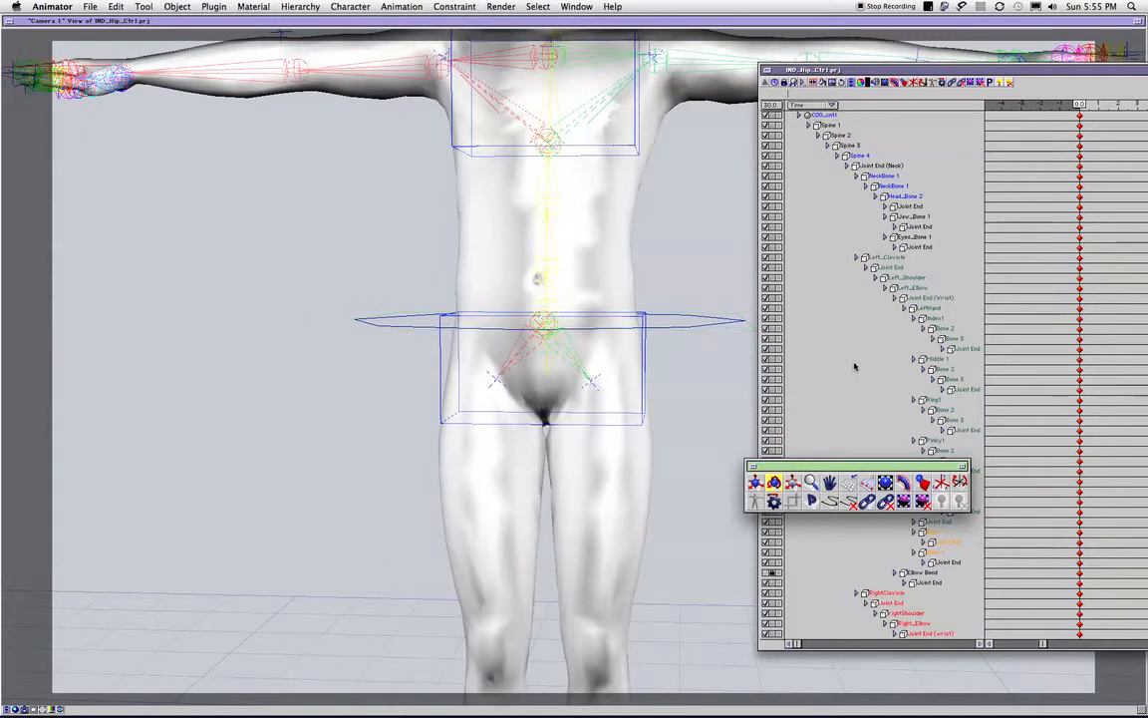
left_click_drag(829, 467, 846, 508)
scroll(863, 443, "up", 1)
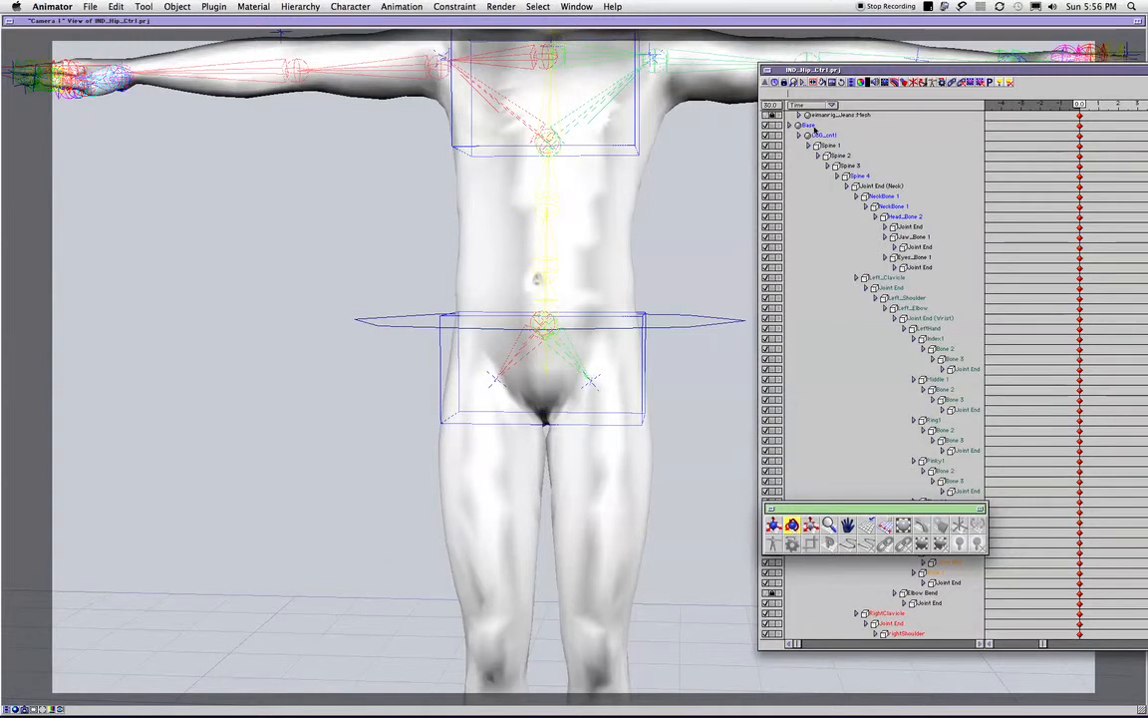
- Select the spine bone directly above Spine 1 and rotate it slightly to test the upper body
left_click(705, 210)
left_click(551, 248)
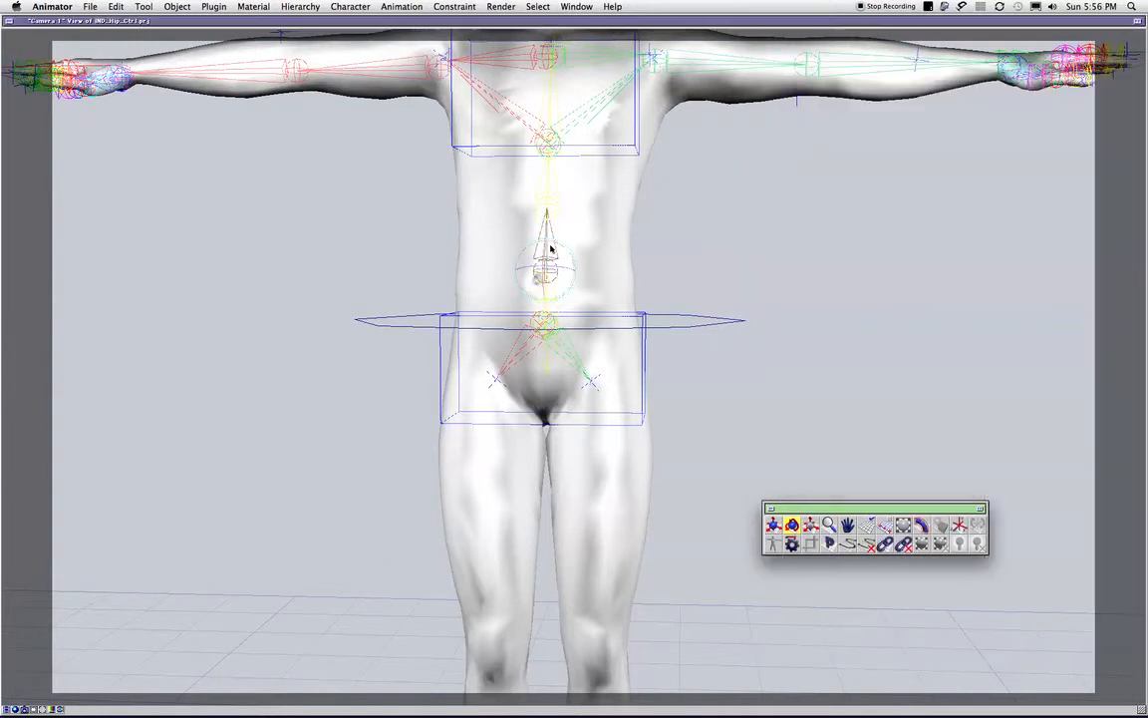
mouse_move(546, 248)
left_mouse_down()
mouse_move(534, 256)
mouse_move(579, 256)
mouse_move(541, 271)
mouse_move(552, 247)
mouse_move(547, 257)
left_mouse_up()
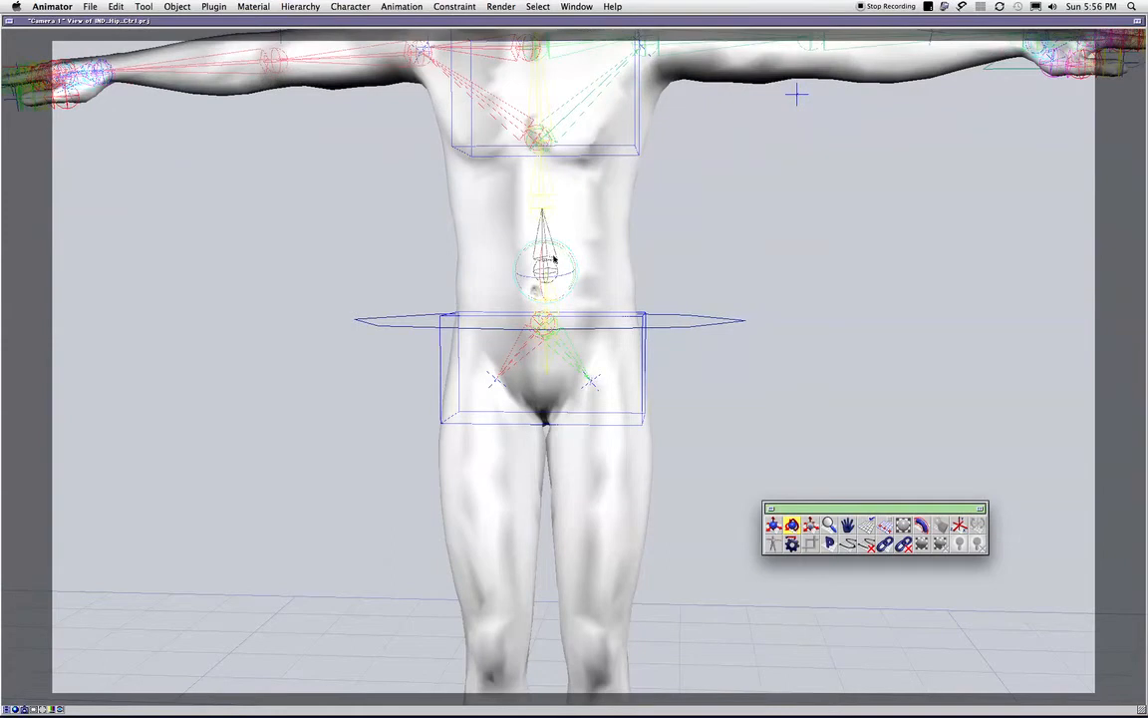
- Examine the link type and limit settings of the Spine 2 and Spine 3 bones in the Link Editor
double_click(554, 259)
double_click(548, 277, "alt")
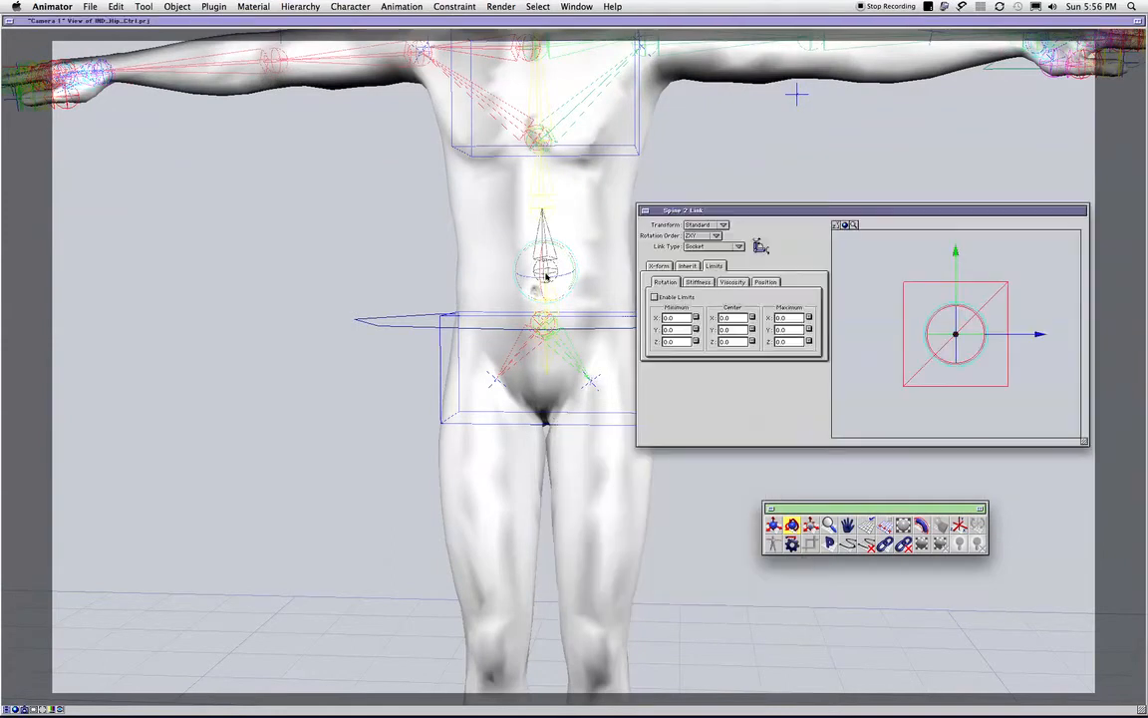
left_click(551, 199)
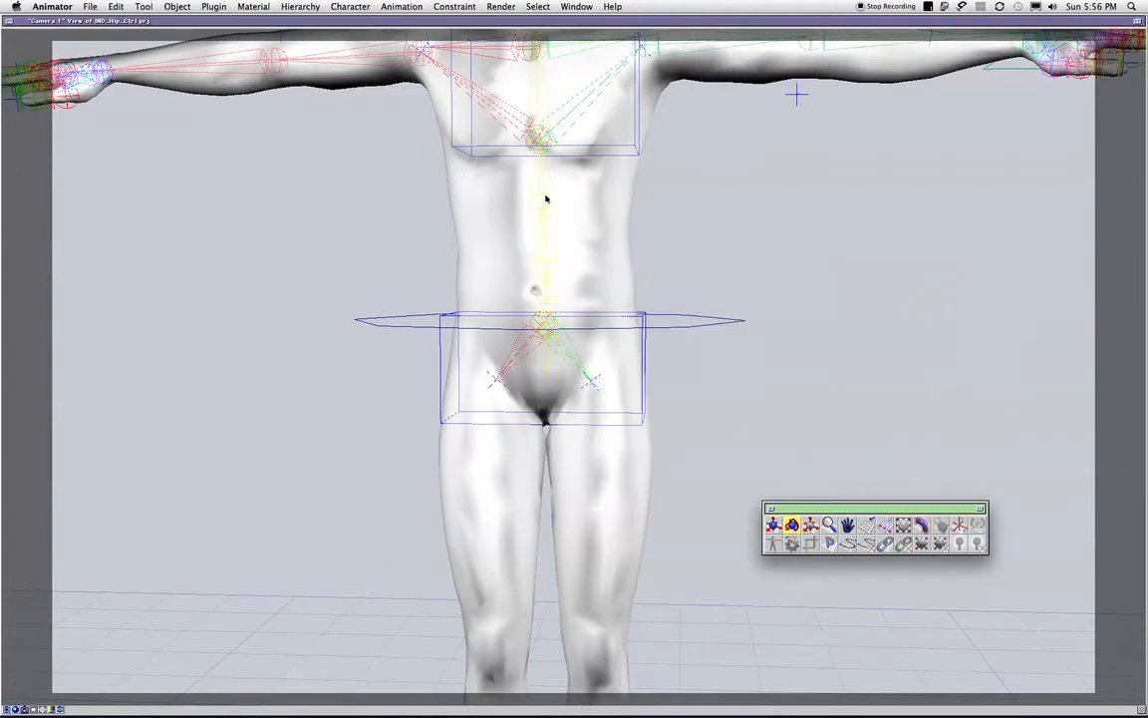
double_click(546, 199)
double_click(553, 205)
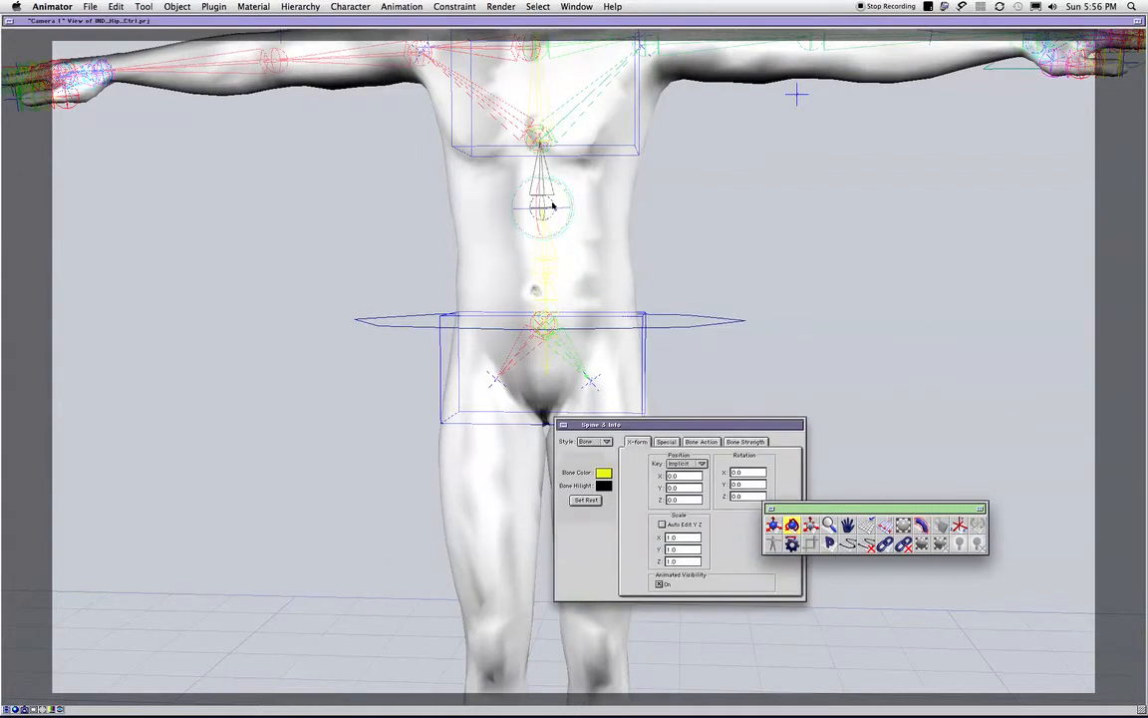
double_click(558, 220)
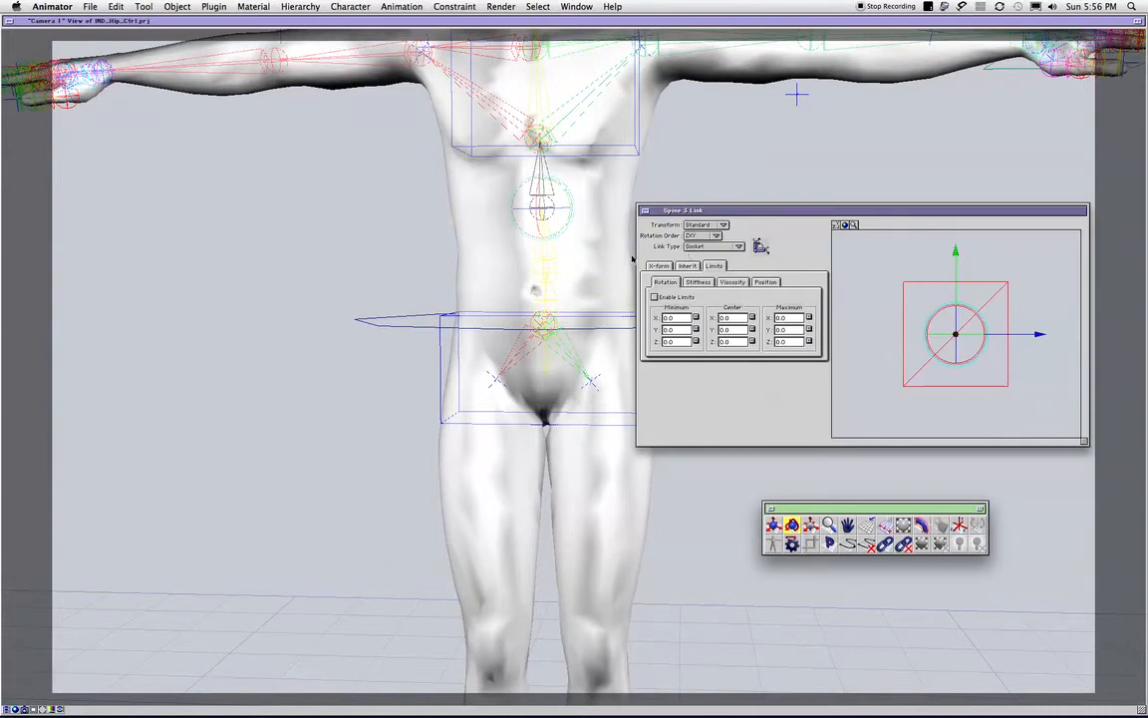
left_click(561, 335)
- Undo the upper-body test rotation with the IND_HIPS control selected, and close the floating tool palette
left_click(545, 336)
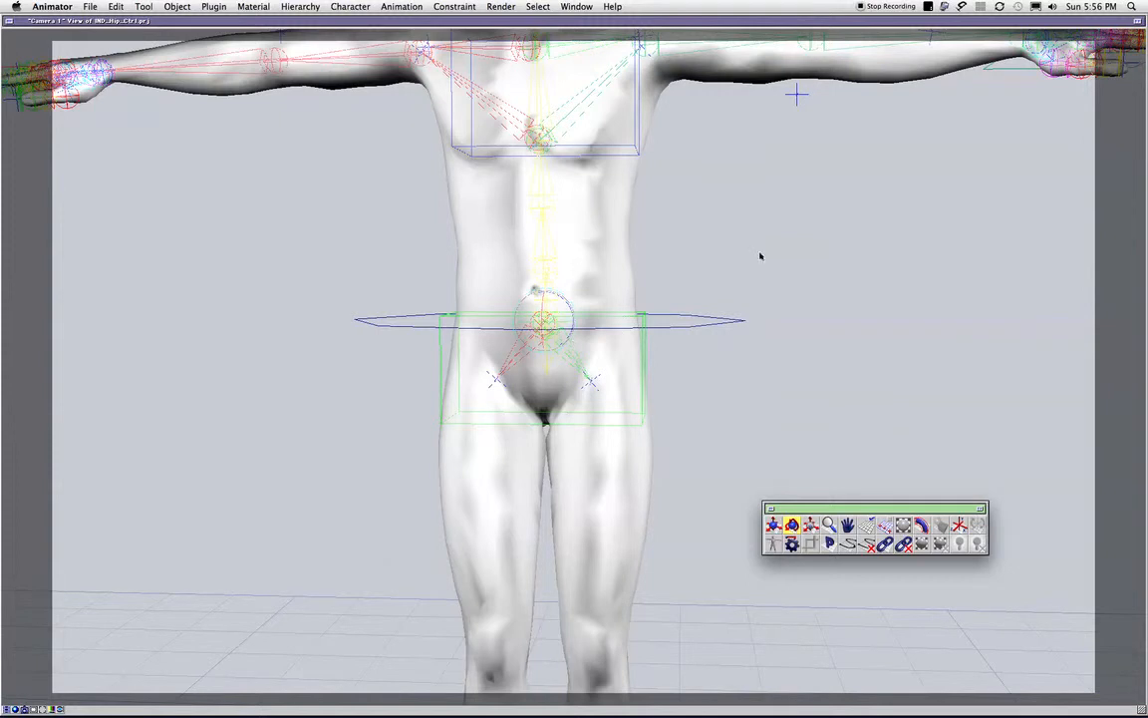
left_click(1147, 125)
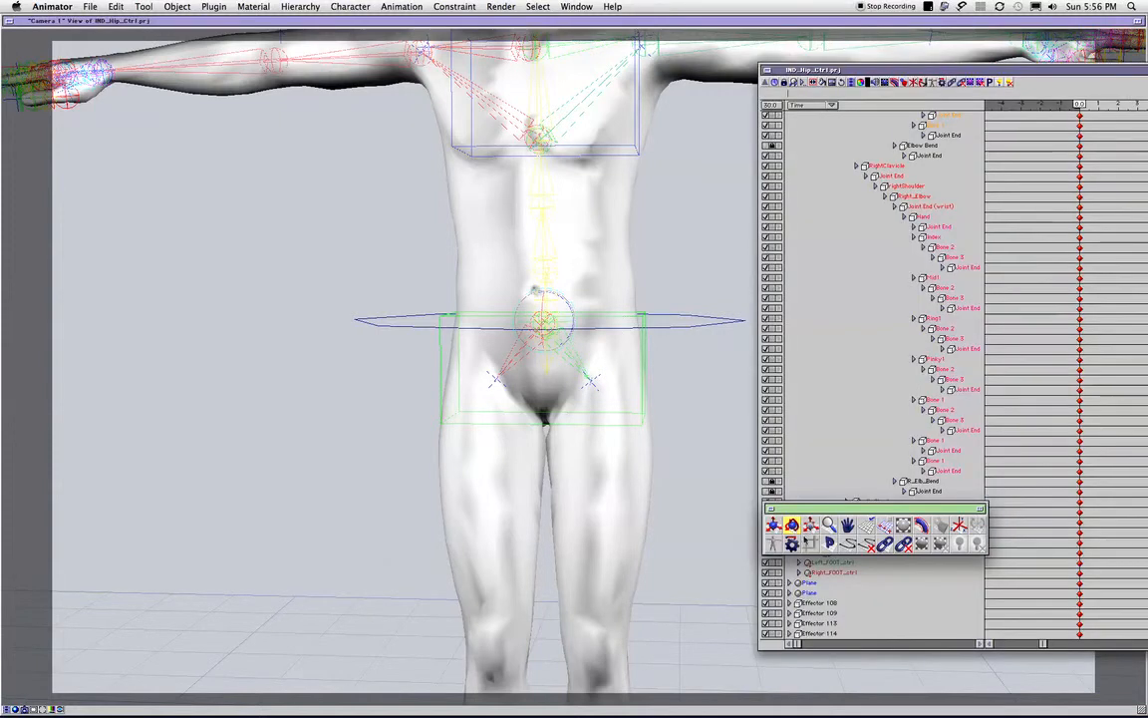
key("super+z")
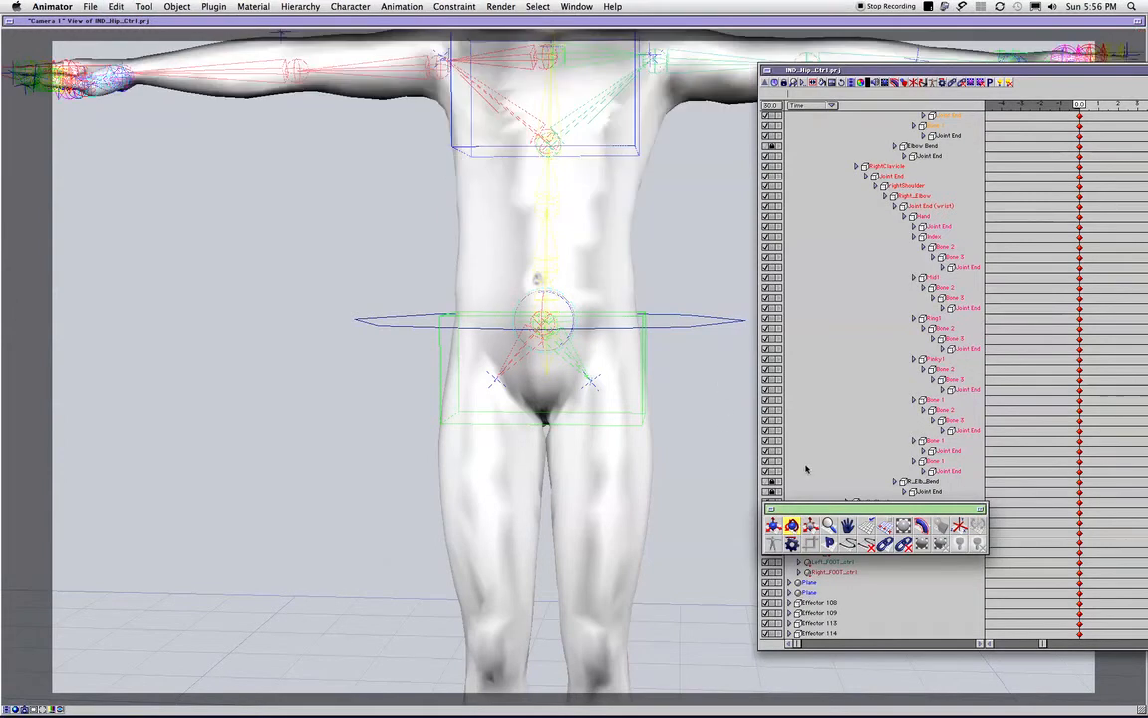
left_click(772, 509)
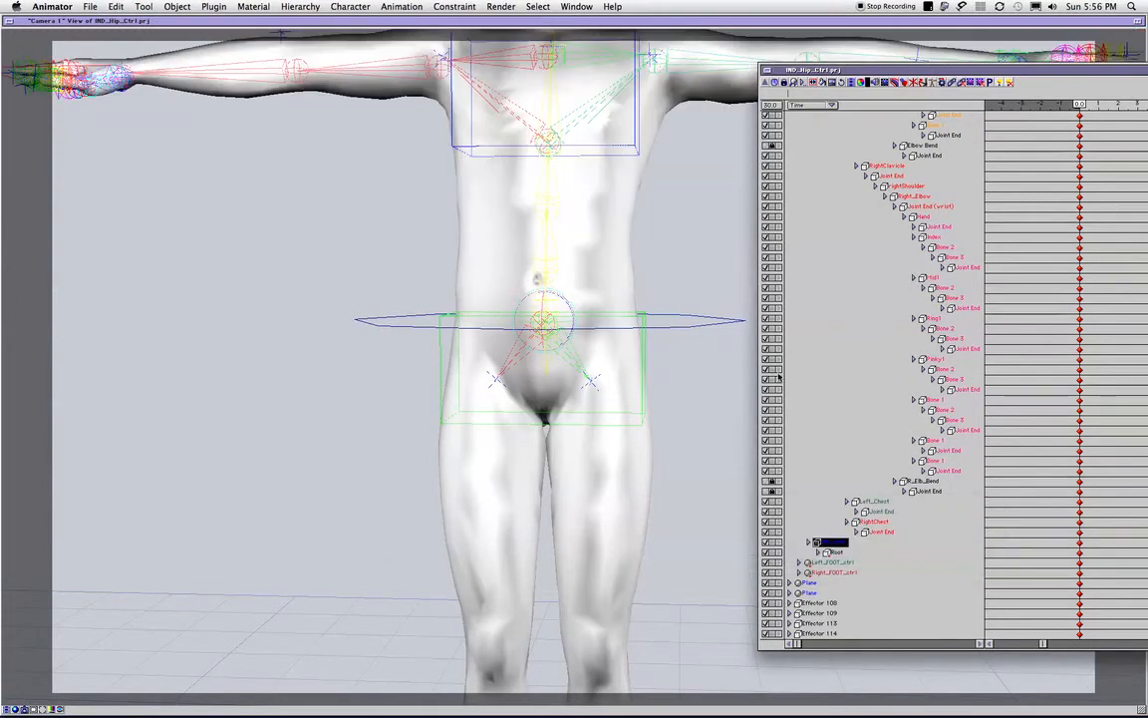
left_click(700, 347)
left_click(573, 323)
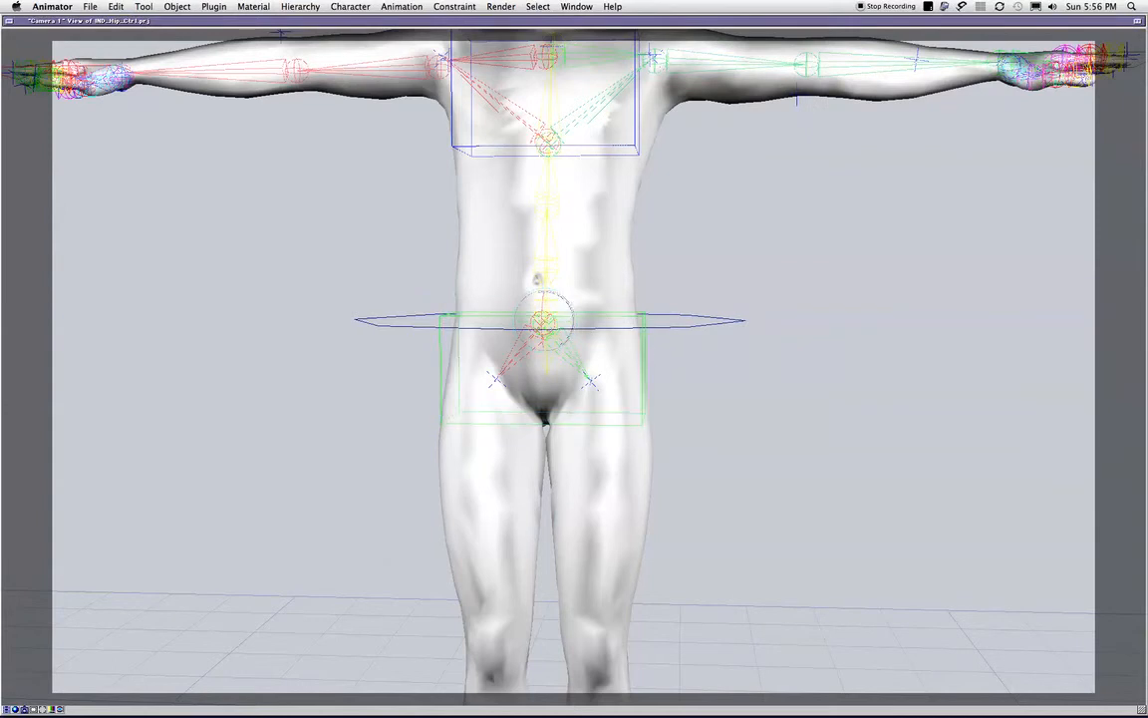
- Examine the position of IND_HIPS and Root in the project hierarchy, and deselect the hip control
left_click(1147, 71)
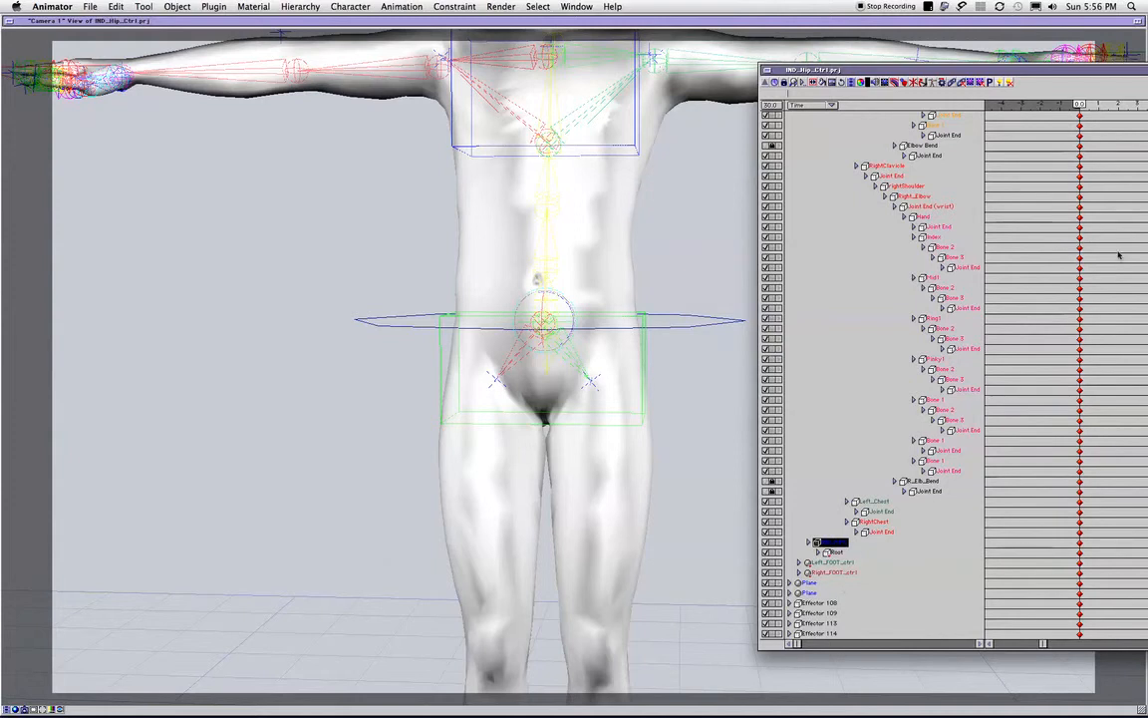
scroll(1118, 255, "up", 1)
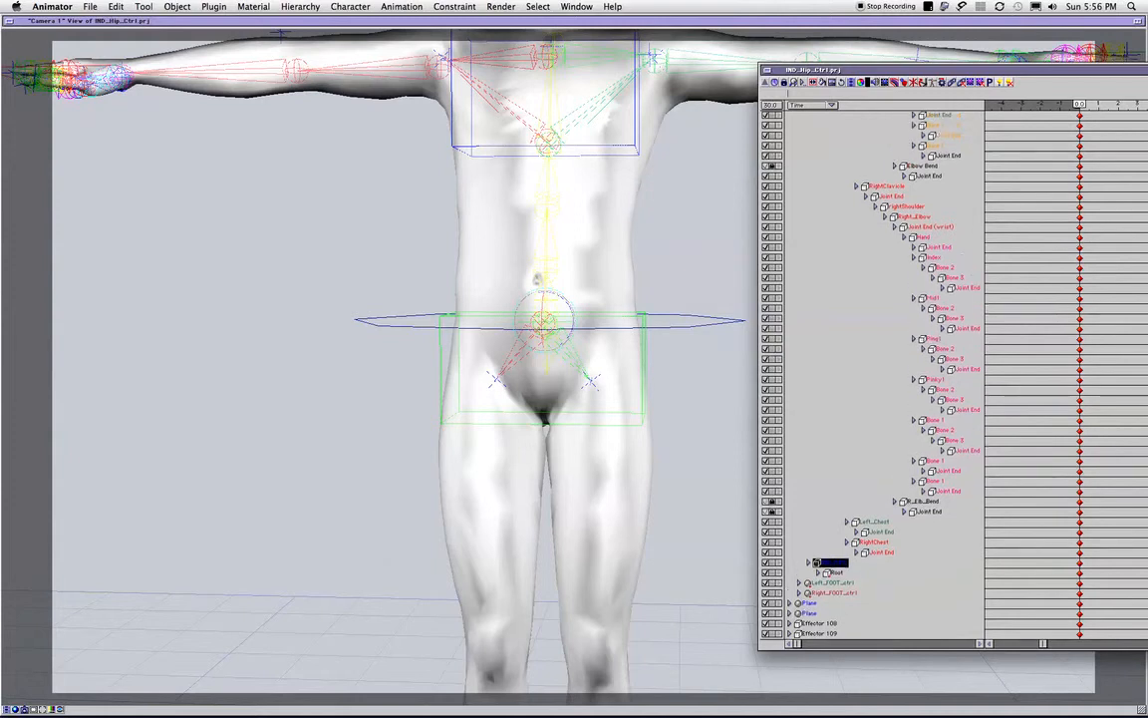
scroll(872, 374, "up", 8)
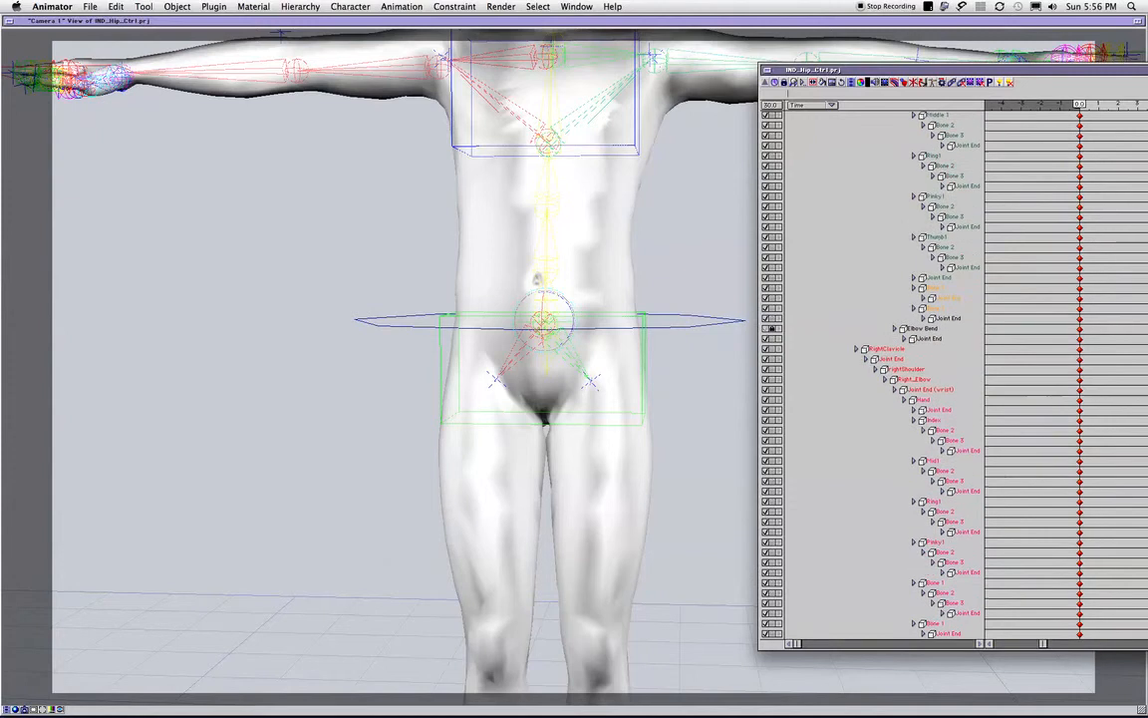
scroll(872, 374, "down", 9)
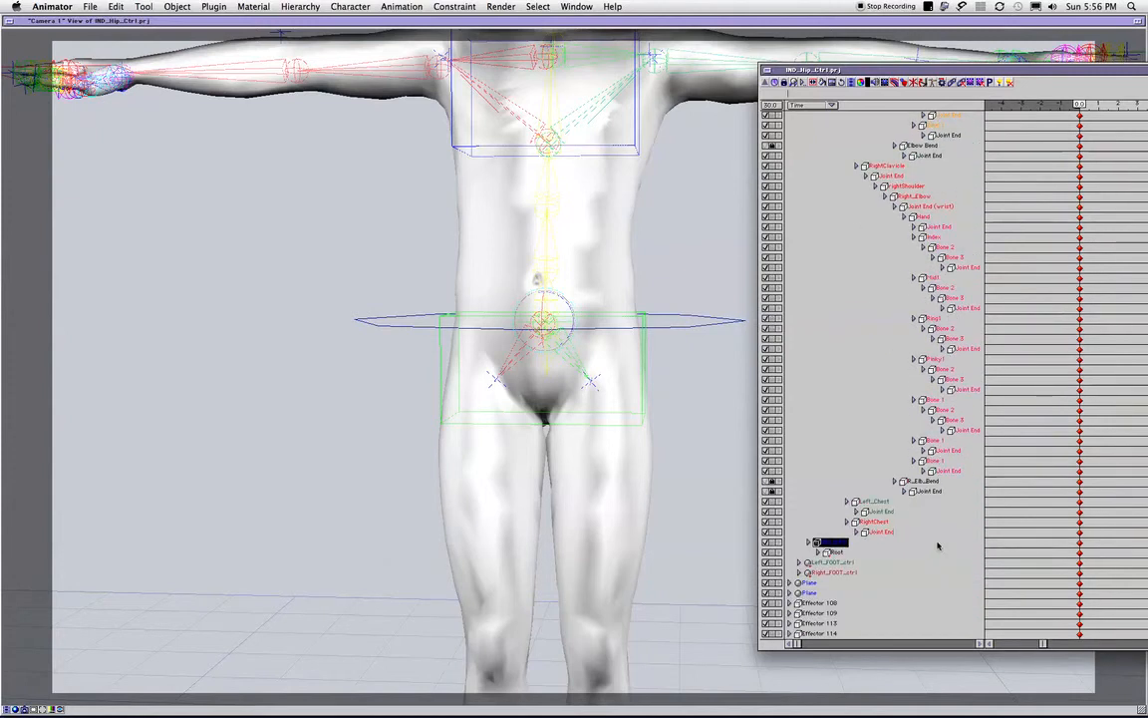
left_click(894, 522)
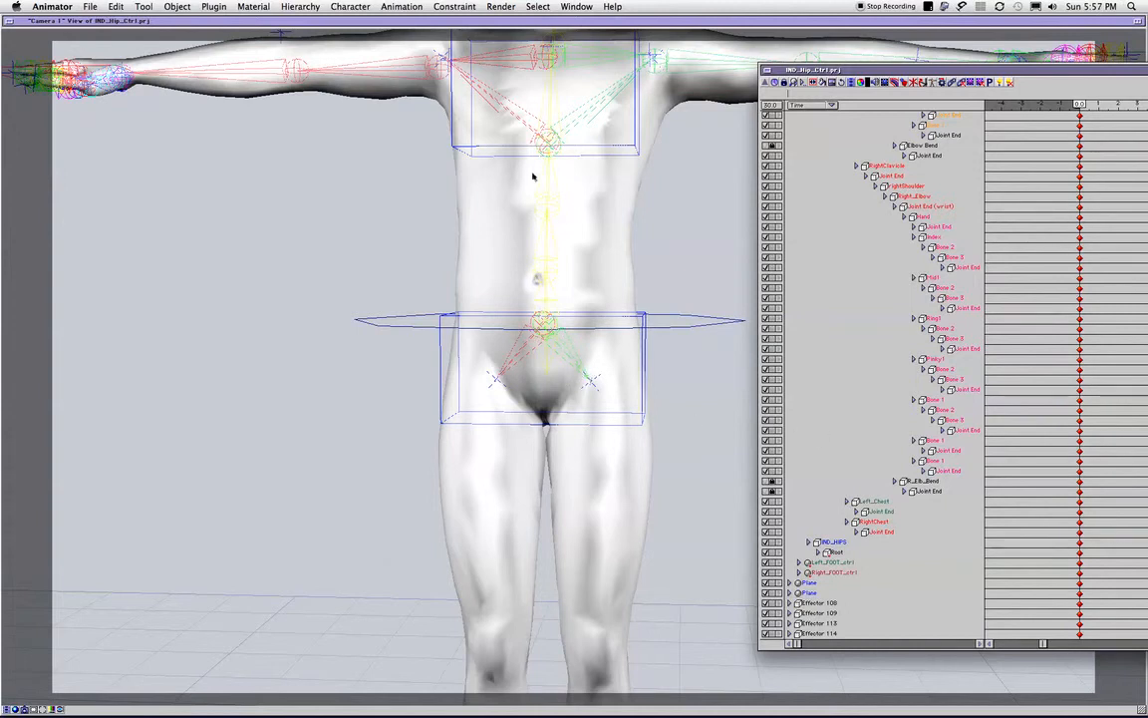
- Test-rotate the Spine 2 and Spine 3 bones from an angled view, and undo the rotations
left_click_drag(239, 219, 802, 363)
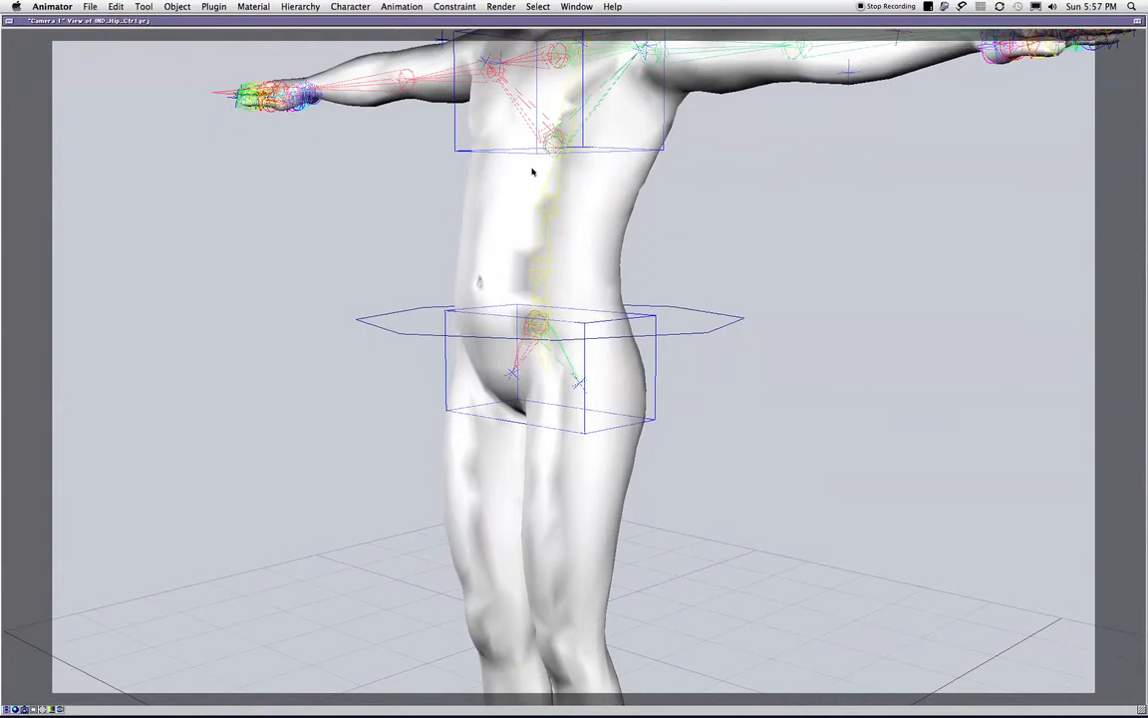
left_click_drag(539, 236, 656, 235)
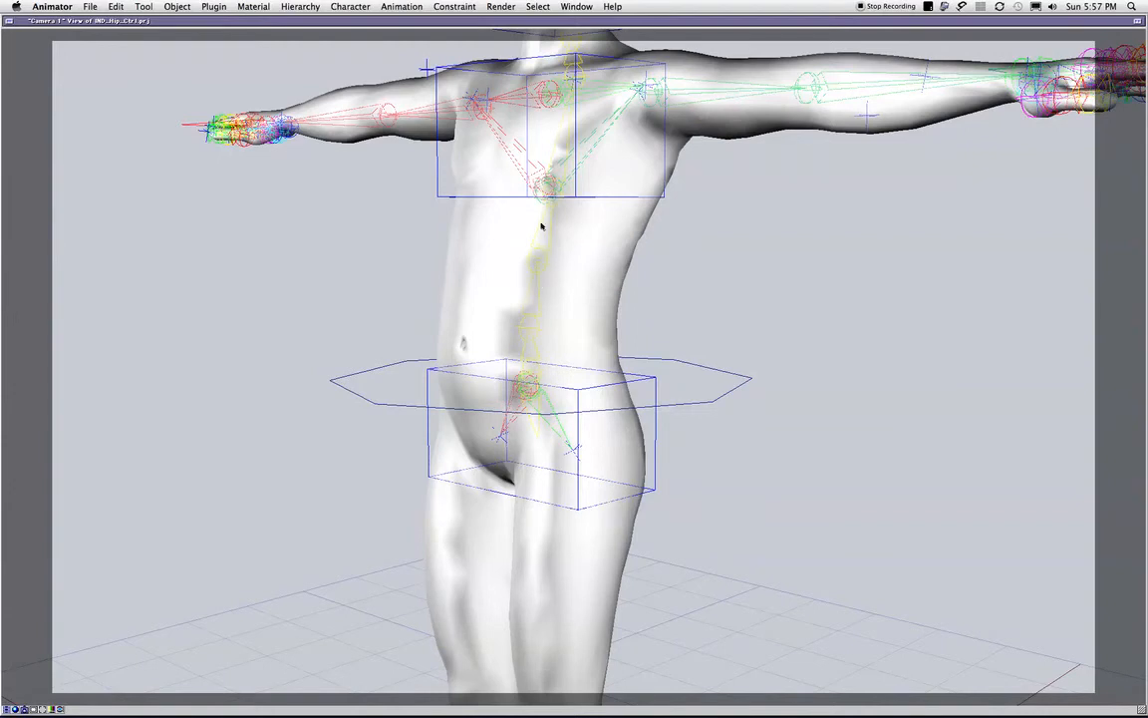
left_click(534, 317)
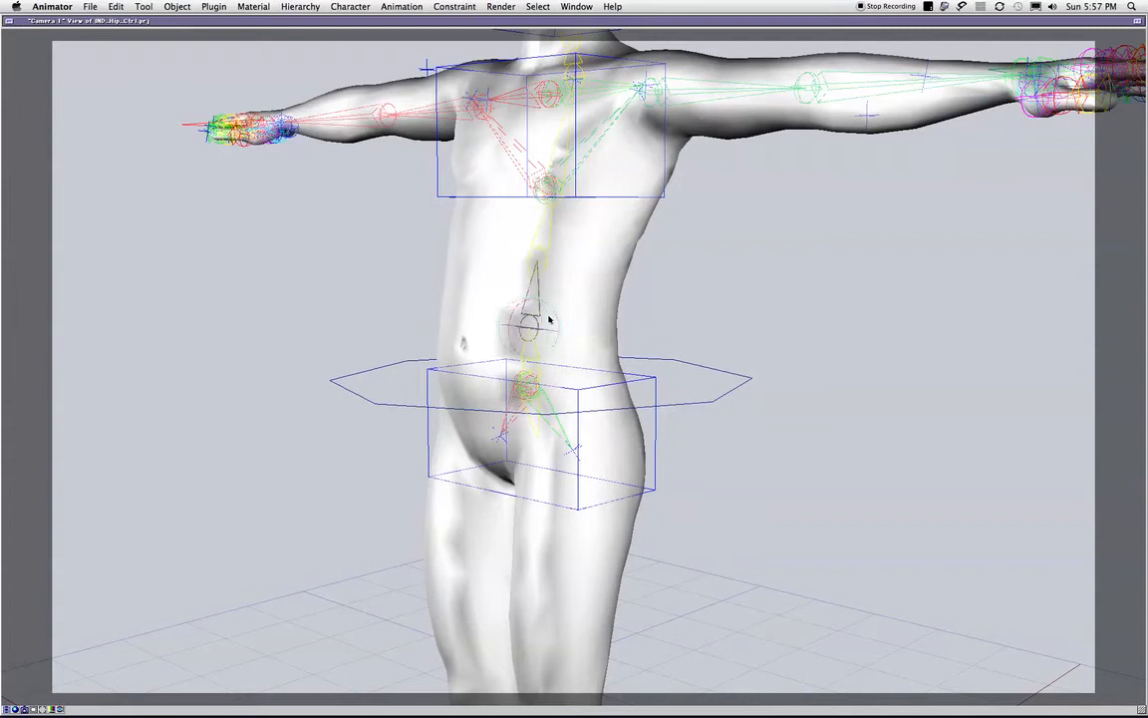
left_click_drag(549, 319, 534, 202)
left_click_drag(538, 247, 533, 213)
left_click(539, 251)
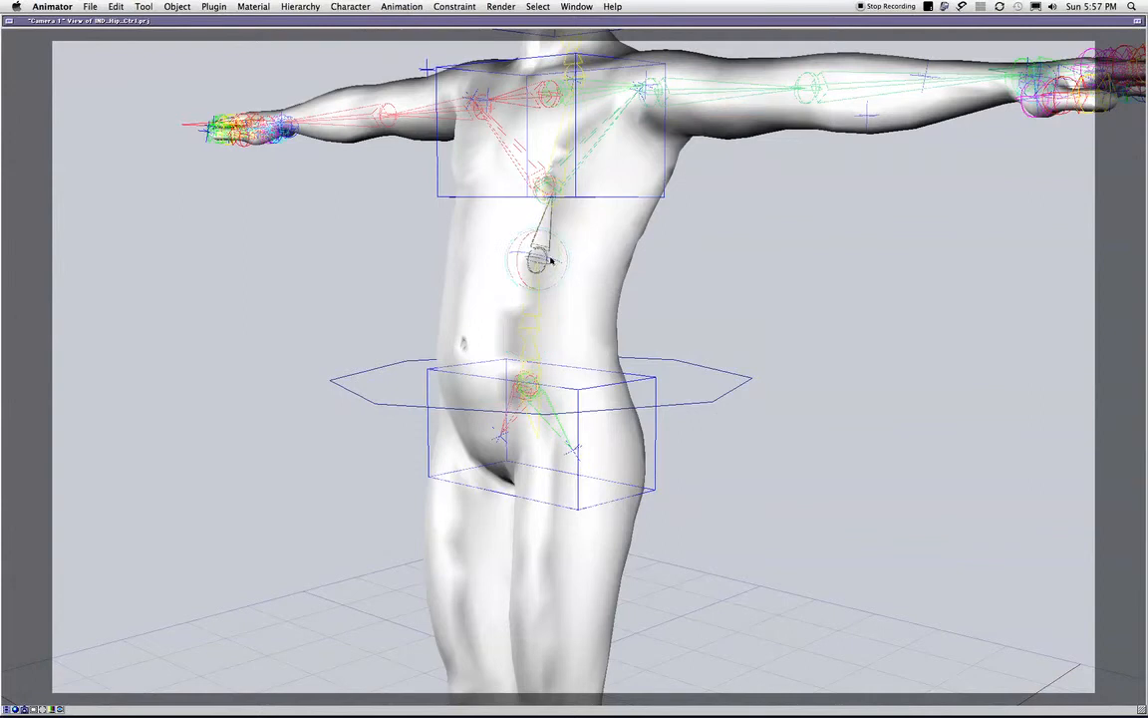
mouse_move(531, 236)
left_mouse_down()
mouse_move(543, 254)
mouse_move(525, 227)
mouse_move(531, 241)
left_mouse_up()
key("super+z")
- Test-rotate the lowest spine bone, Spine 1, from the front and undo the rotation
middle_click_drag(466, 256, 862, 269)
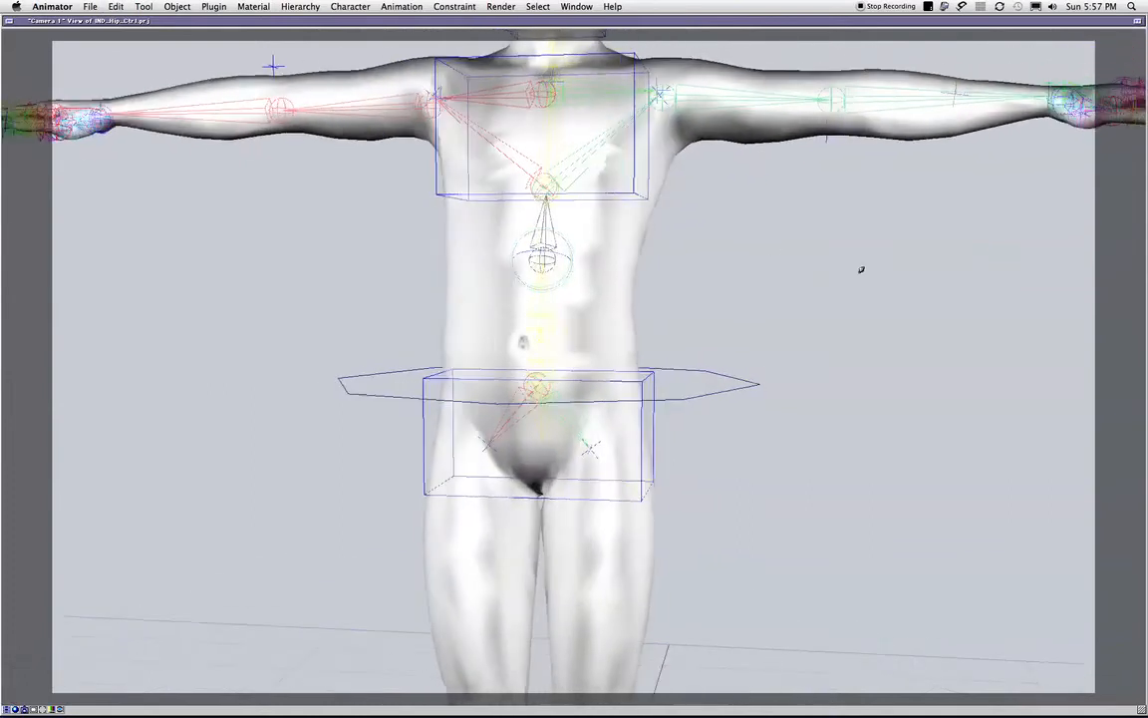
left_click(539, 345)
left_click_drag(543, 344, 546, 318)
key("super+z")
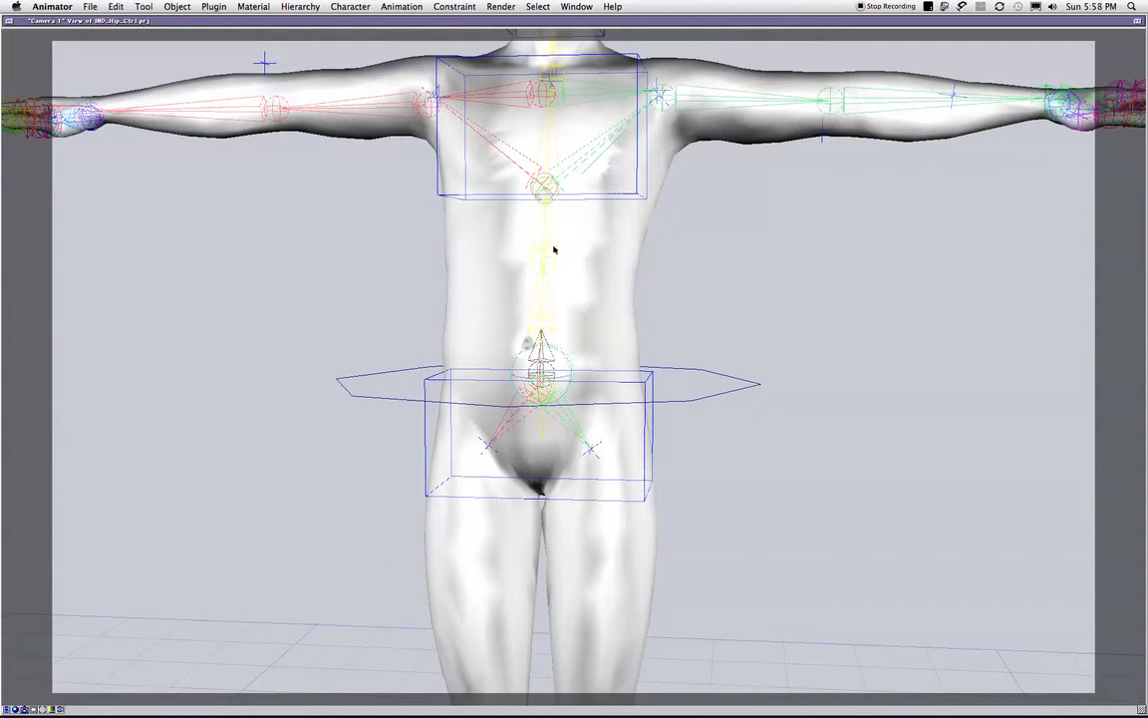
- Rotate the Spine 3 bone to test twisting the upper body against the hips, and undo the rotations
left_click_drag(546, 310, 549, 185)
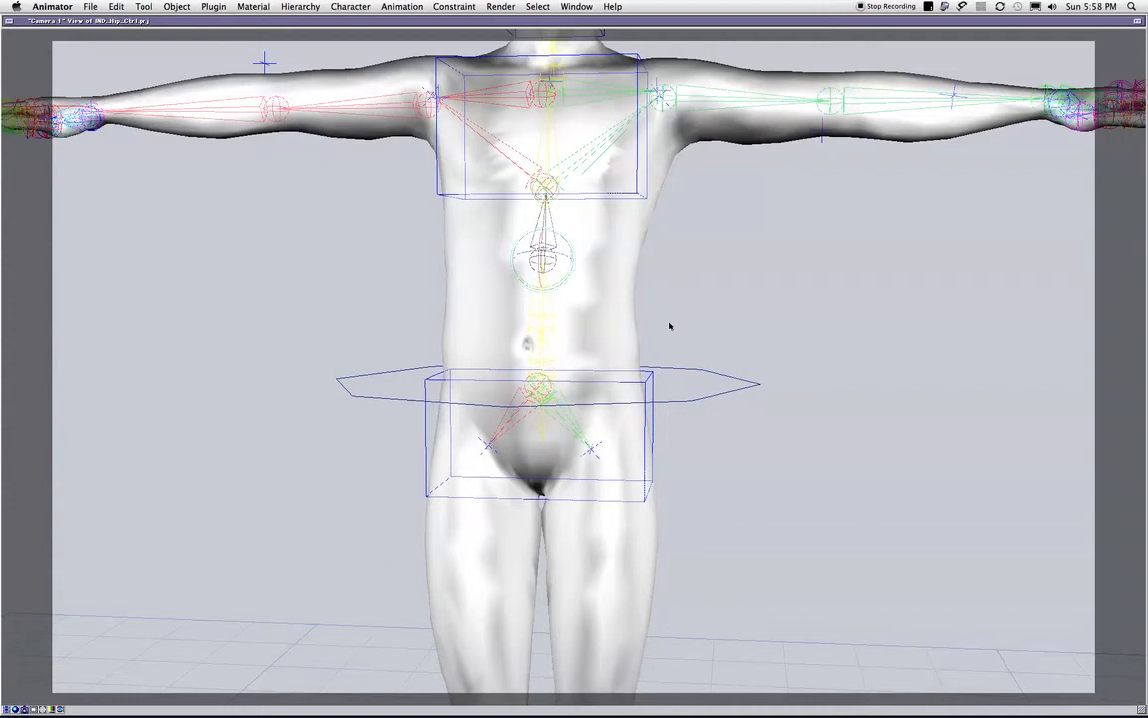
middle_click_drag(825, 337, 344, 361)
middle_click_drag(701, 294, 524, 209)
middle_click_drag(623, 284, 781, 282)
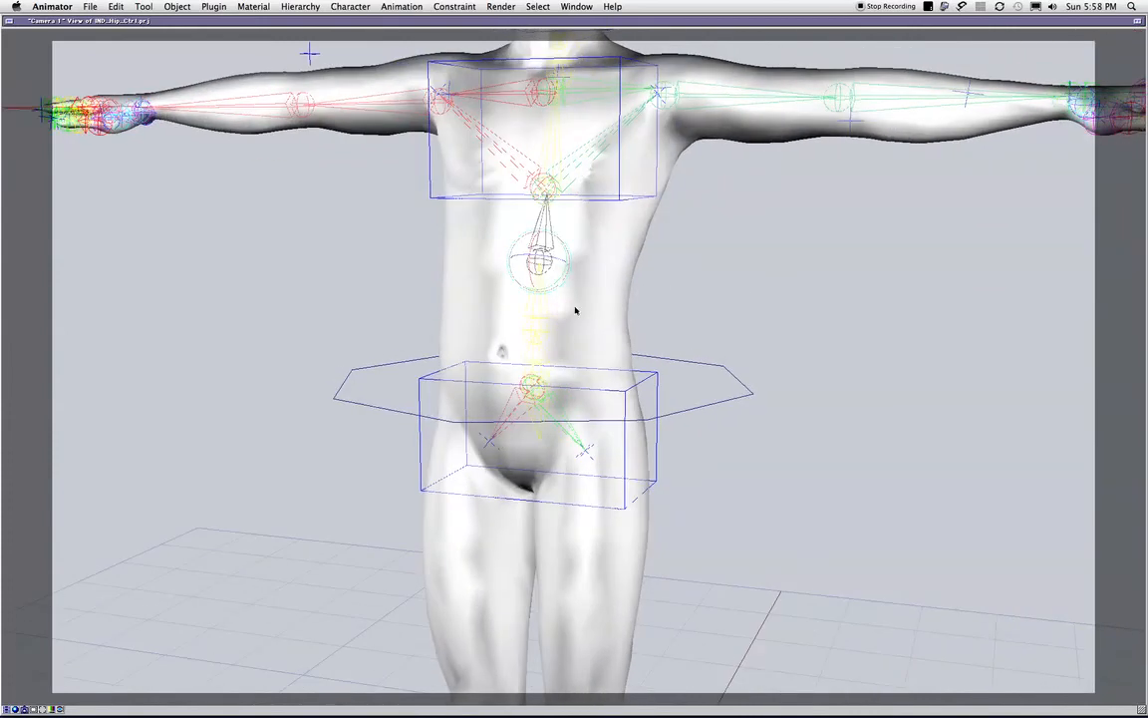
left_click_drag(547, 283, 531, 246)
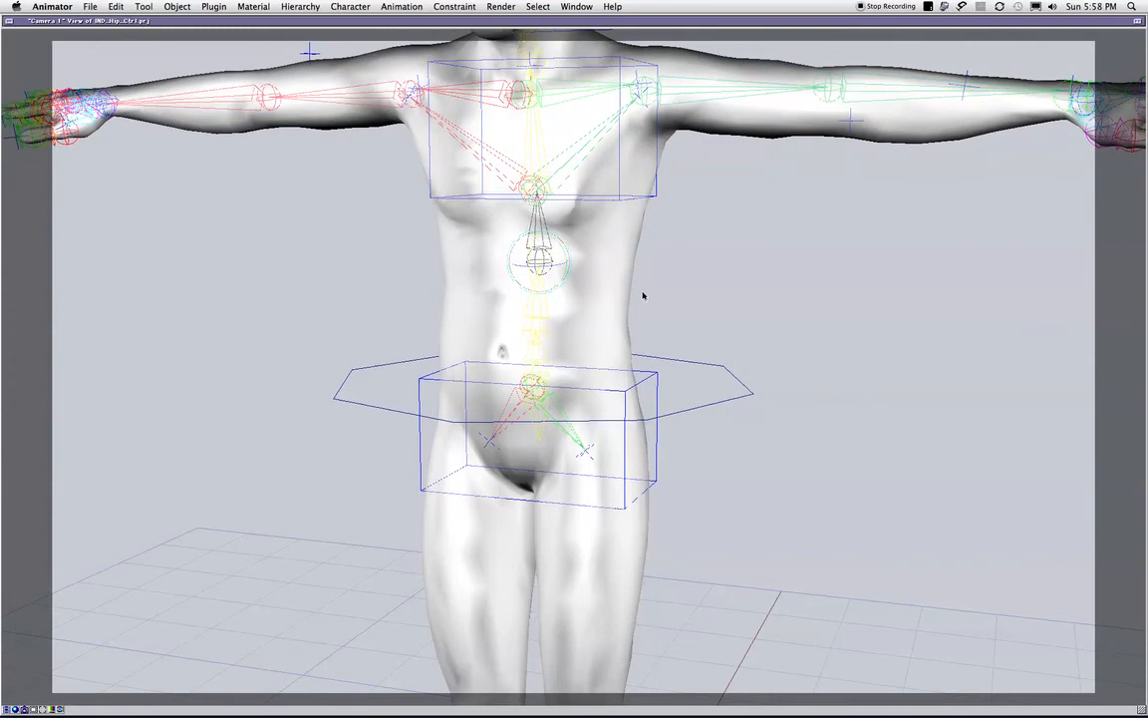
scroll(585, 367, "down", 2)
scroll(679, 356, "down", 2)
middle_click_drag(576, 311, 349, 341)
key("super+z")
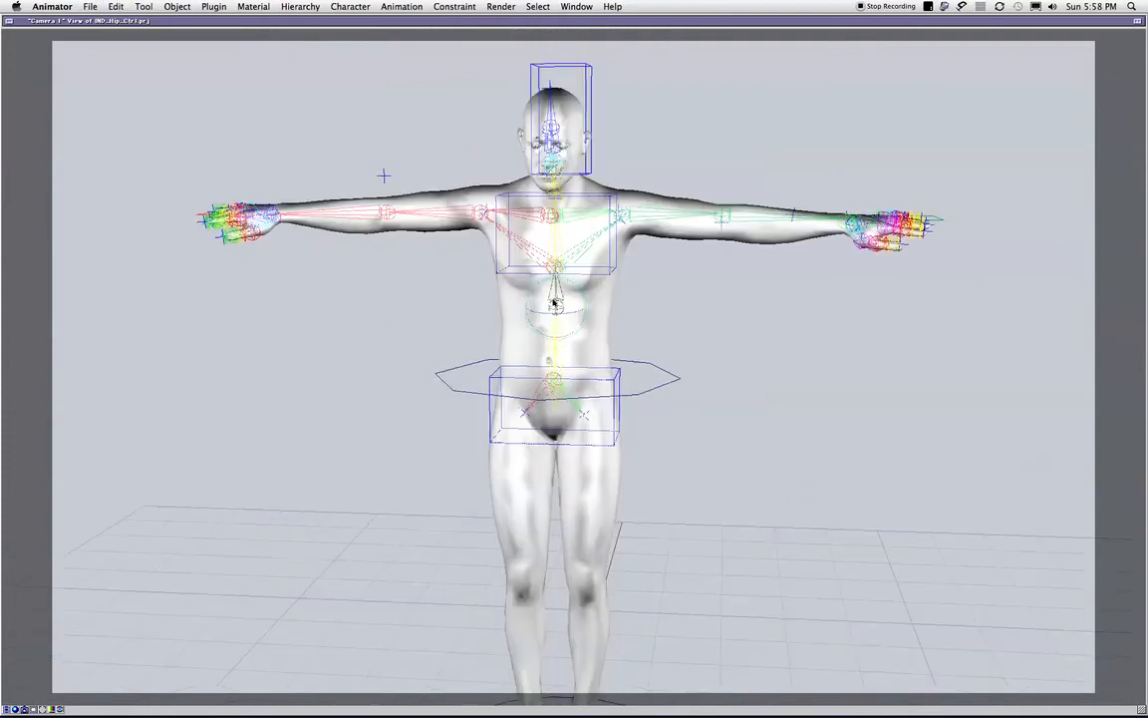
scroll(561, 304, "up", 2)
key("super+z")
key("super+z")
- Test-rotate the box-shaped chest control and undo the rotation
middle_click_drag(659, 285, 200, 318)
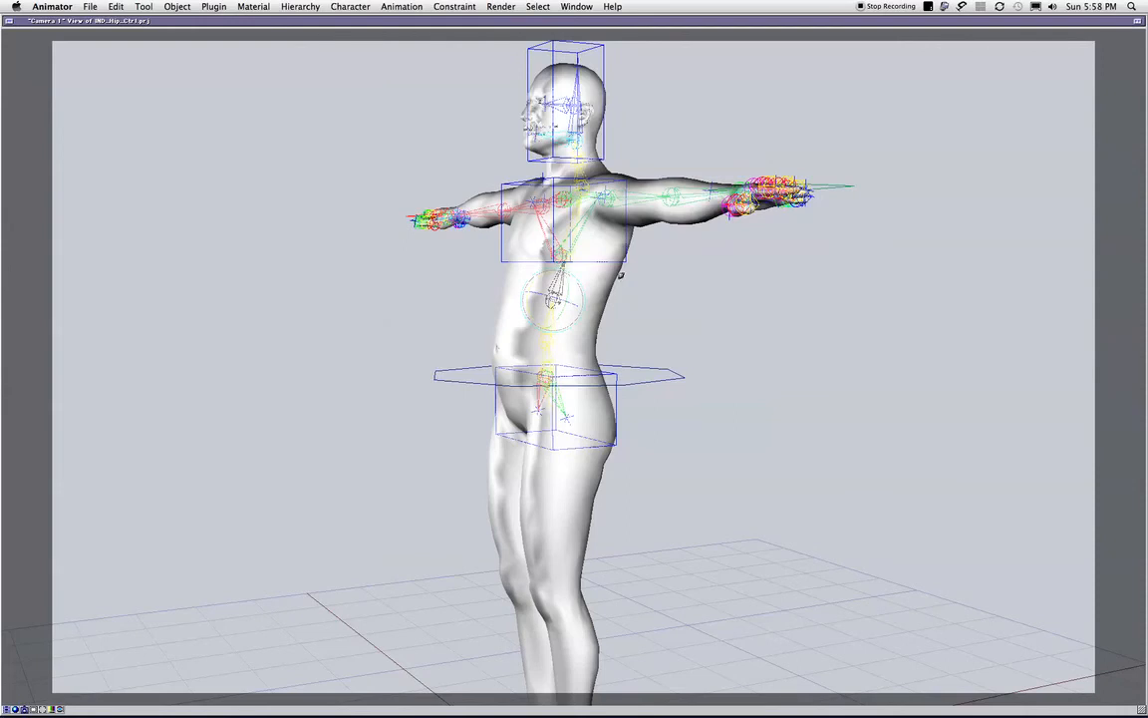
middle_click_drag(620, 273, 987, 310)
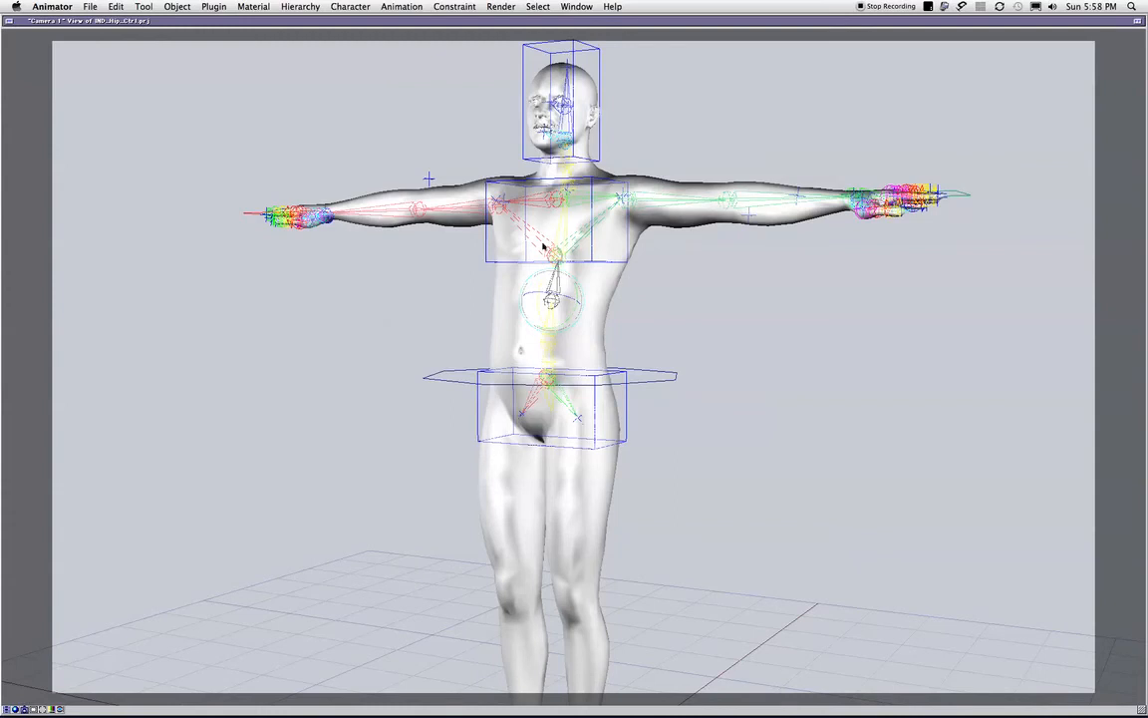
left_click(591, 242)
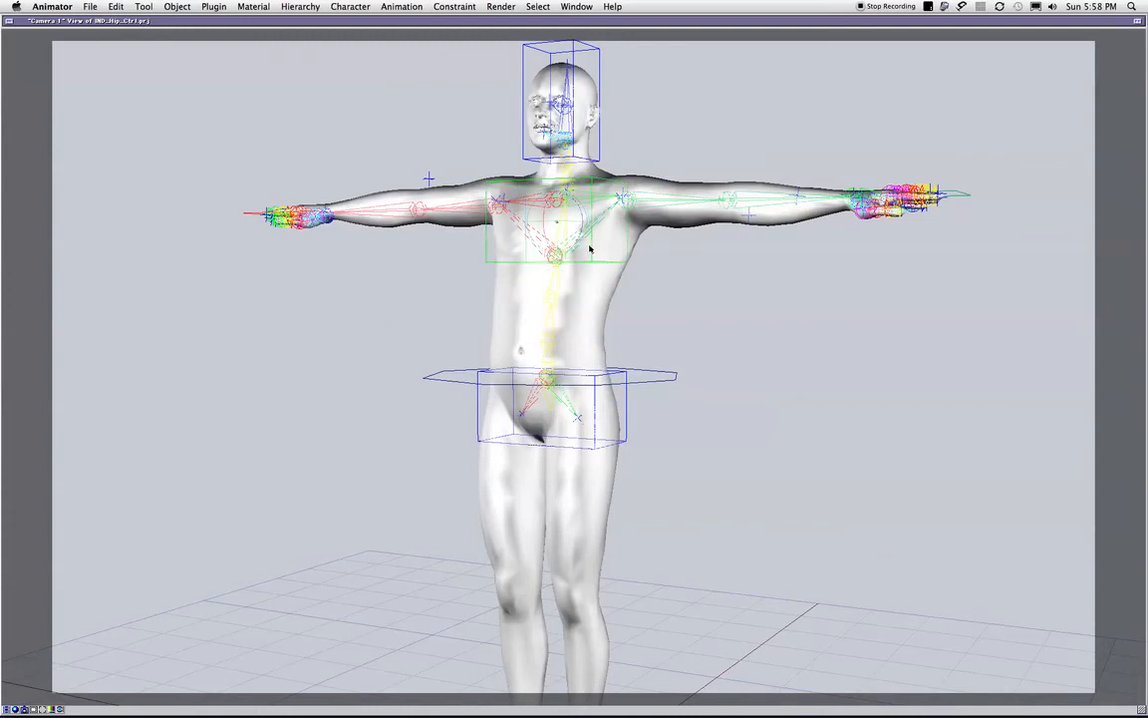
middle_click_drag(492, 209, 788, 293)
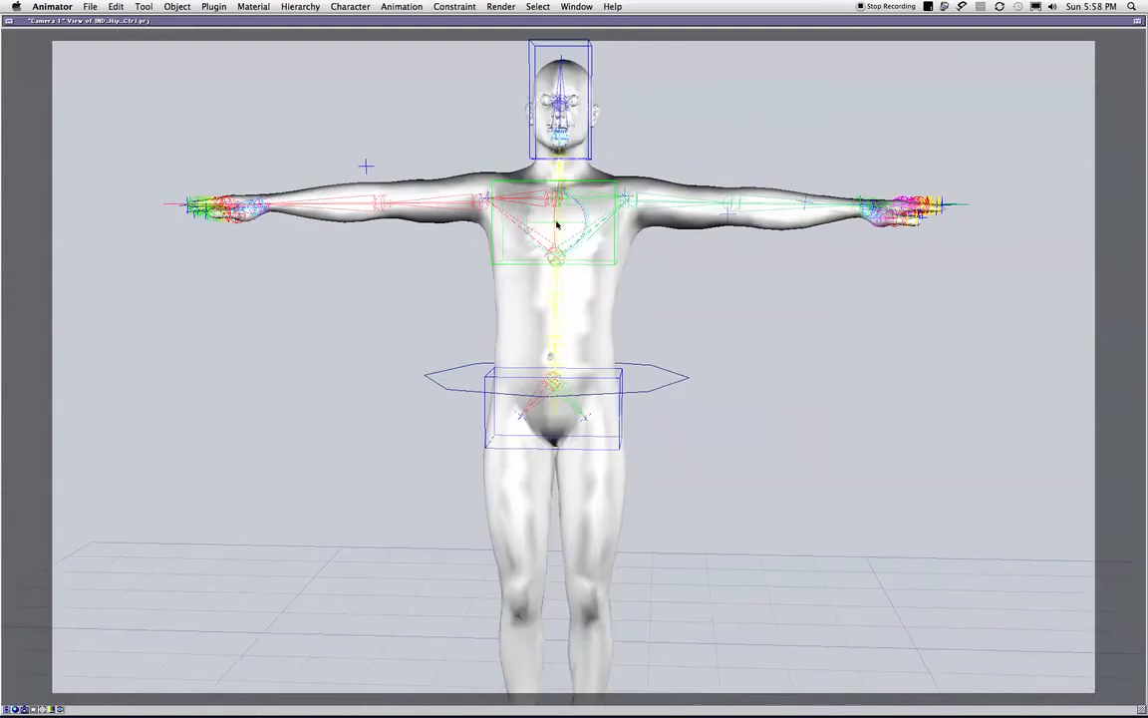
mouse_move(553, 225)
left_mouse_down()
mouse_move(541, 223)
mouse_move(560, 221)
left_mouse_up()
key("super+z")
- Tilt the body sideways with the COG control, and rotate the IND_HIPS box to tilt the hips separately
left_click(639, 395)
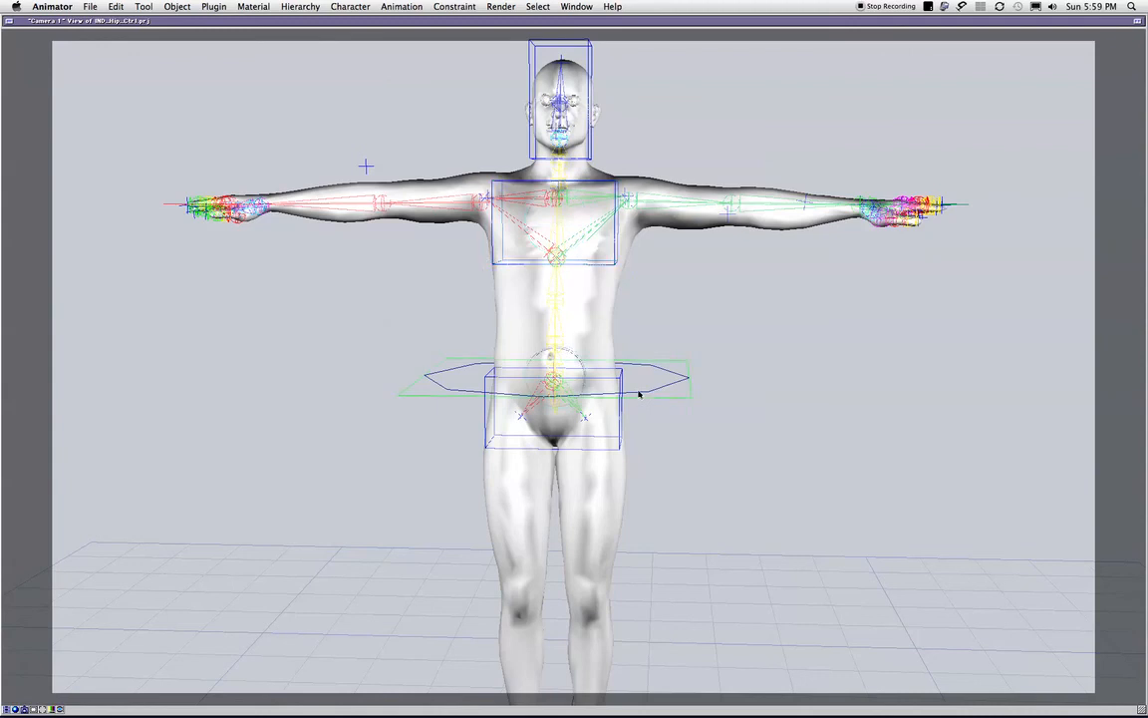
mouse_move(584, 371)
left_mouse_down()
mouse_move(587, 381)
mouse_move(576, 361)
left_mouse_up()
left_click(627, 386)
left_click_drag(567, 372, 545, 351)
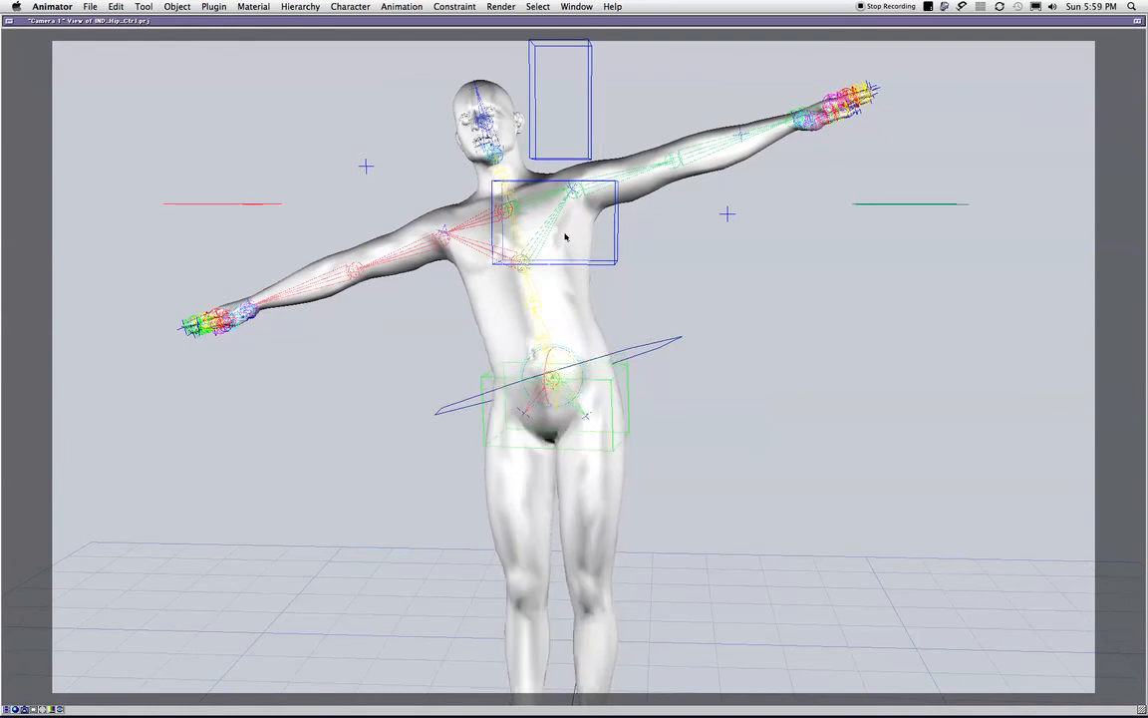
left_click_drag(577, 372, 561, 344)
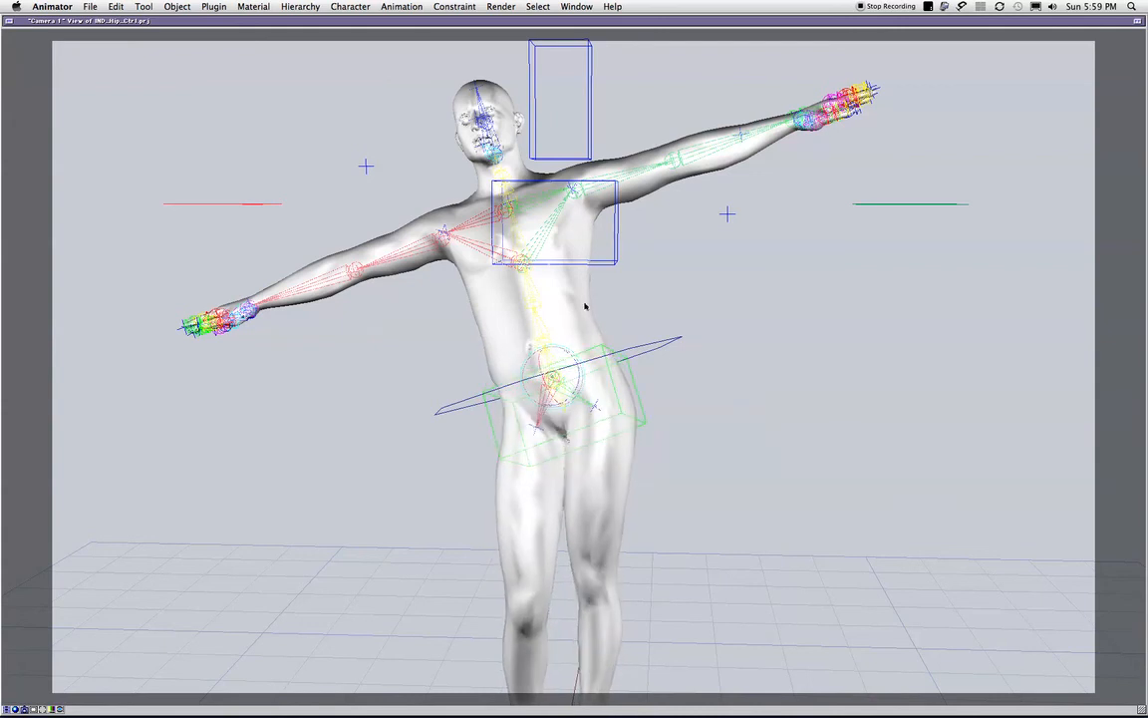
- Rotate the Spine 2 and Spine 3 bones to bend and twist the upper body, and deselect everything
left_click(540, 341)
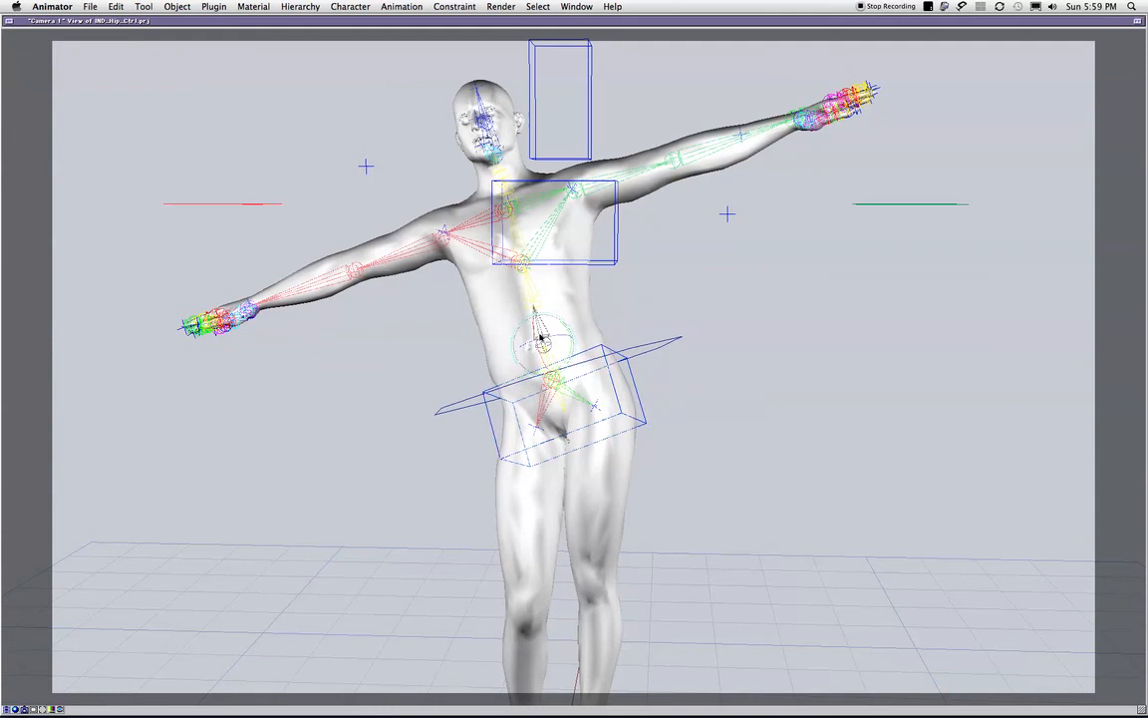
left_click_drag(543, 332, 521, 297)
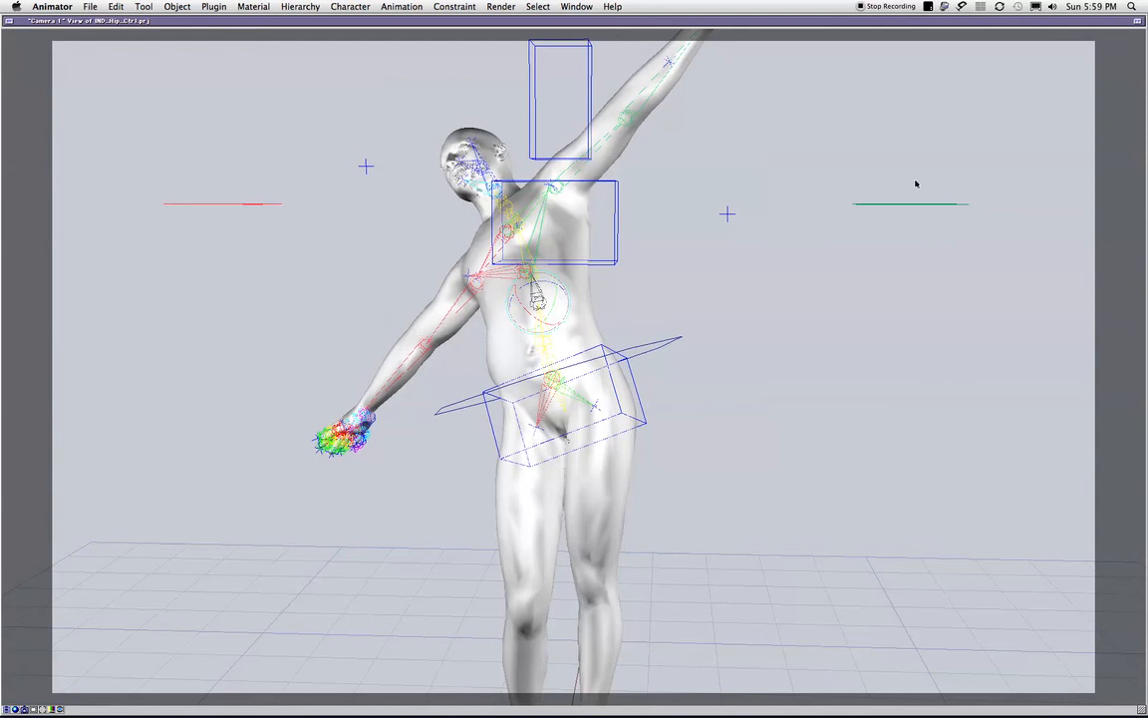
left_click(902, 140)
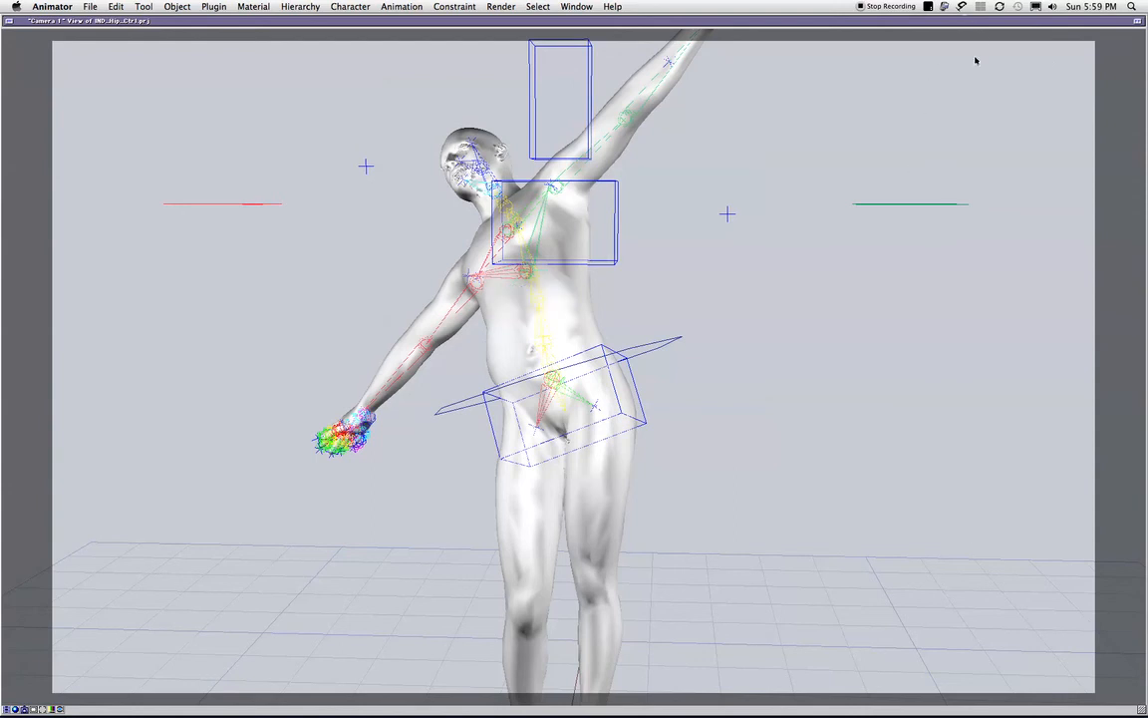